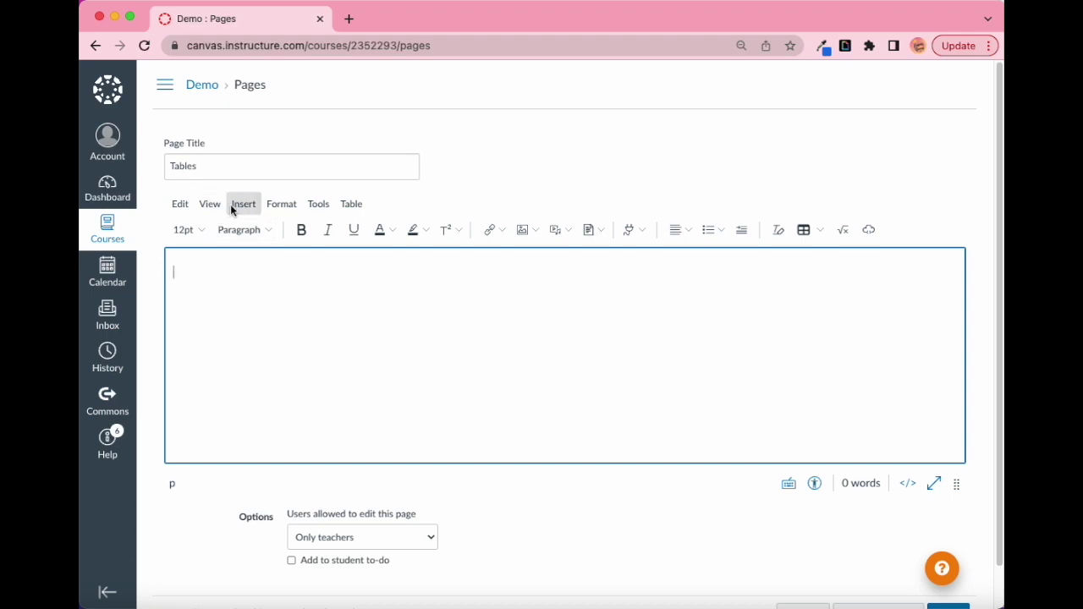
left_click(233, 205)
mouse_move(268, 345)
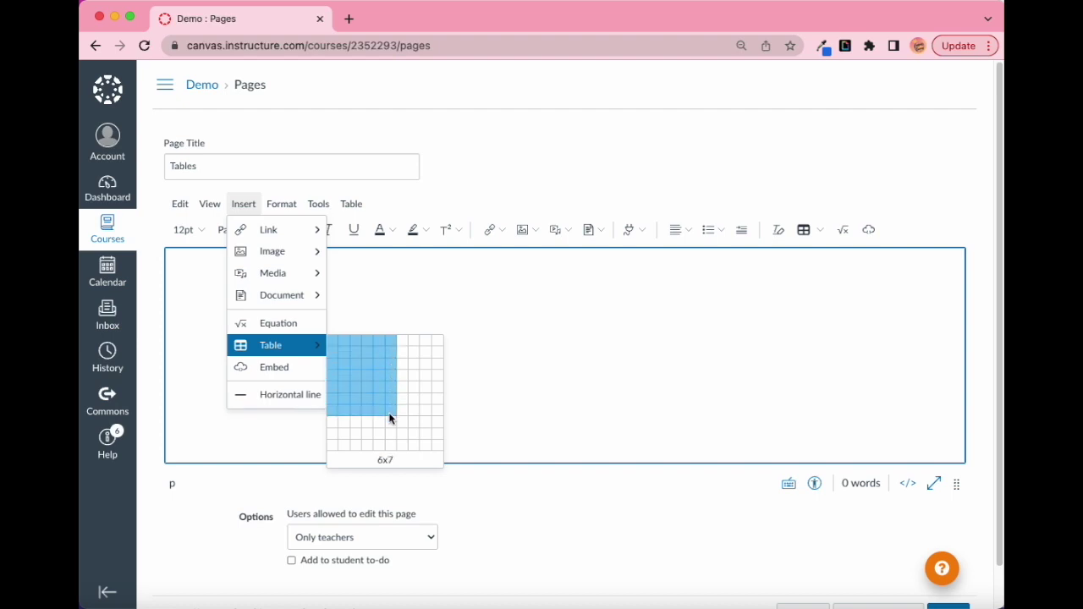
left_click(476, 274)
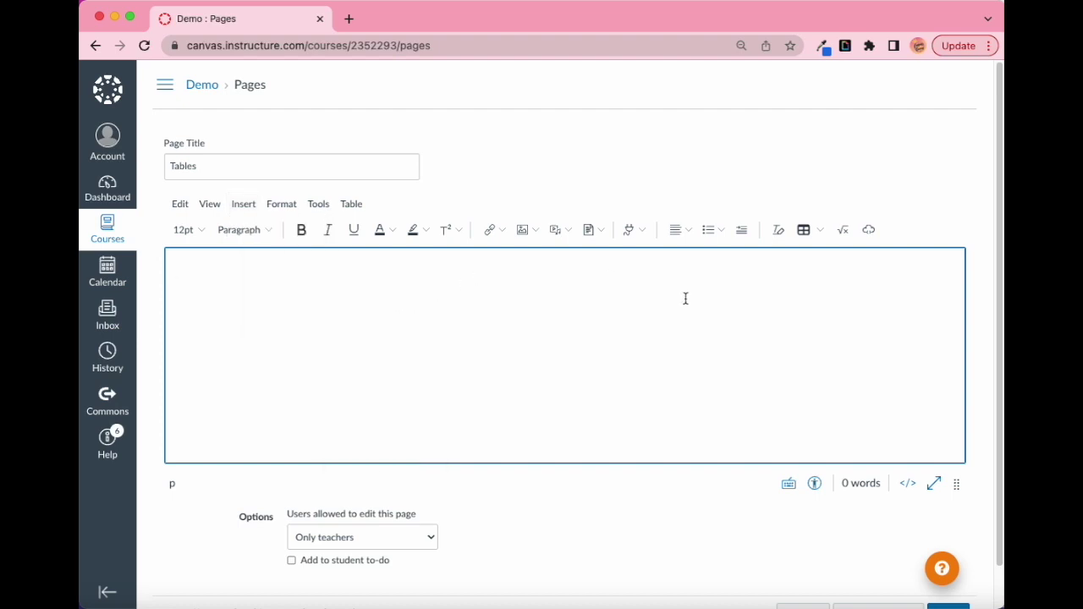
Step: Insert a table with three columns and two rows into the page body
left_click(820, 231)
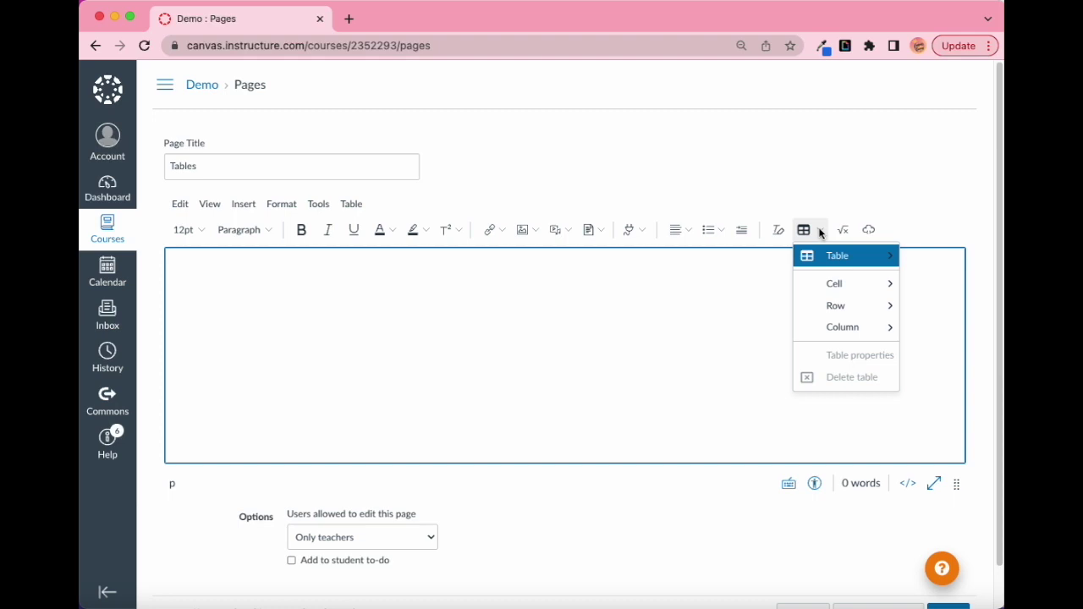
mouse_move(832, 258)
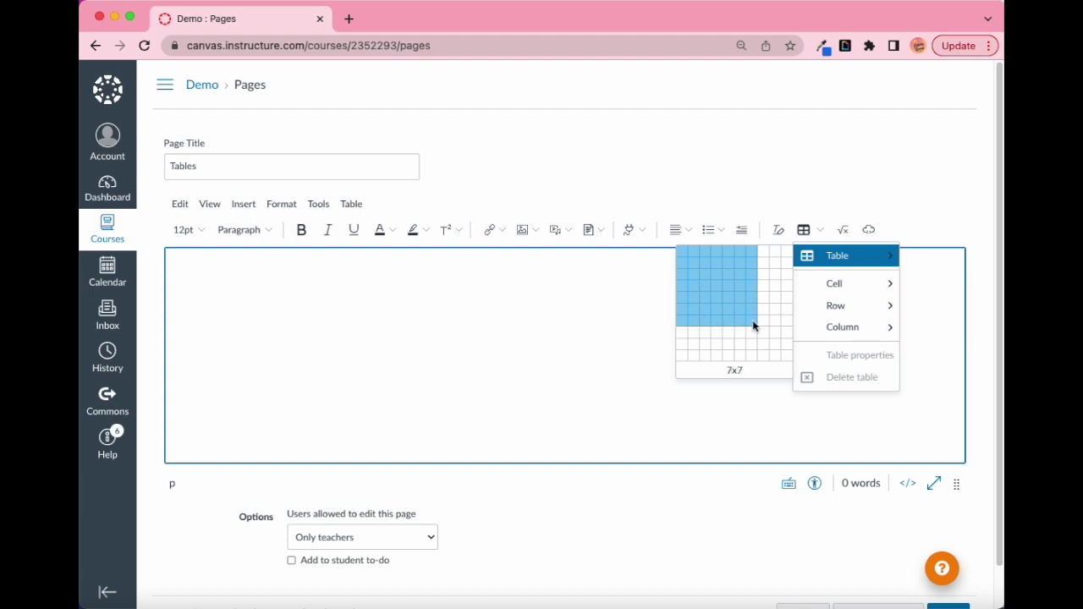
left_click(705, 269)
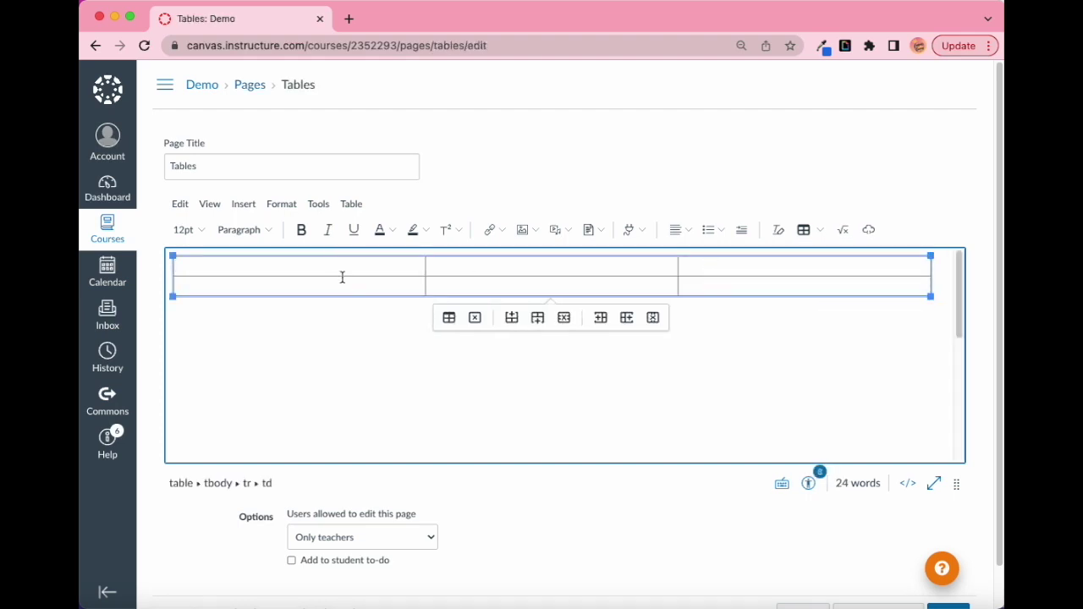
Step: View the table's properties without changing them, and delete the table and undo the deletion
left_click(448, 318)
left_click(676, 163)
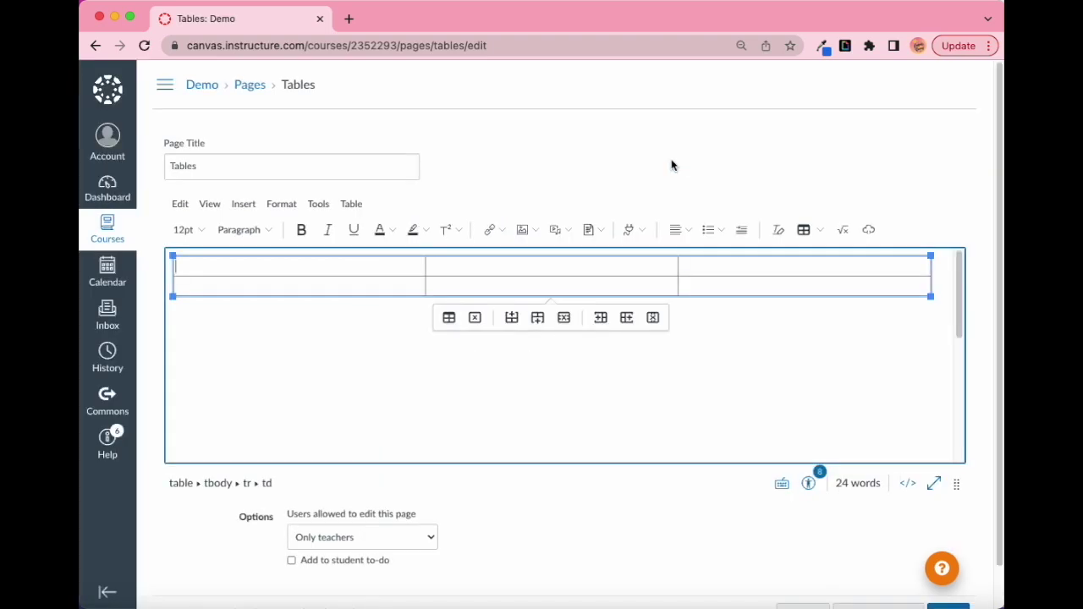
left_click(476, 318)
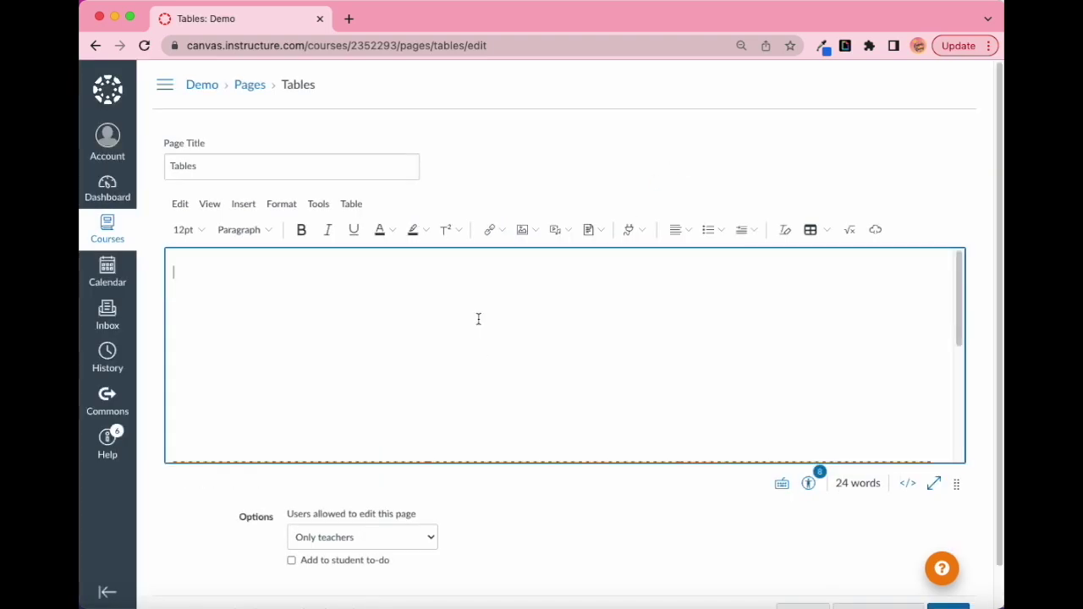
key("super+z")
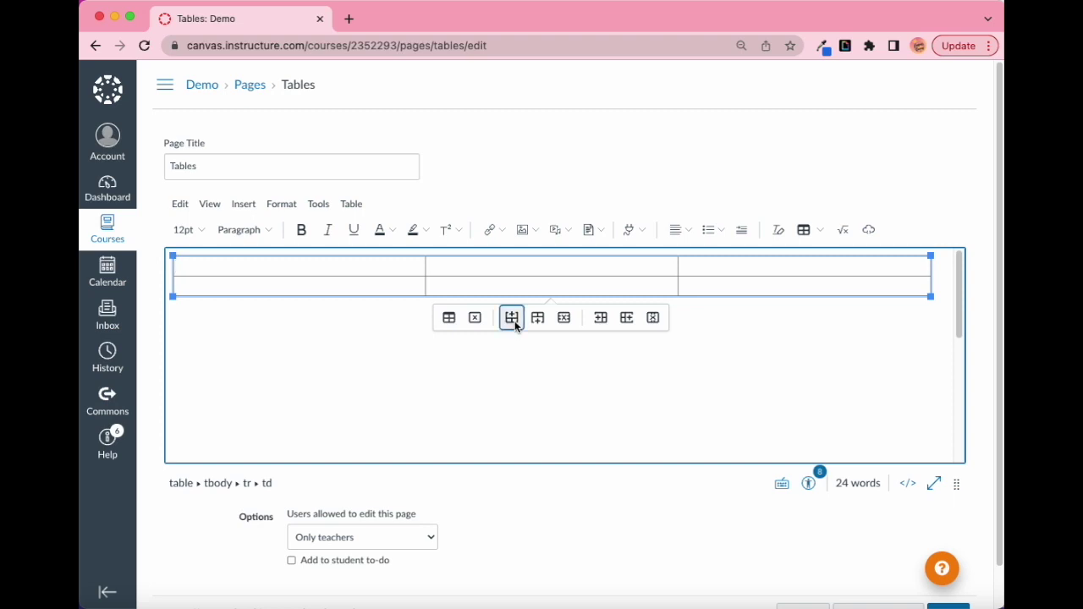
Step: Insert one row above and one row below the current table row, and delete the current row
left_click(512, 318)
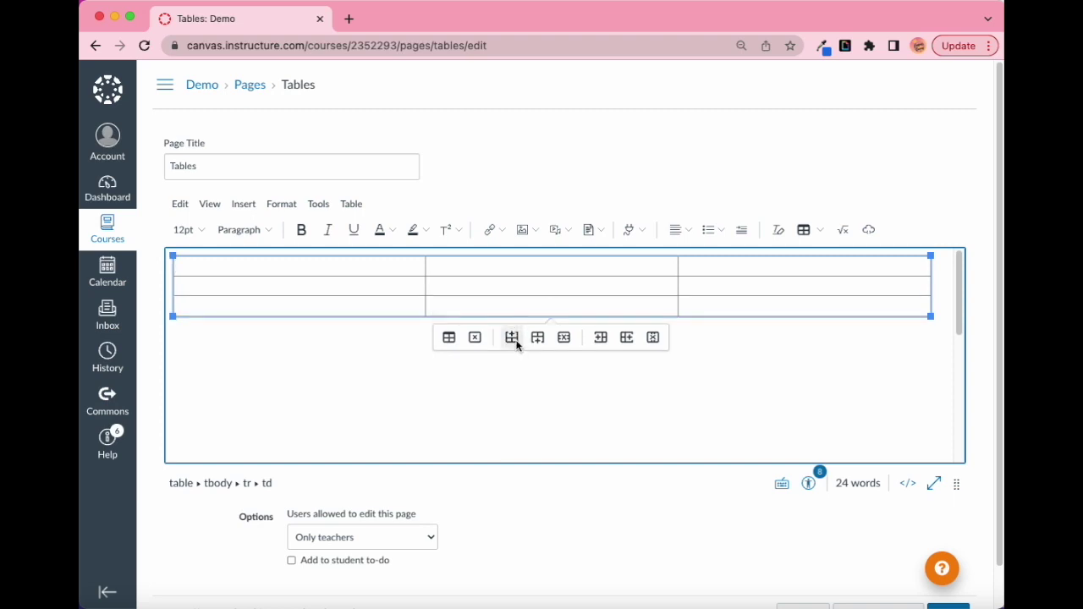
left_click(541, 342)
left_click(544, 343)
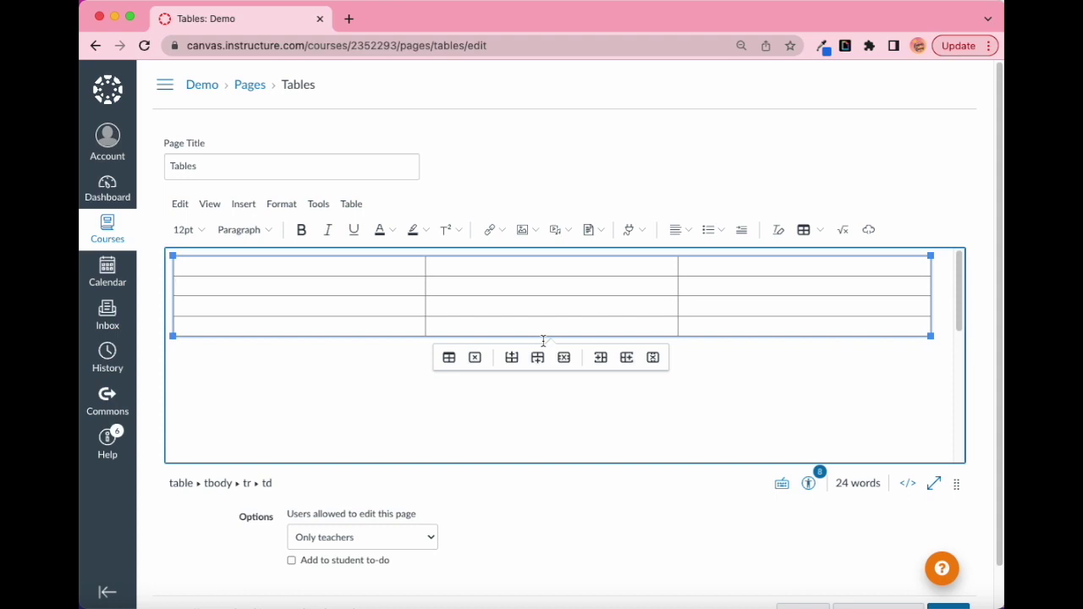
left_click(564, 359)
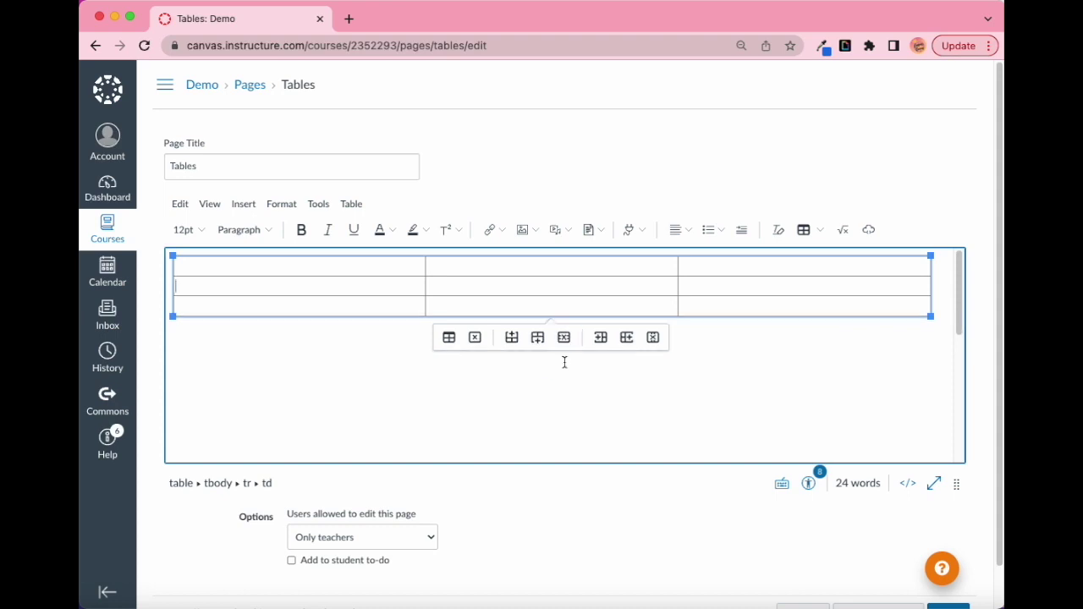
Step: Insert one column before and one column after the current table column, and delete the surplus columns
left_click(601, 338)
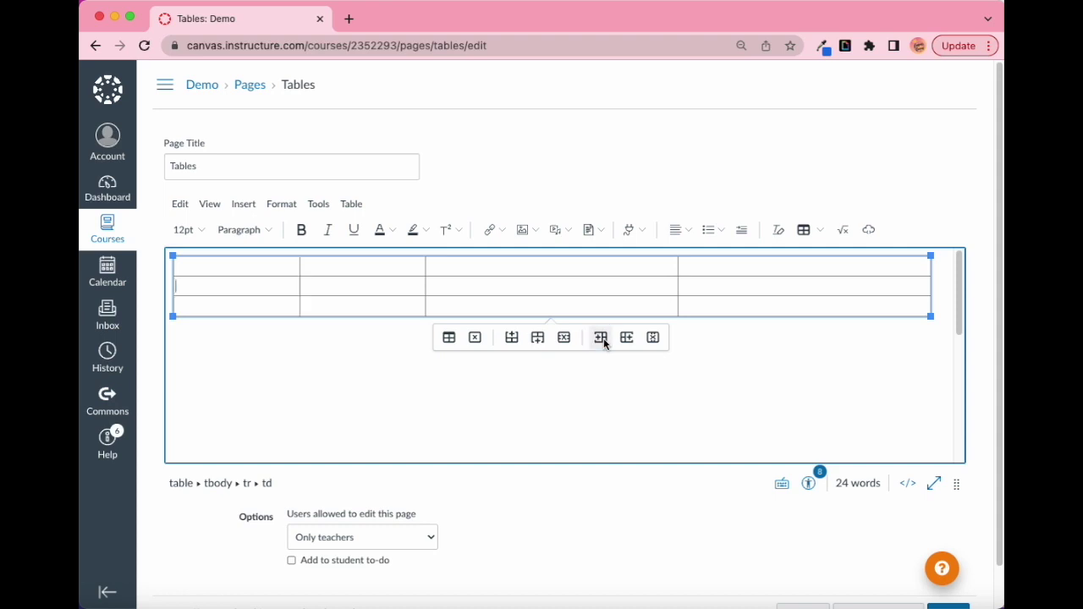
left_click(626, 337)
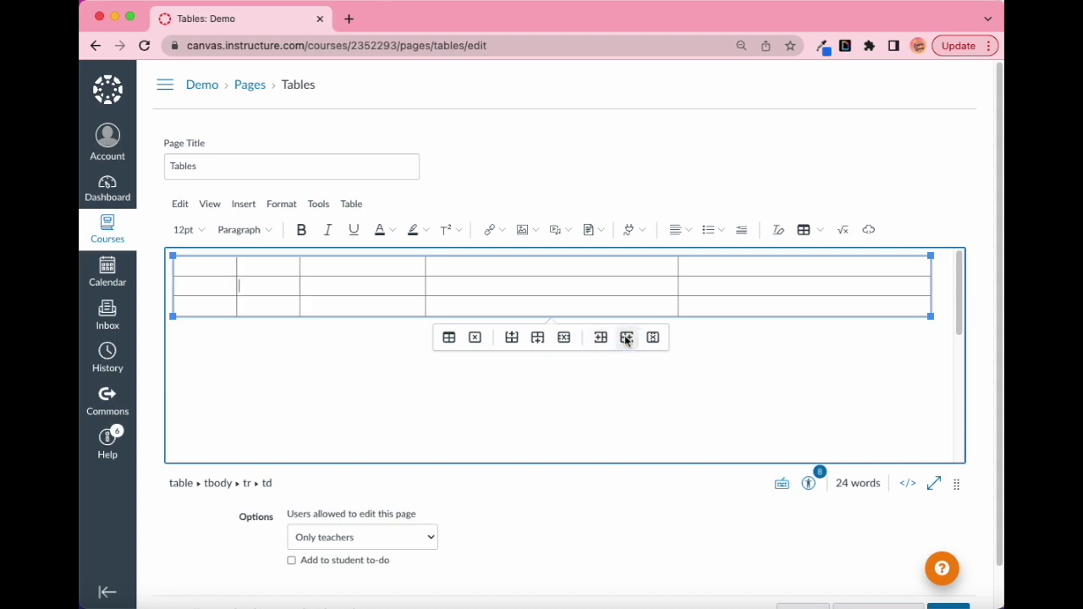
left_click(654, 340)
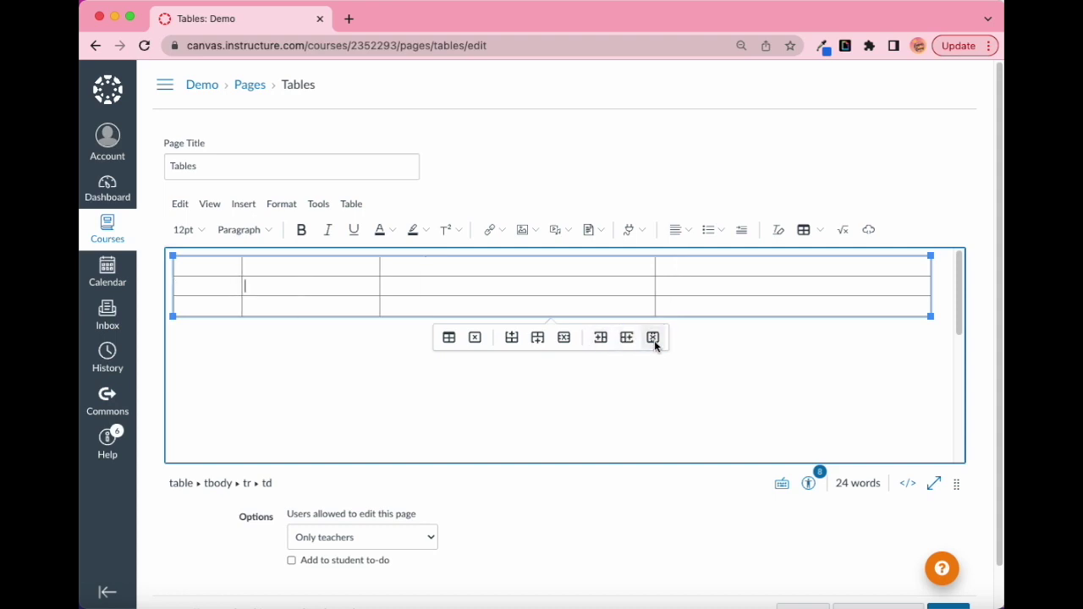
left_click(654, 340)
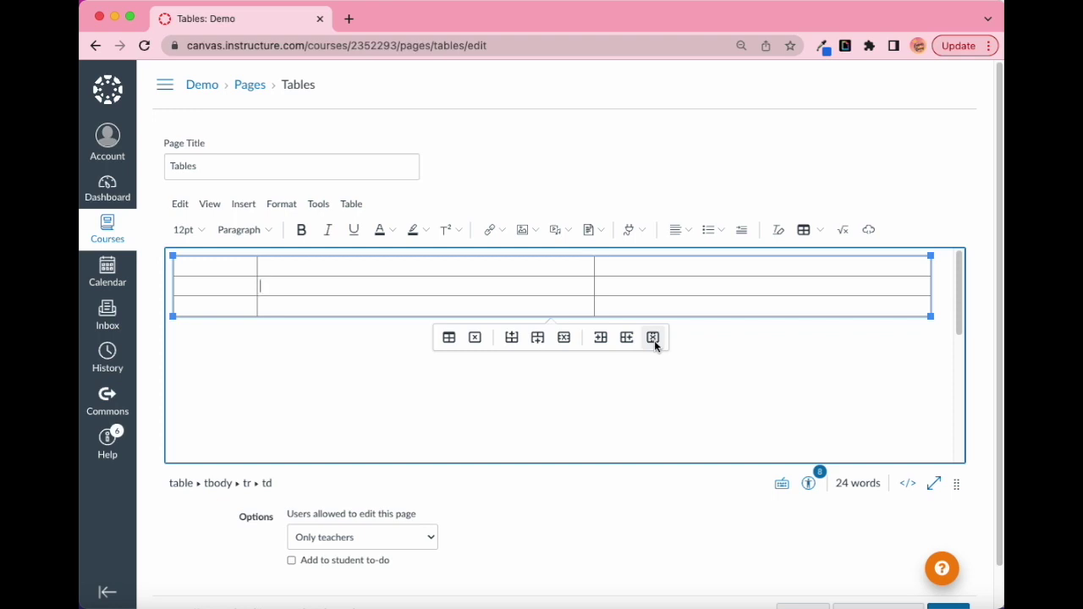
left_click(654, 340)
left_click(654, 340)
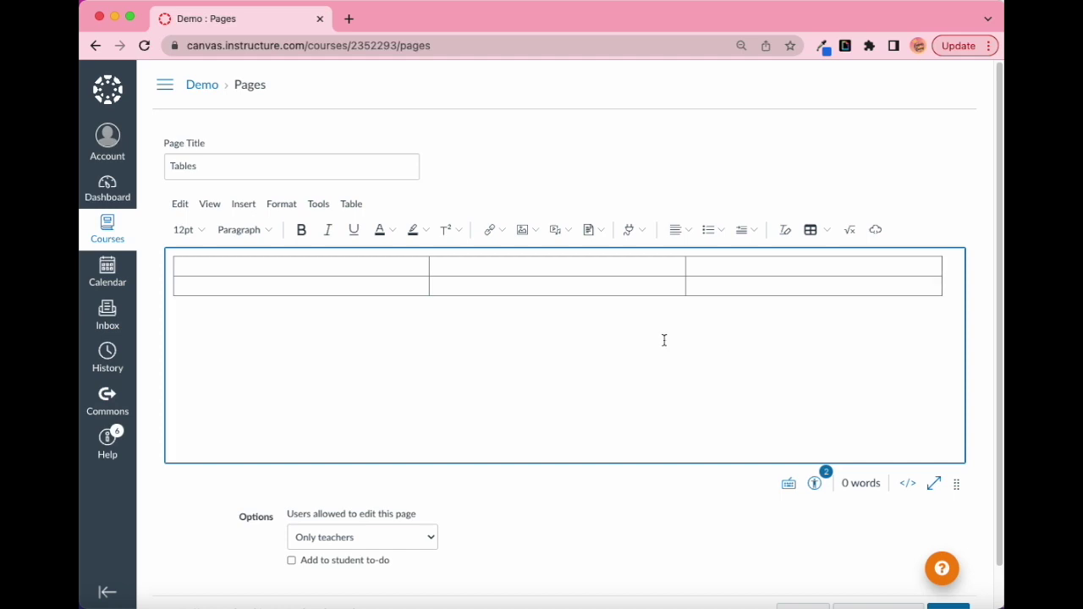
Step: Center-align the content of all six table cells
left_click(402, 271)
left_click_drag(401, 271, 718, 278)
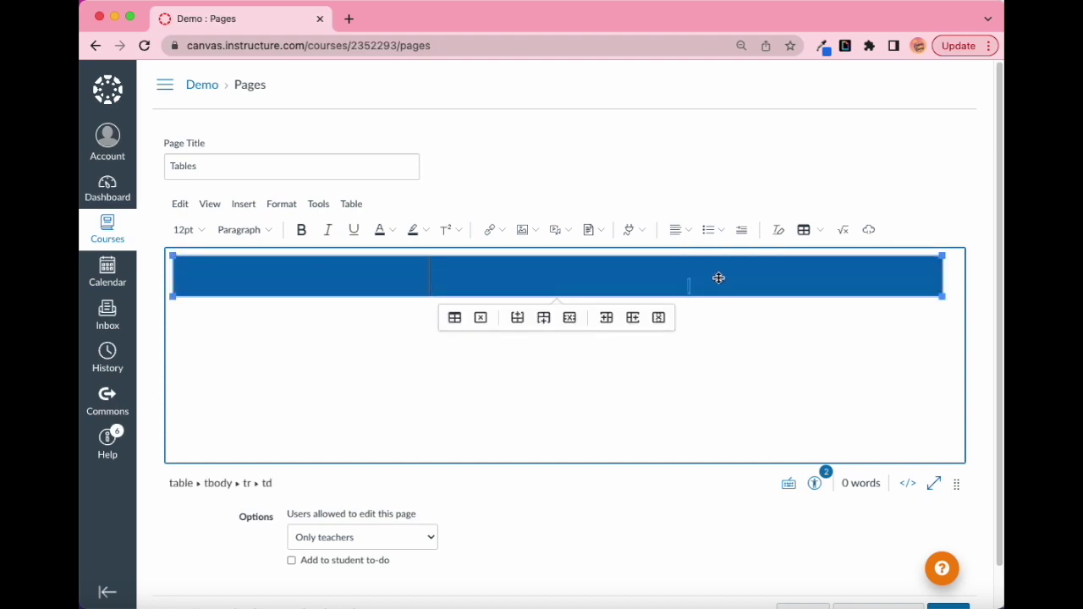
left_click(690, 229)
left_click(701, 258)
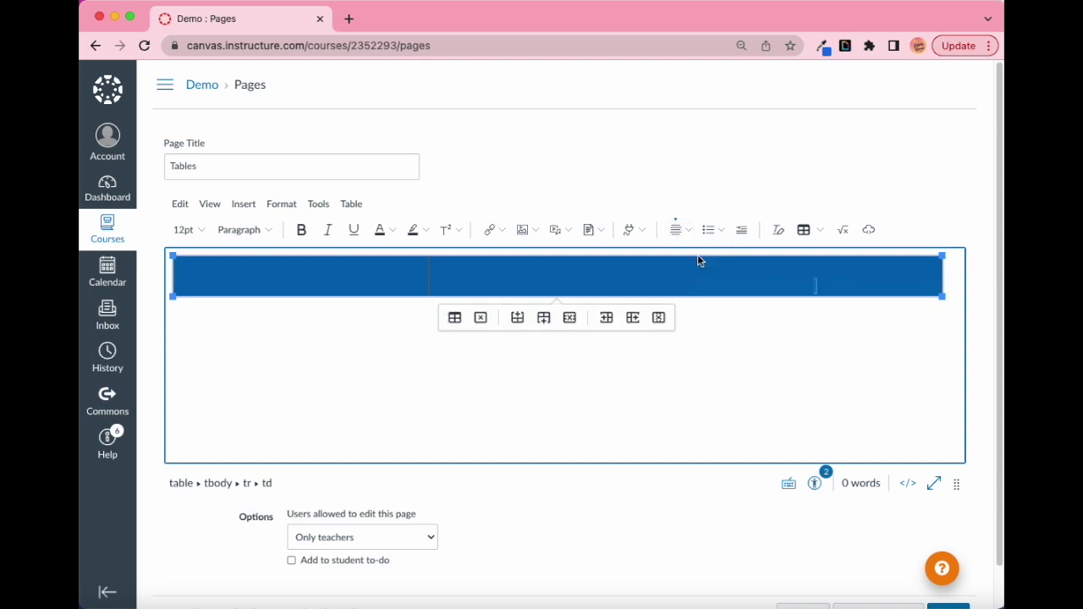
Step: Fill the three cells of the table's first row with Module 1, Module 2 and Module 3
left_click(396, 276)
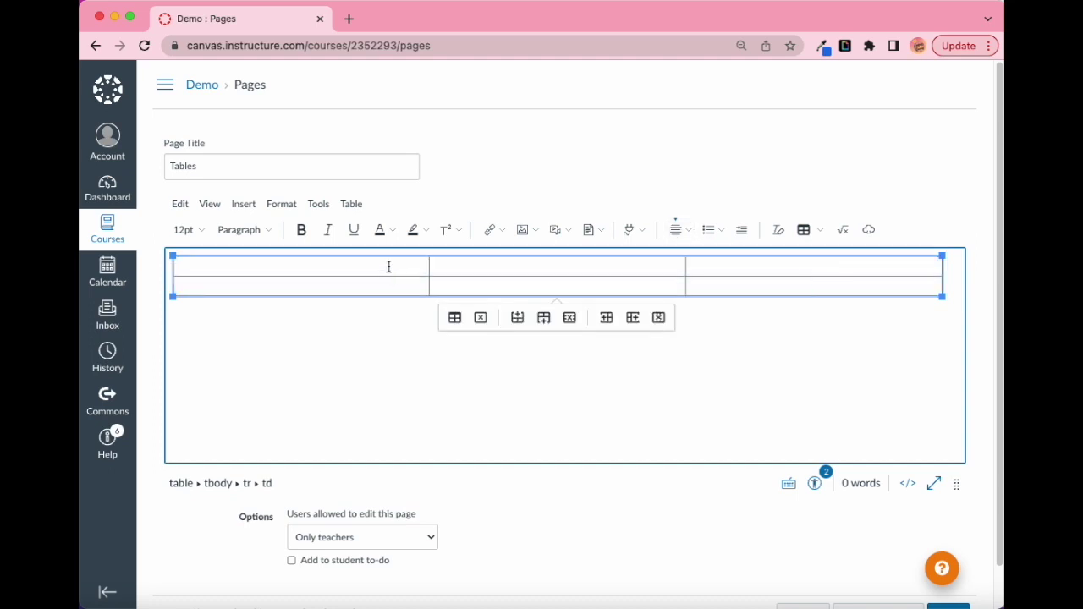
type("Module 1")
key("Tab")
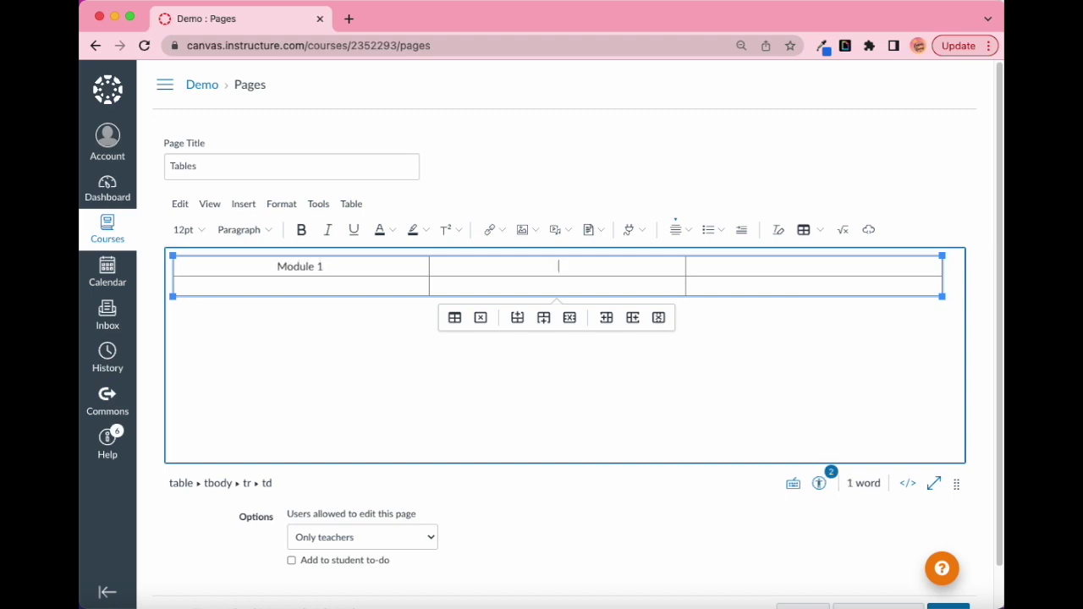
type("Module 1")
key("BackSpace")
type("2")
key("Tab")
type("Module ")
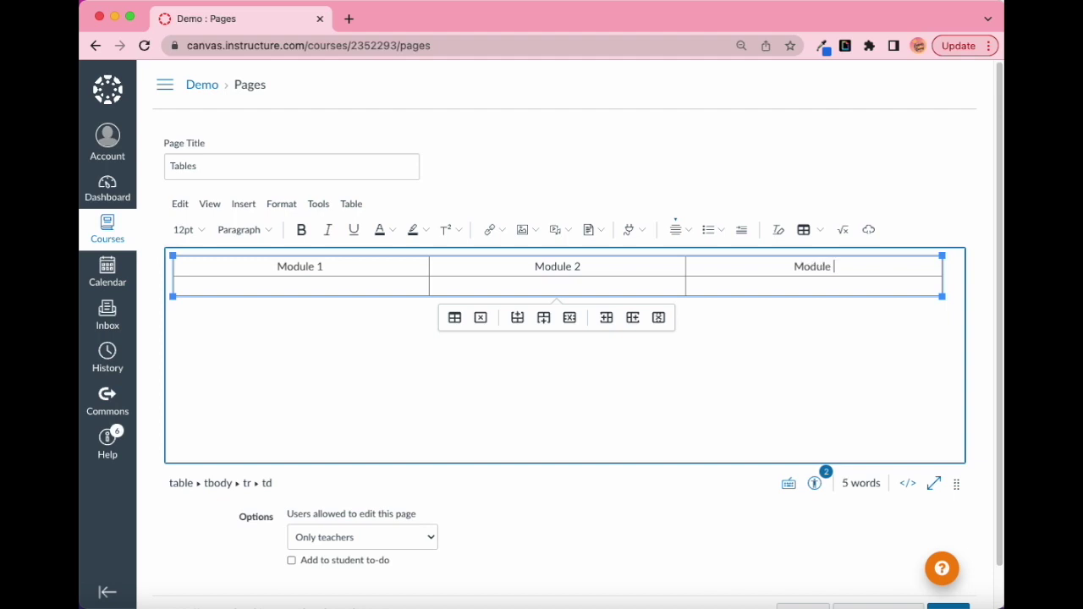
type("3Tea")
Step: Fill the table's second row with Teacher Contact, Parent Info and Class Guidelines
key("BackSpace")
type("ah")
key("BackSpace")
type("cher Contact")
key("Tab")
type("Parent ")
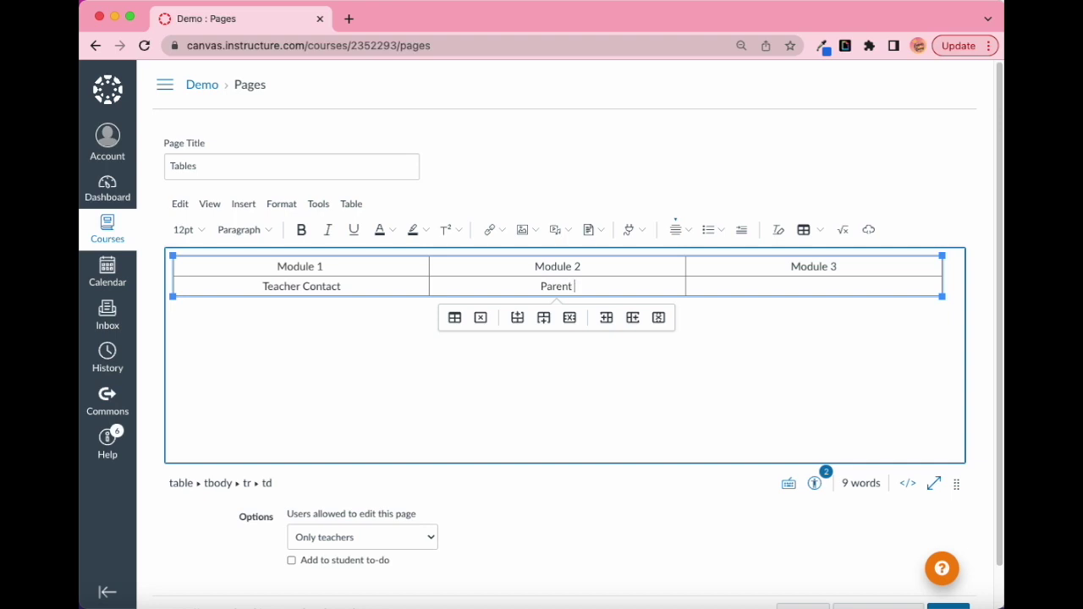
type("Info")
key("Tab")
type("Class Gu")
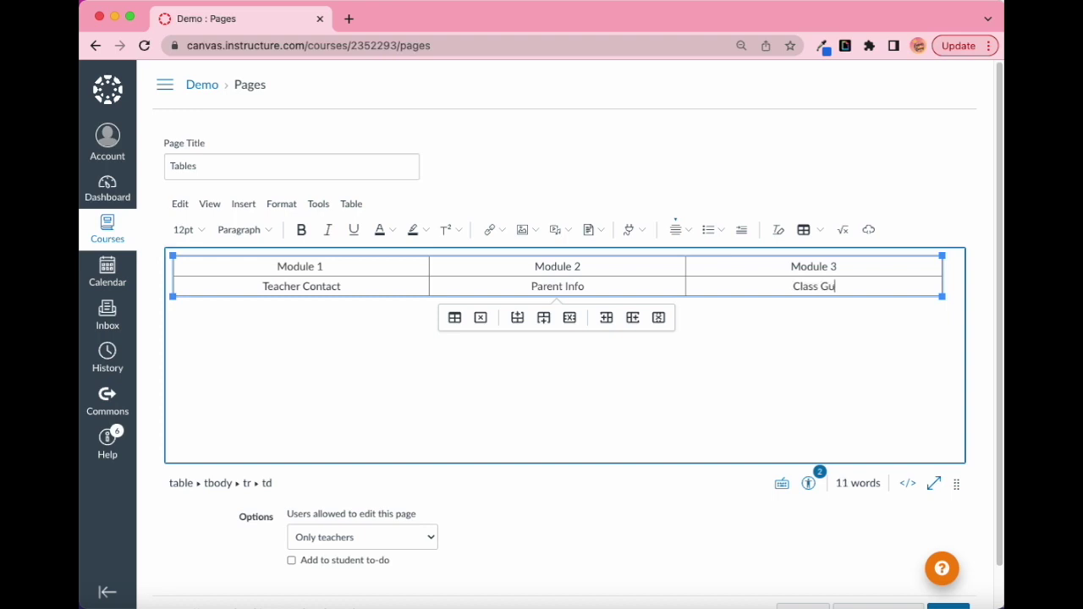
type("idelines")
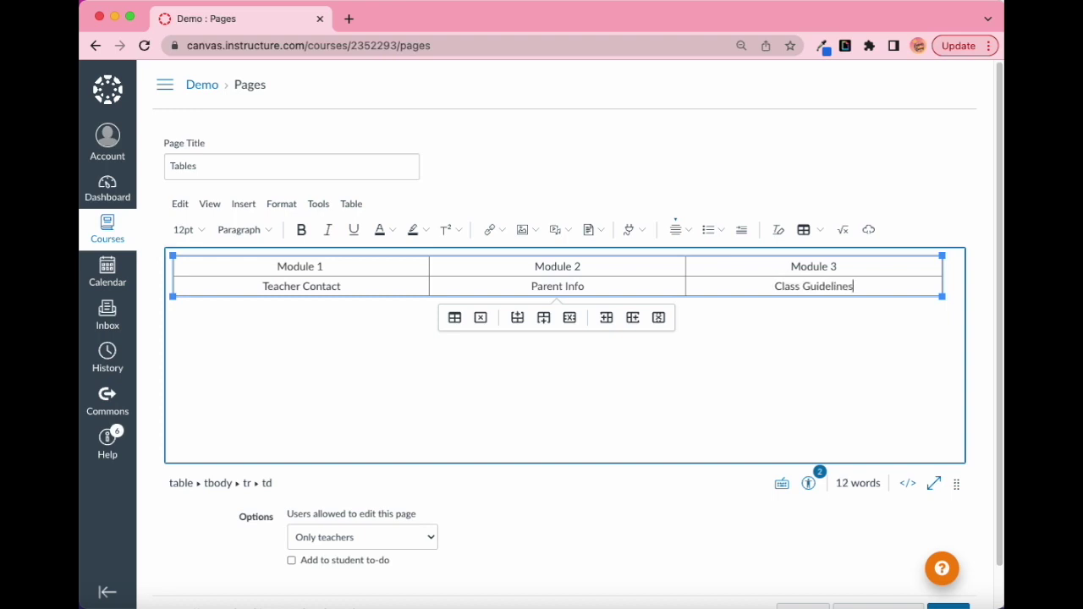
left_click(437, 339)
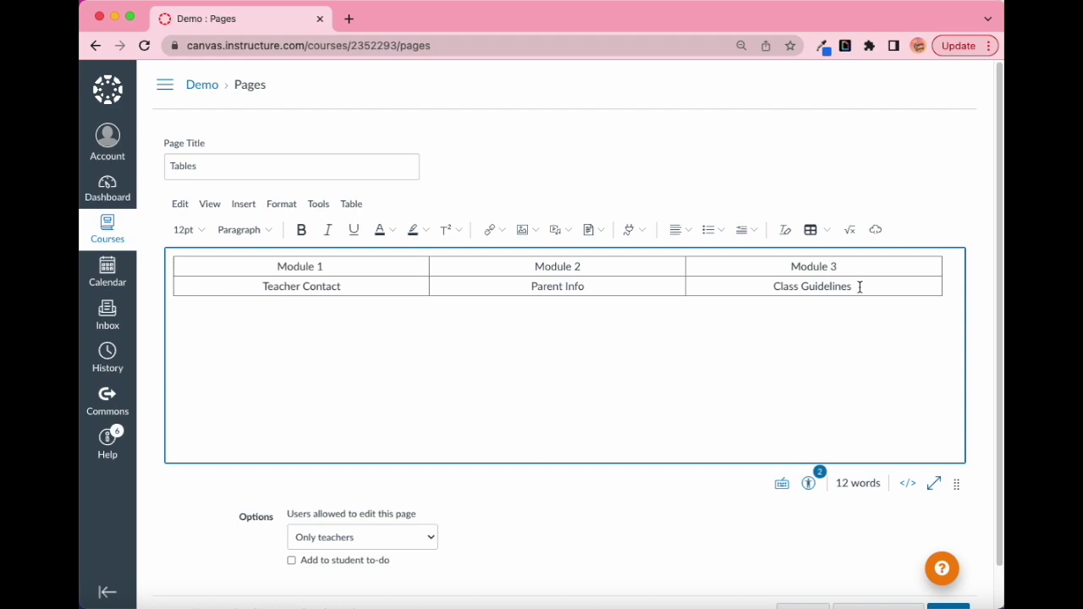
Step: Select all cells of the table and view the general table properties without changing them
left_click_drag(860, 287, 407, 278)
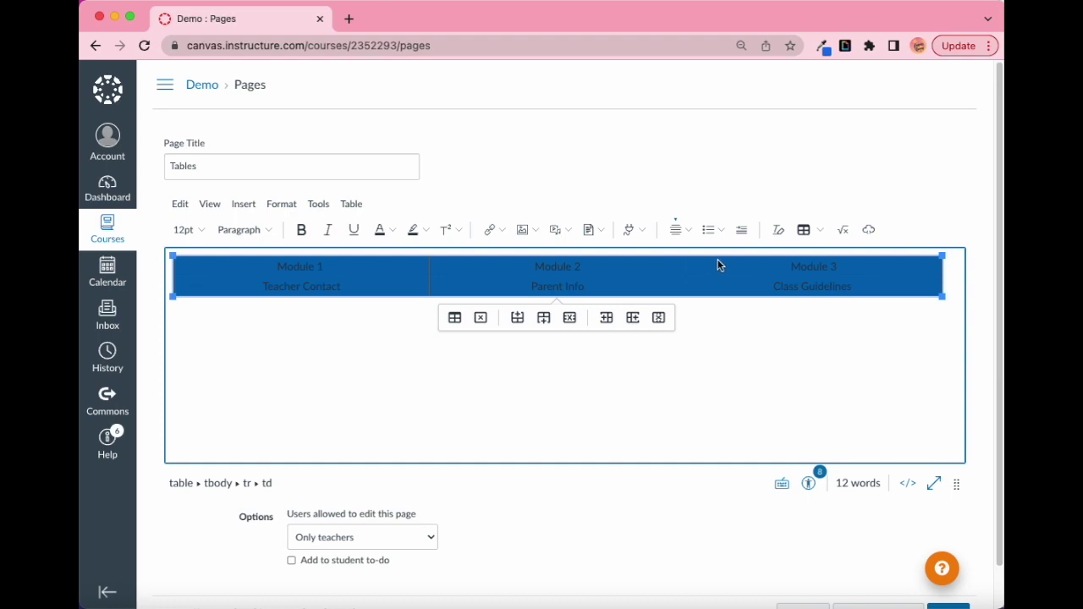
left_click(821, 231)
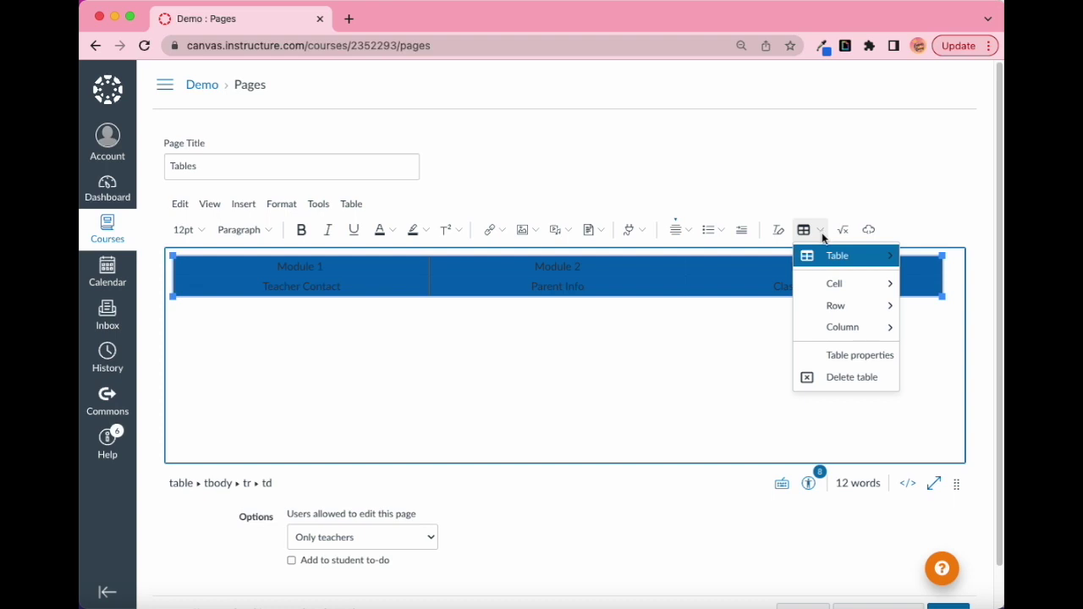
left_click(668, 284)
left_click(892, 286)
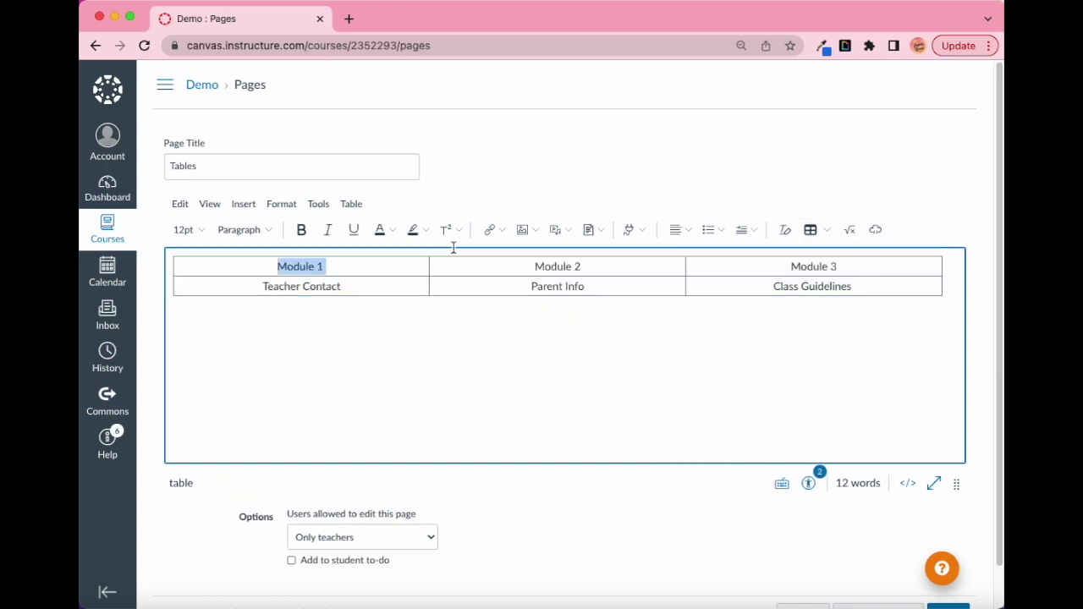
left_click_drag(452, 245, 391, 273)
left_click(453, 319)
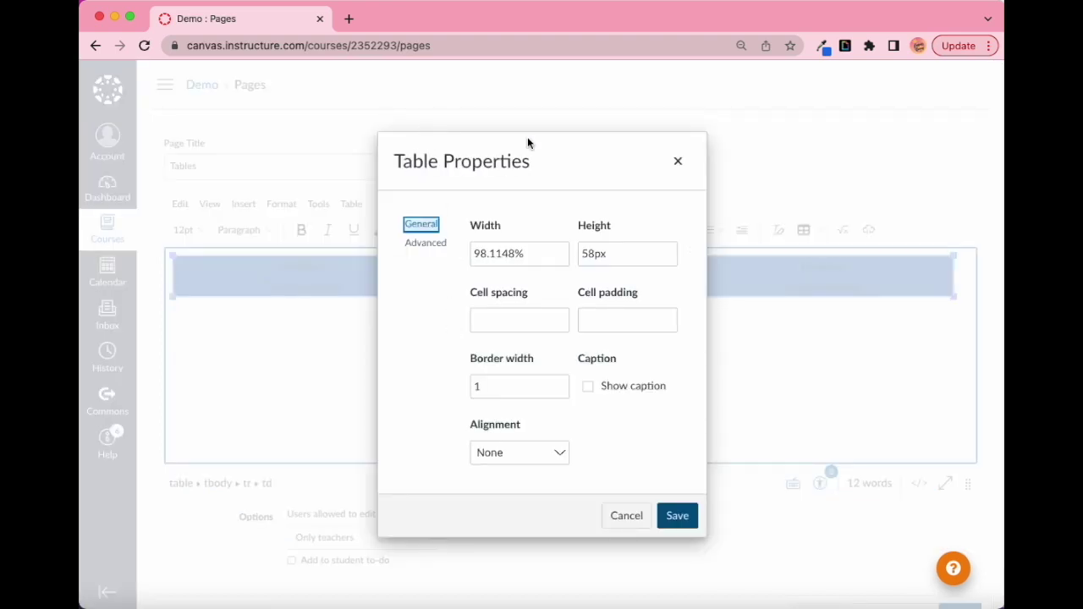
left_click(678, 161)
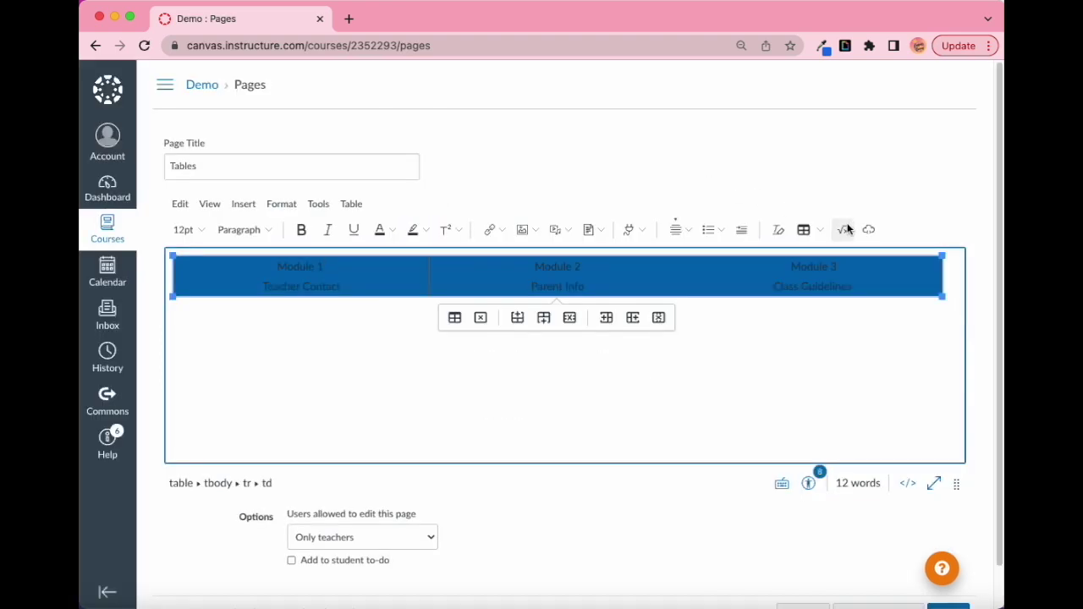
Step: Set the border style of all selected table cells to Dotted in the cell properties
left_click(821, 235)
mouse_move(835, 286)
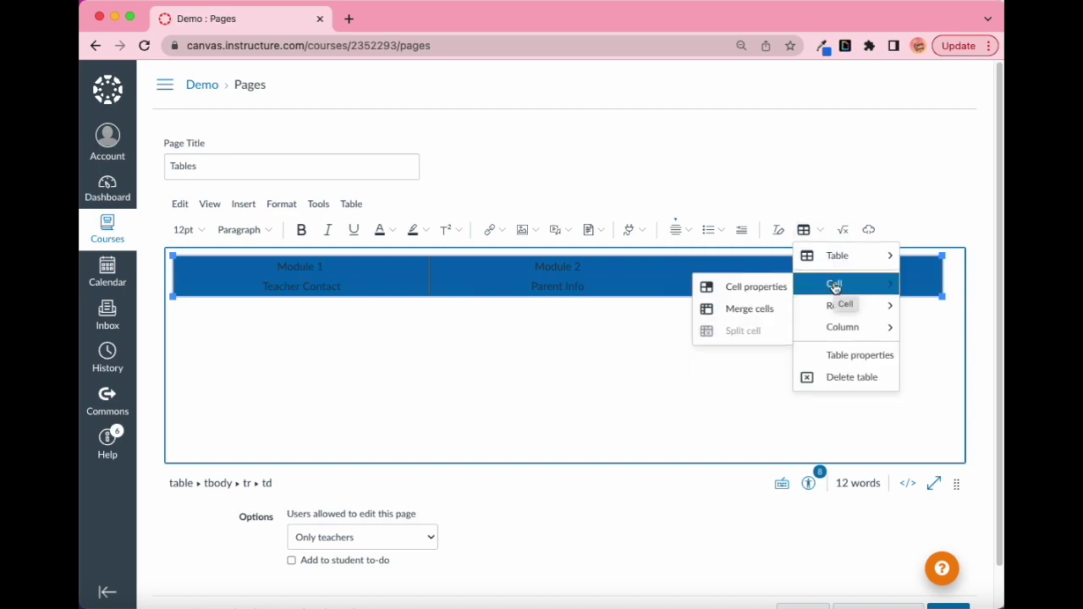
left_click(756, 287)
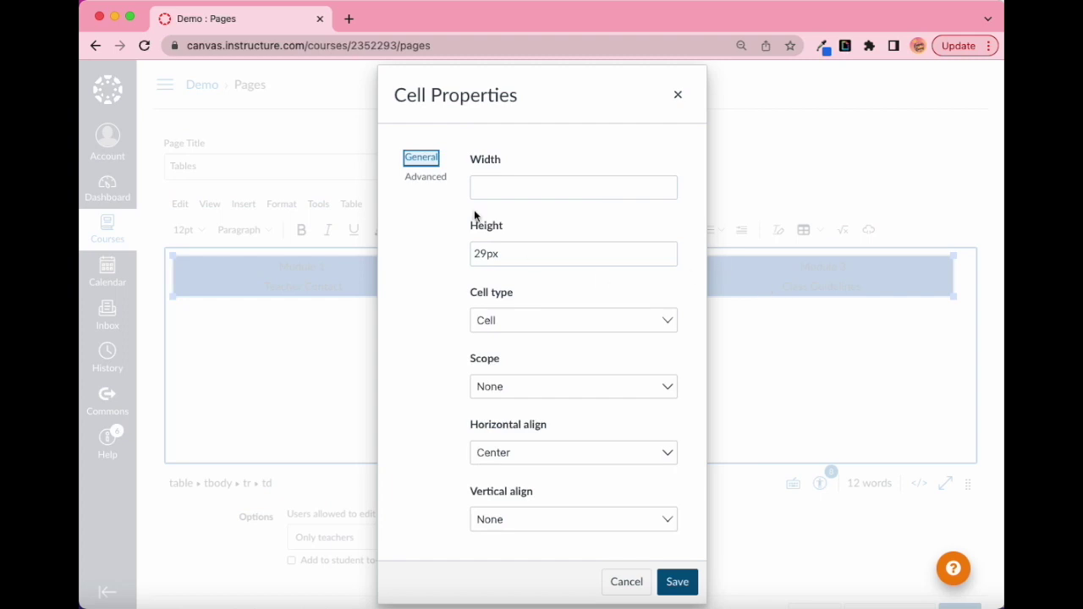
left_click(427, 177)
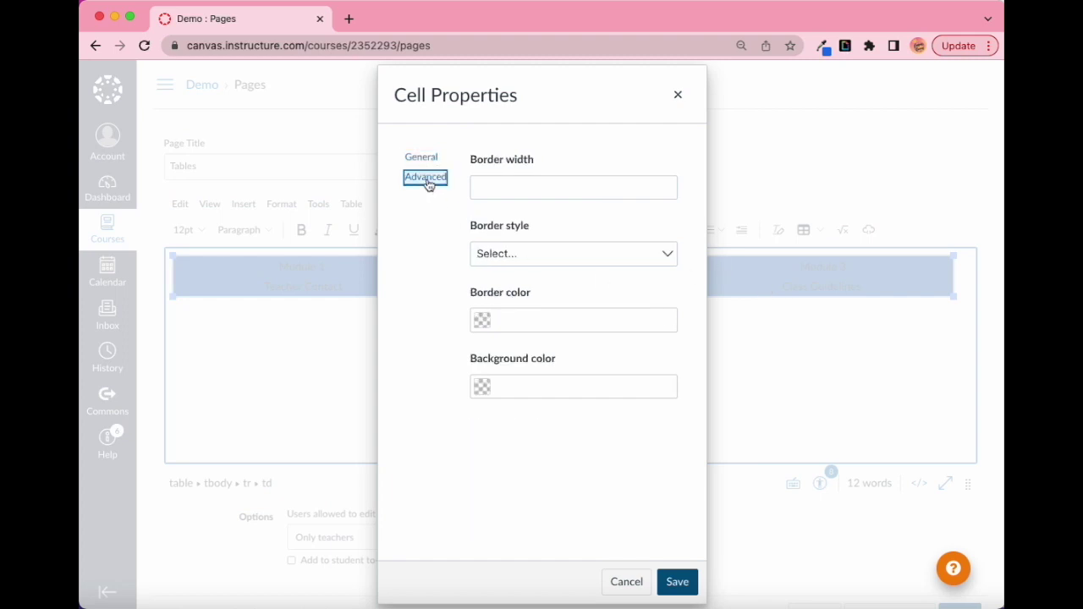
left_click(495, 258)
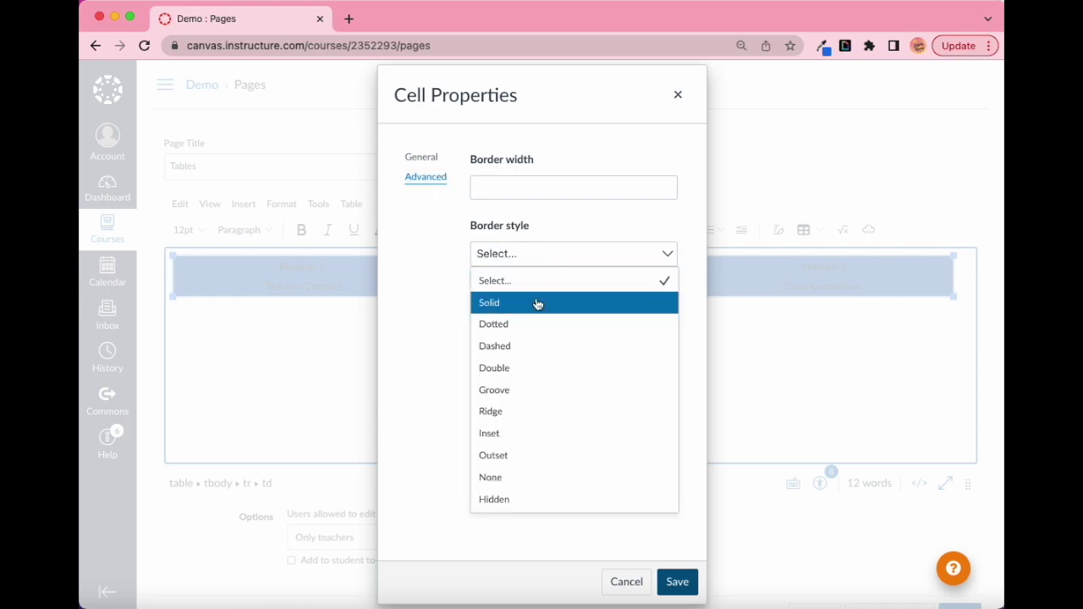
left_click(533, 328)
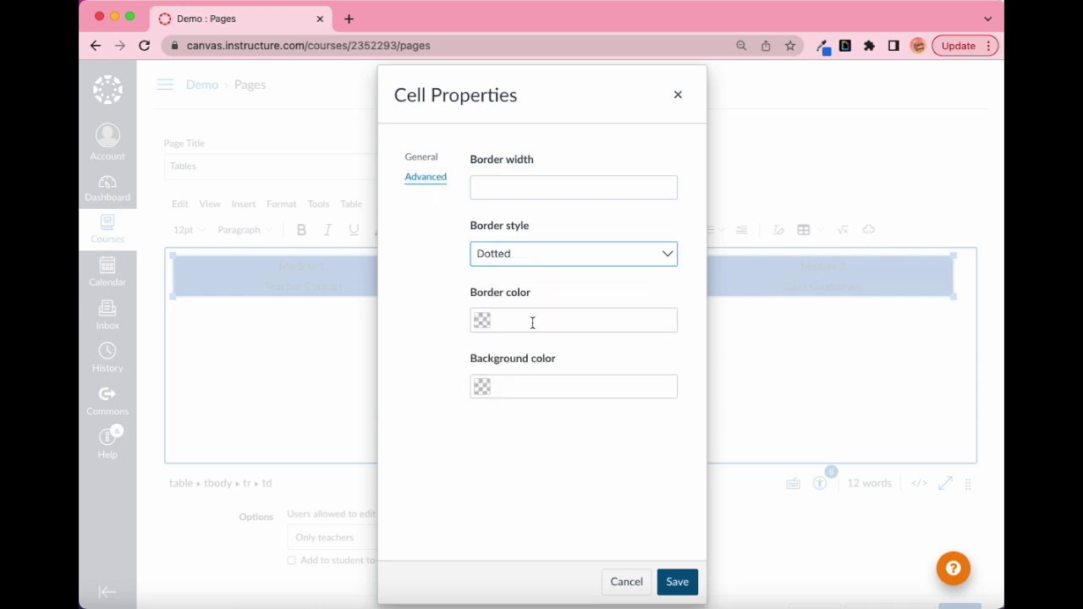
left_click(504, 263)
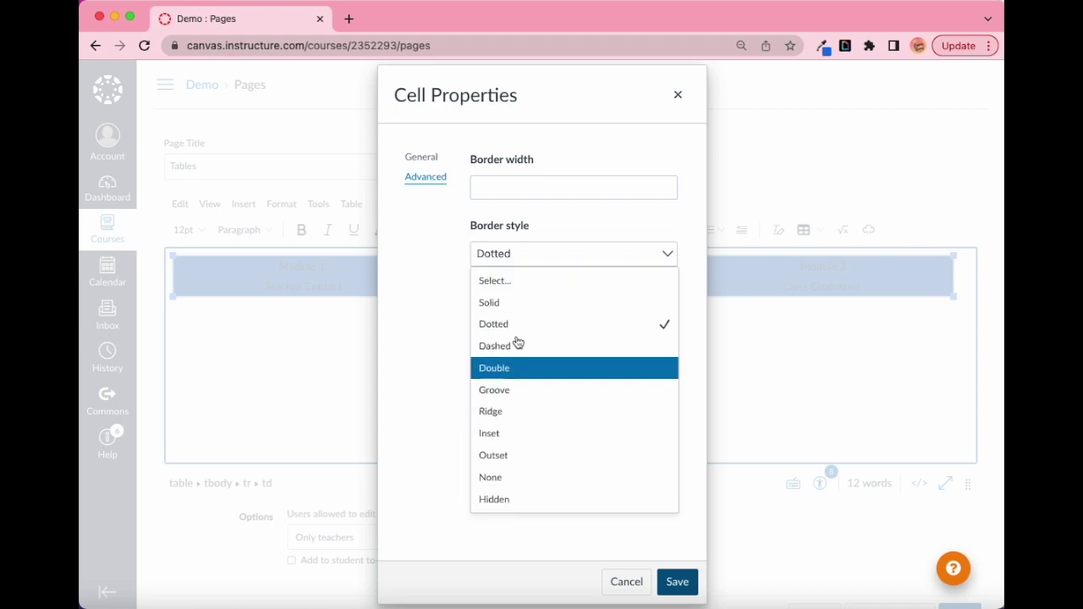
left_click(457, 320)
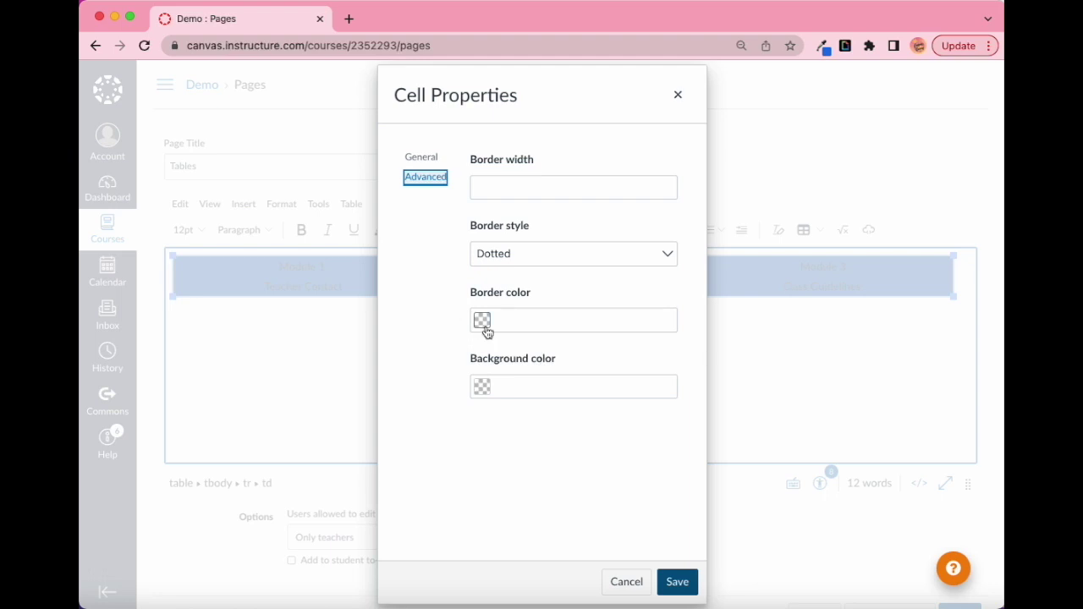
Step: Give the cells a 5px yellow #F1C40F border and a light blue #C2E0F4 background, and save the cell properties
left_click(484, 325)
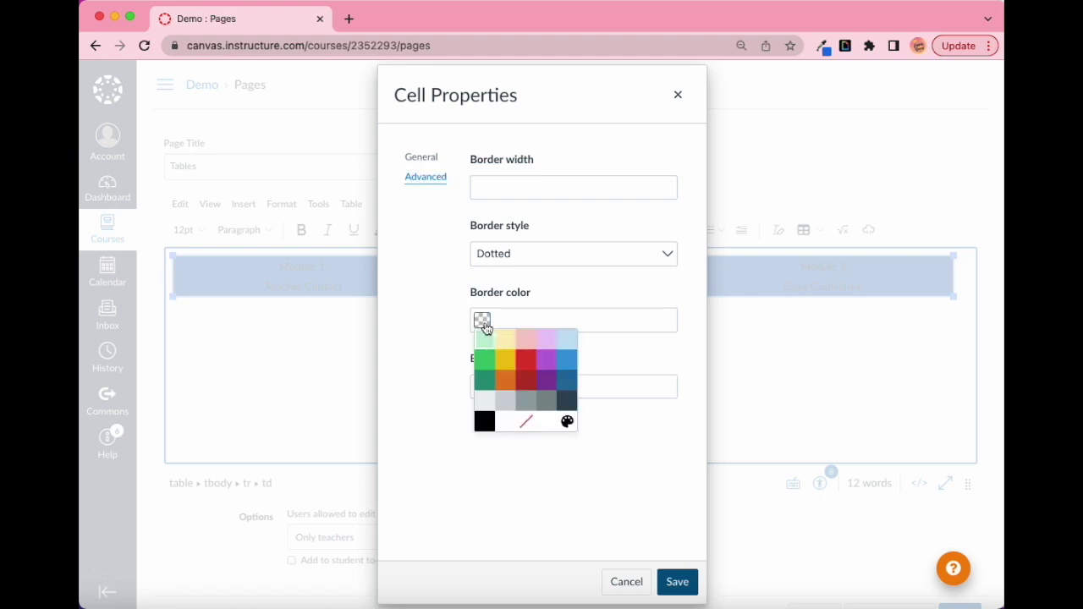
left_click(503, 358)
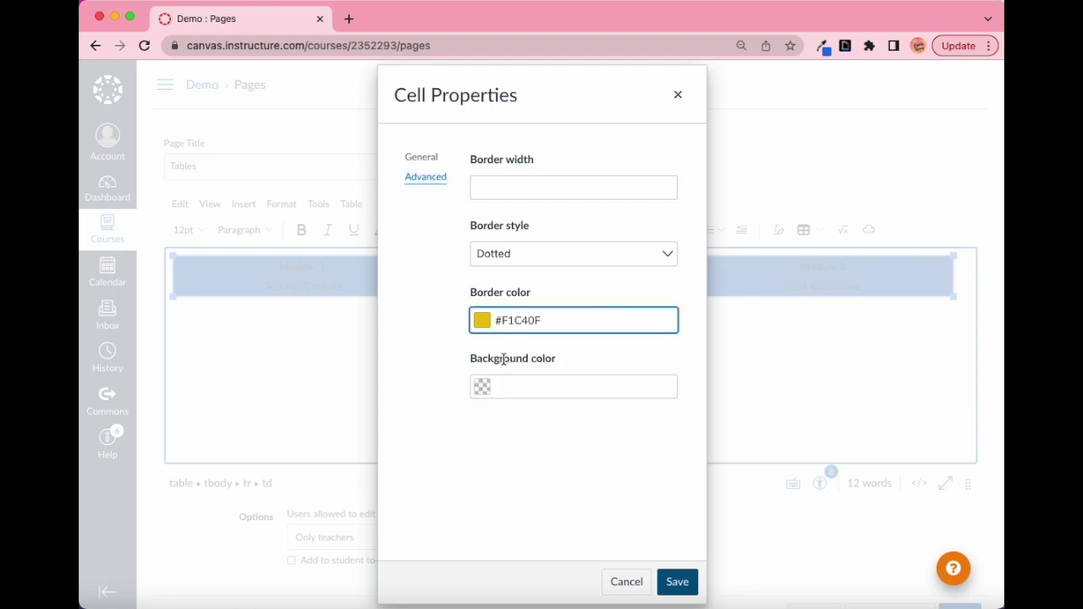
left_click(484, 388)
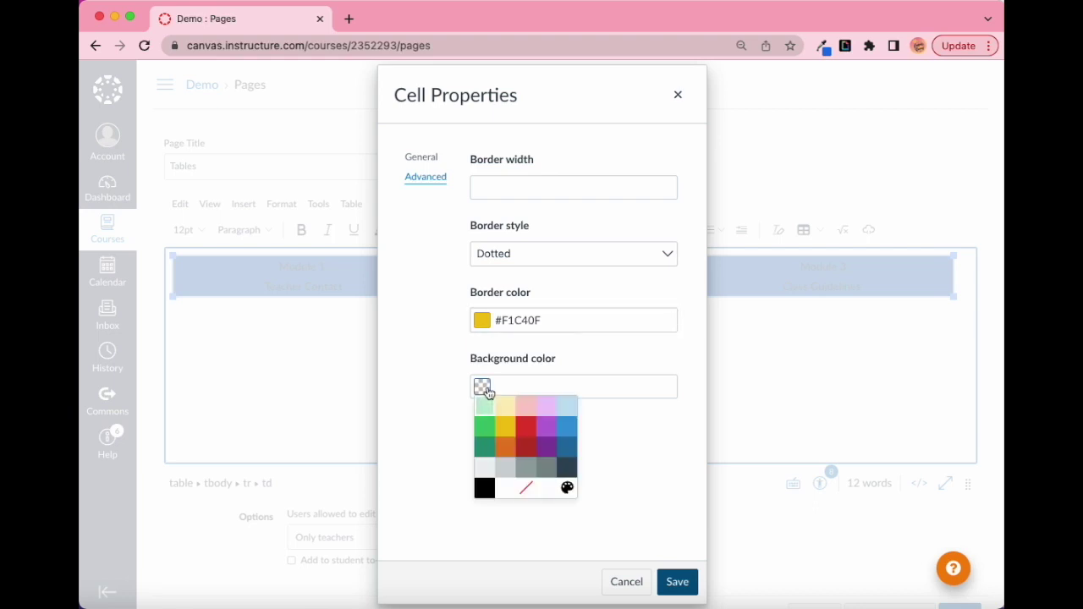
left_click(570, 408)
left_click(499, 188)
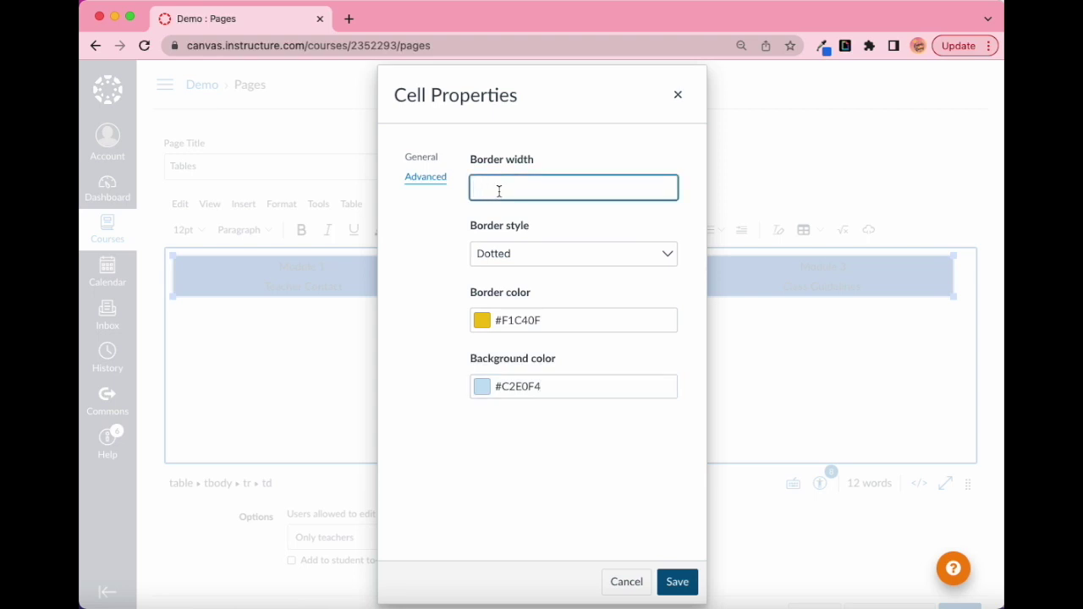
type("5px")
left_click(672, 587)
left_click(716, 376)
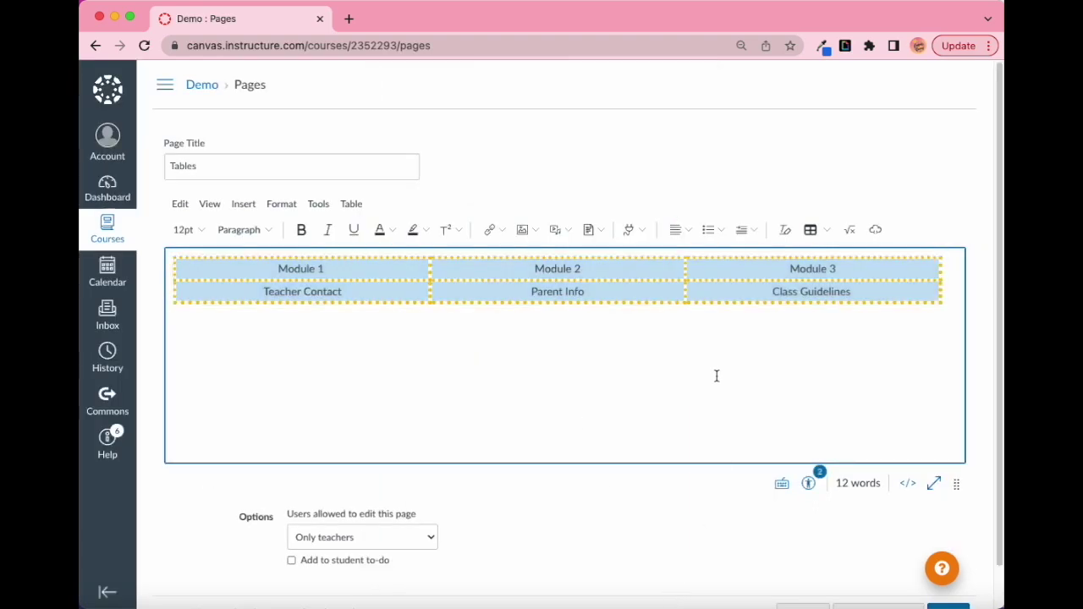
Step: Select all six table cells and change their font to Balsamiq Sans
left_click(866, 291)
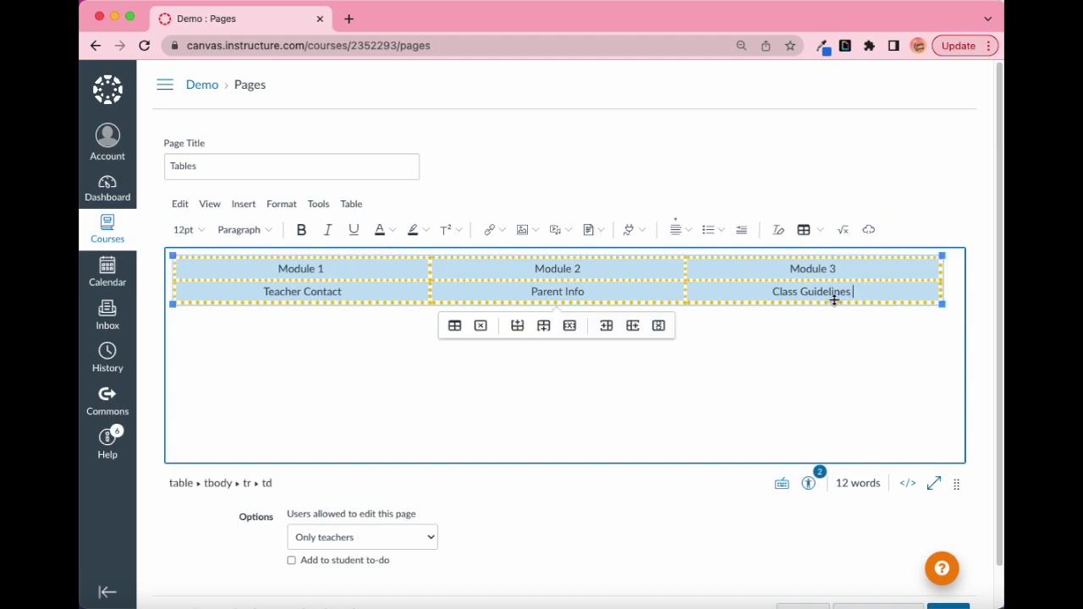
left_click_drag(858, 293, 353, 279)
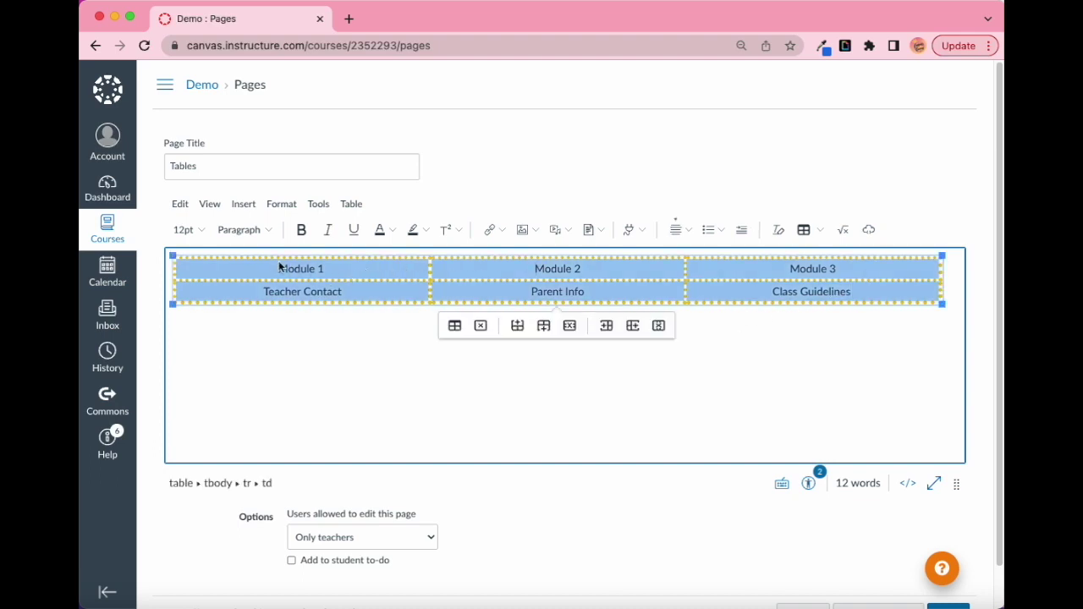
left_click_drag(252, 266, 804, 293)
key("super+c")
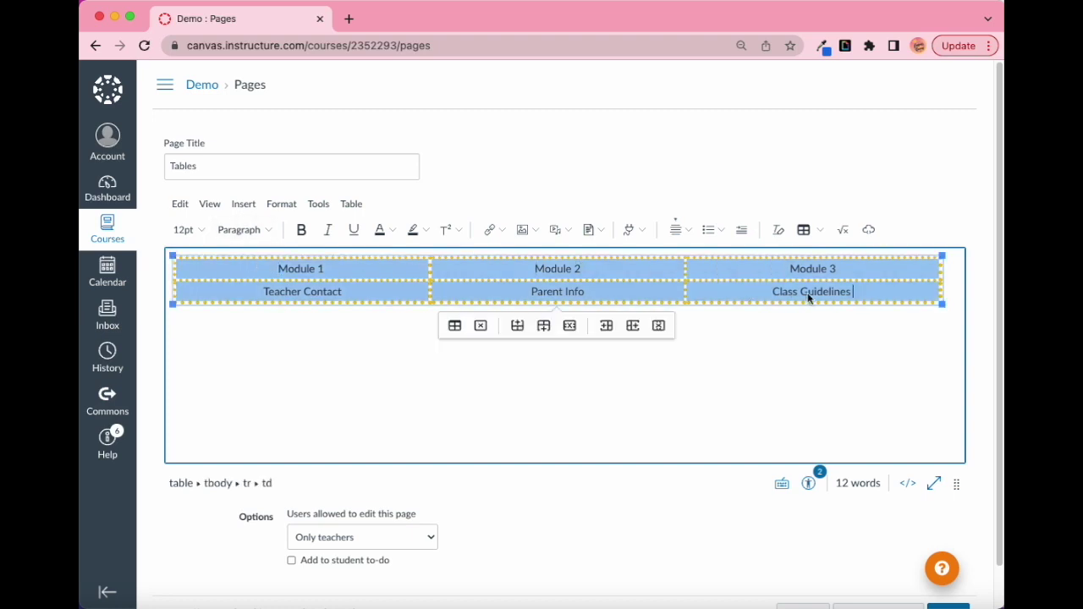
left_click(280, 207)
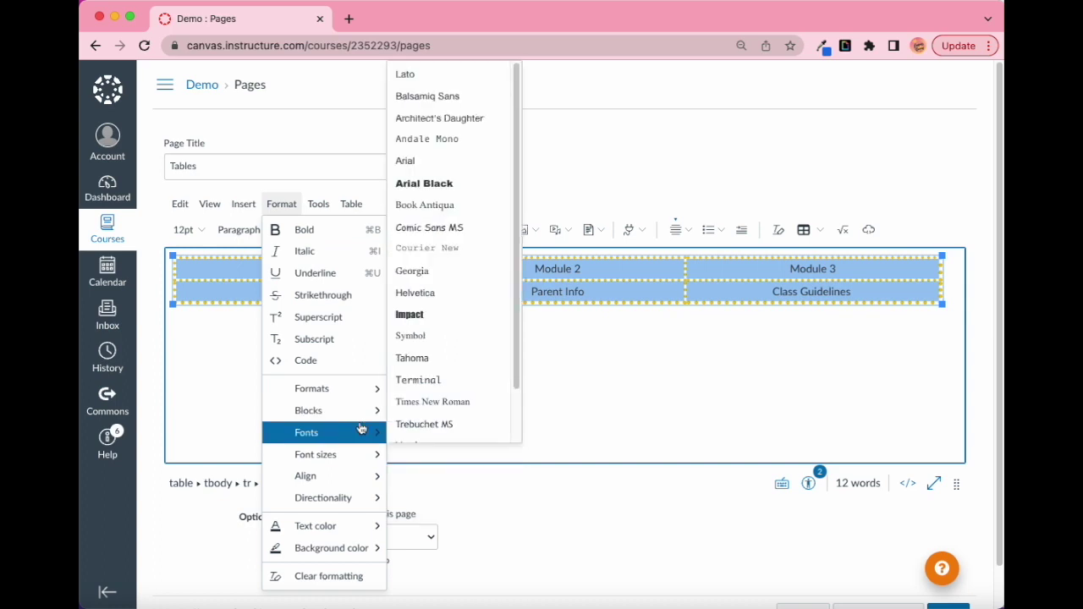
mouse_move(370, 434)
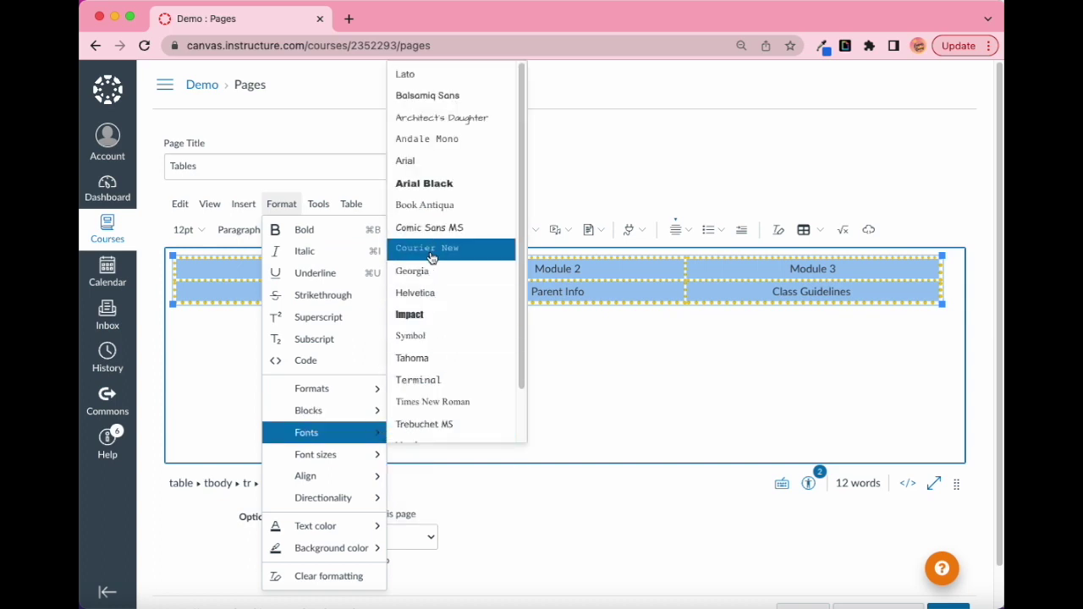
left_click(425, 100)
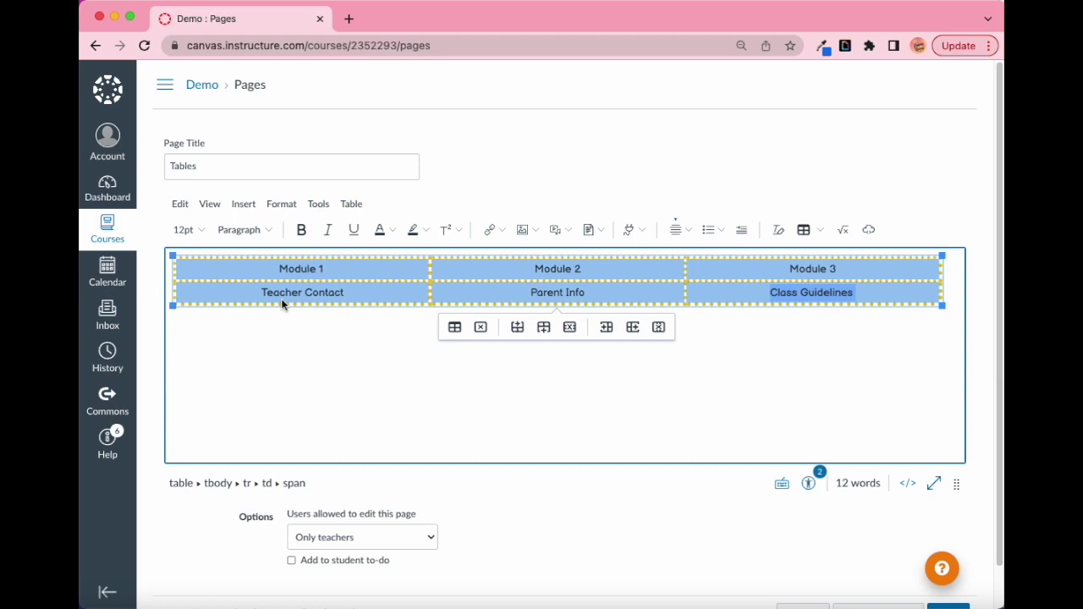
Step: Set the font size of the selected table text to 18pt and deselect the table
left_click(182, 230)
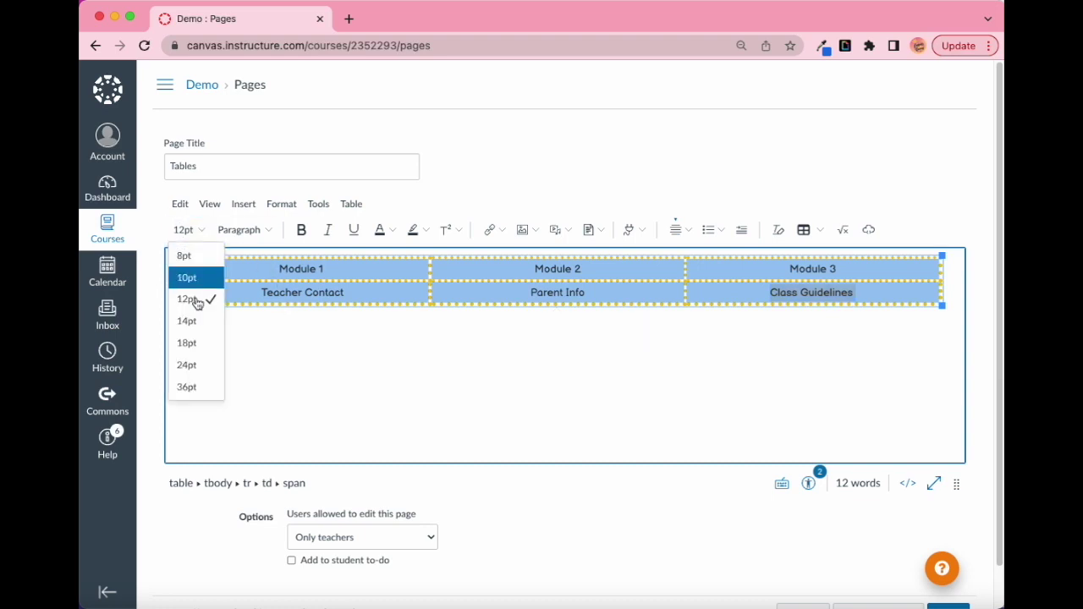
left_click(207, 343)
left_click(309, 363)
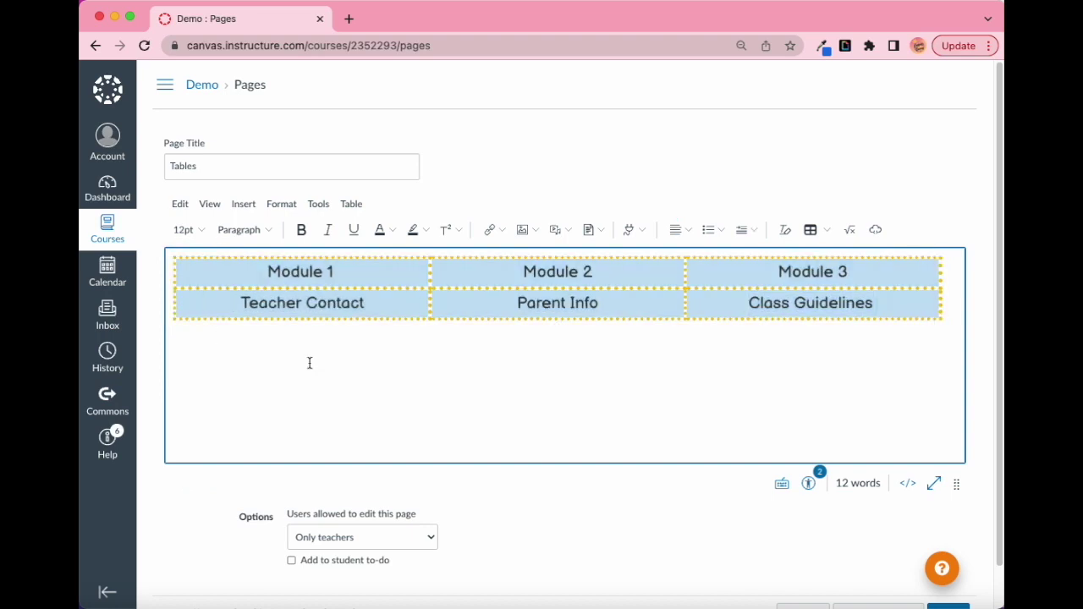
Step: Set the background color of the whole table to light blue #C2E0F4 in the table properties
left_click(931, 309)
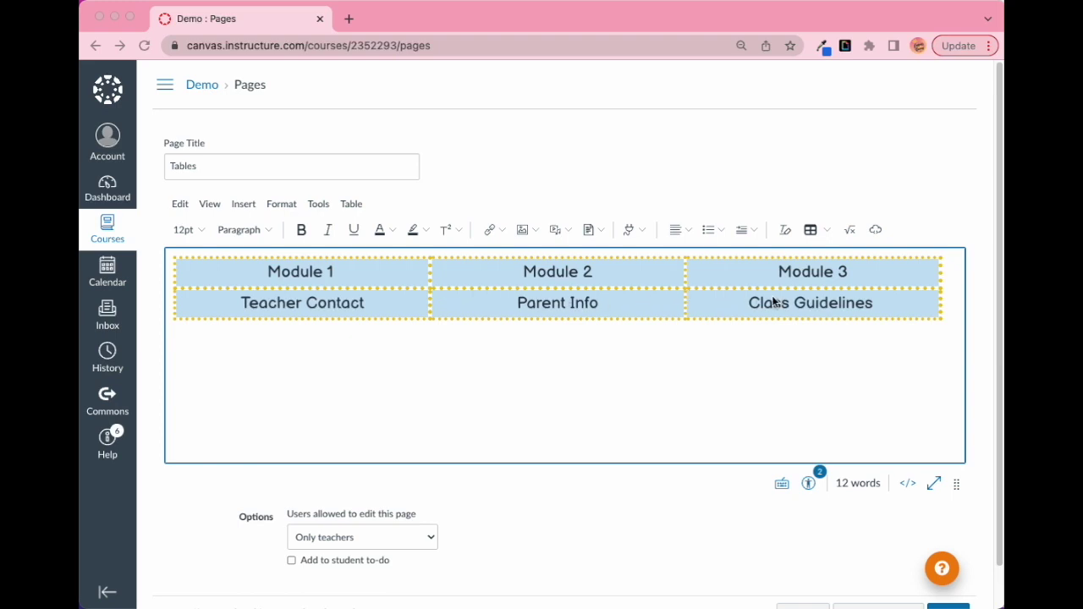
left_click(829, 238)
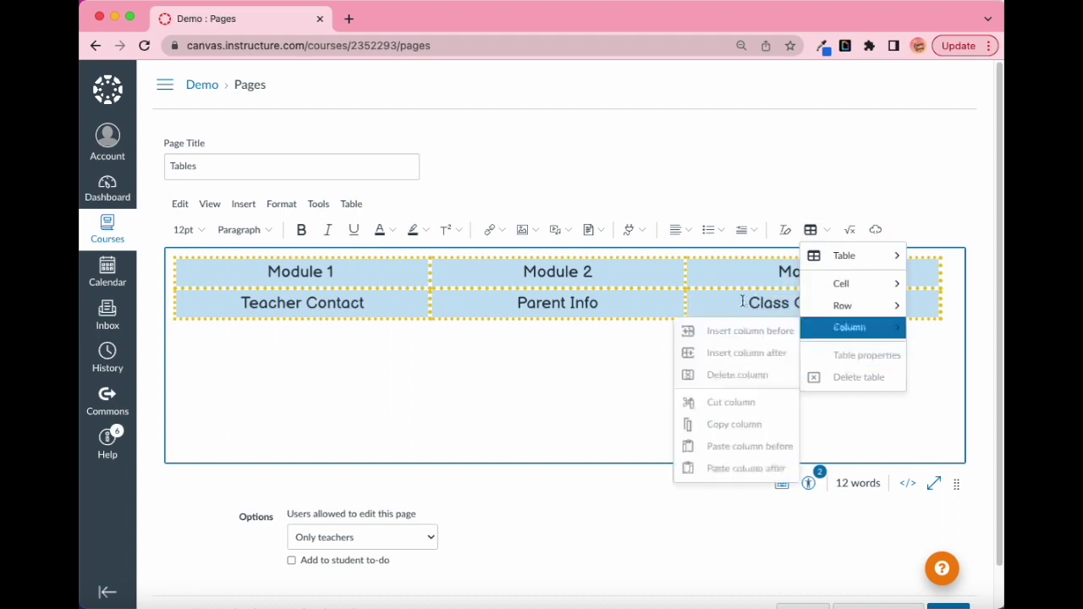
left_click(870, 291)
left_click(454, 343)
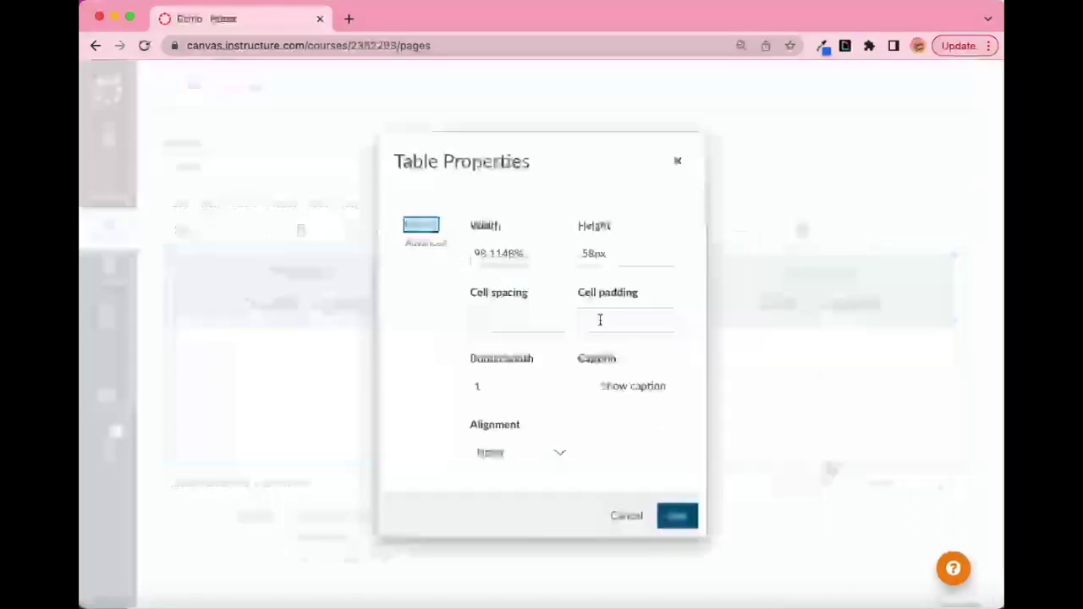
left_click(438, 247)
left_click(482, 386)
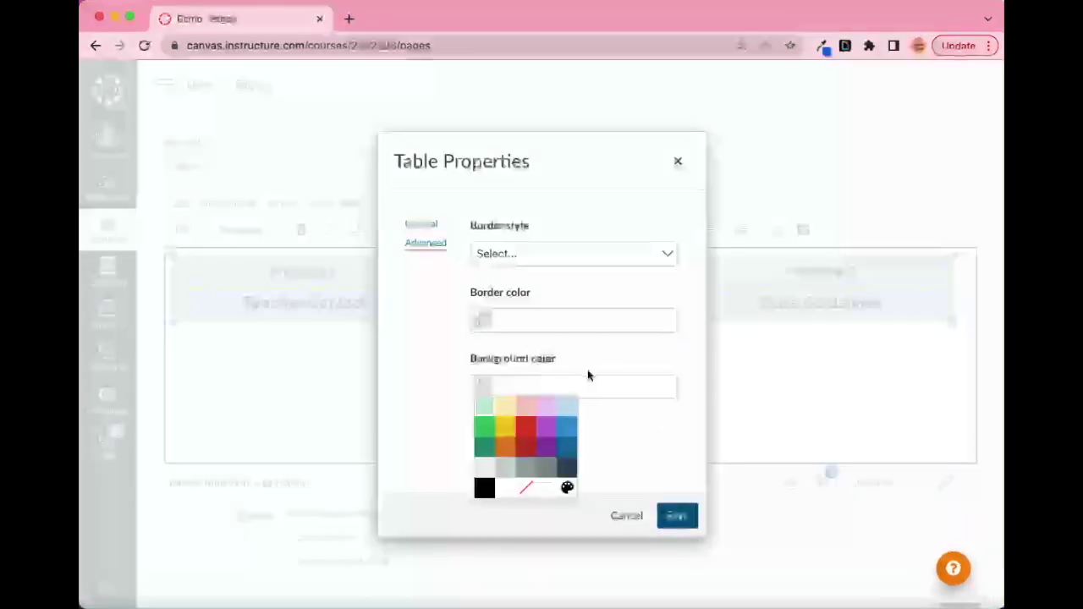
left_click(569, 411)
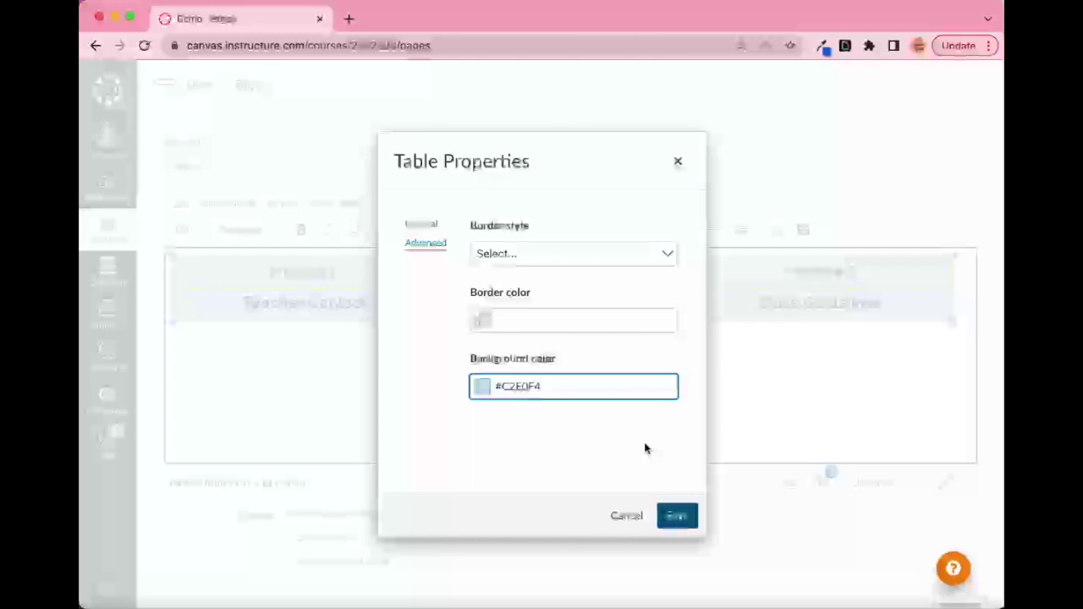
left_click(684, 520)
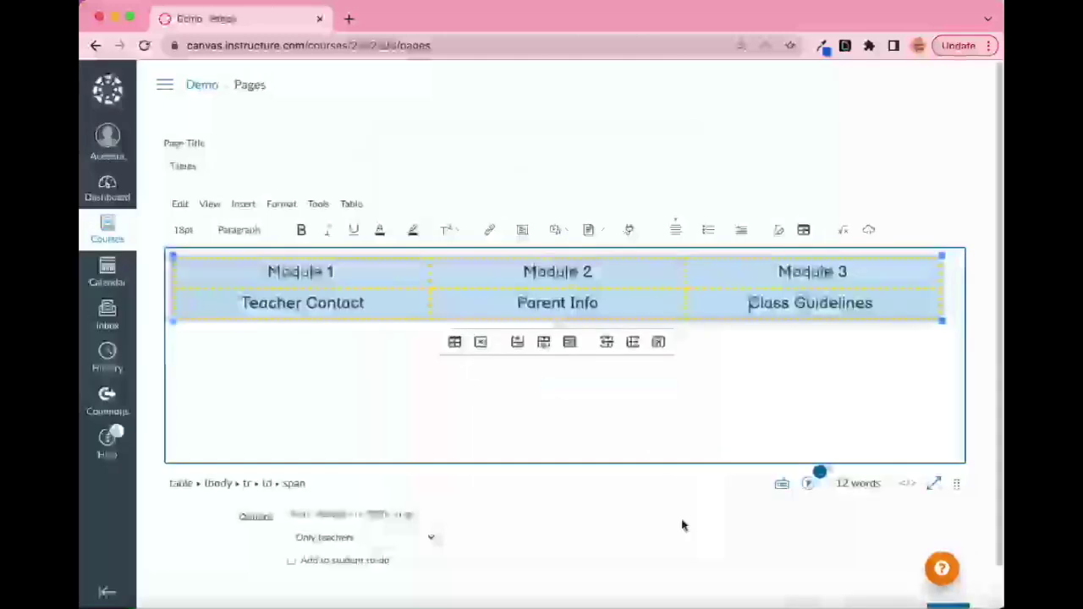
Step: Paste a copy of the table below the existing one
left_click(573, 408)
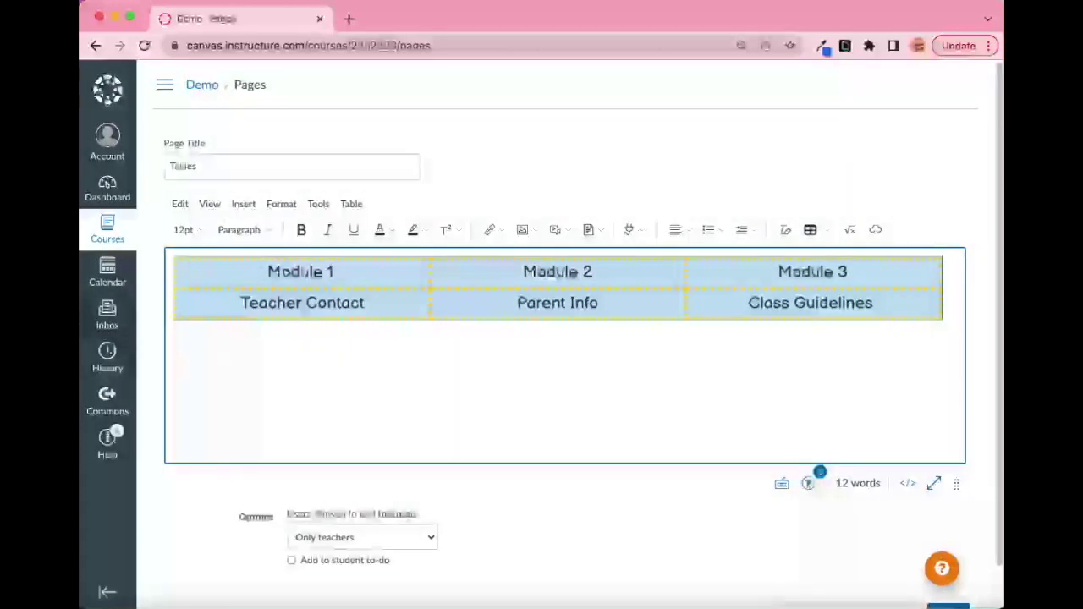
key("super+v")
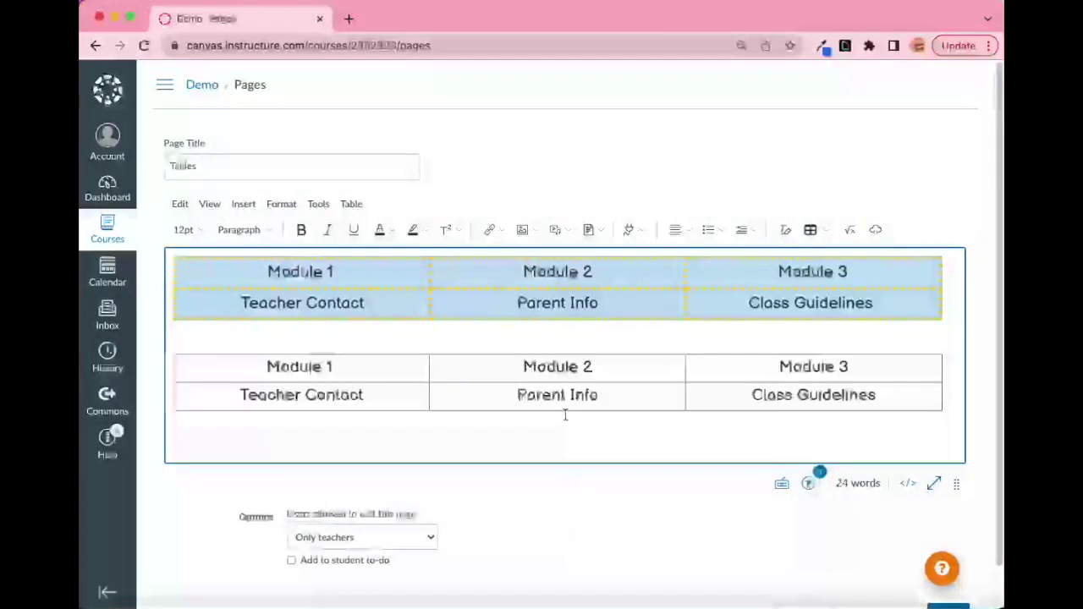
Step: Give the pasted table a dotted yellow border and a light blue background through its table properties
left_click(895, 396)
left_click(454, 331)
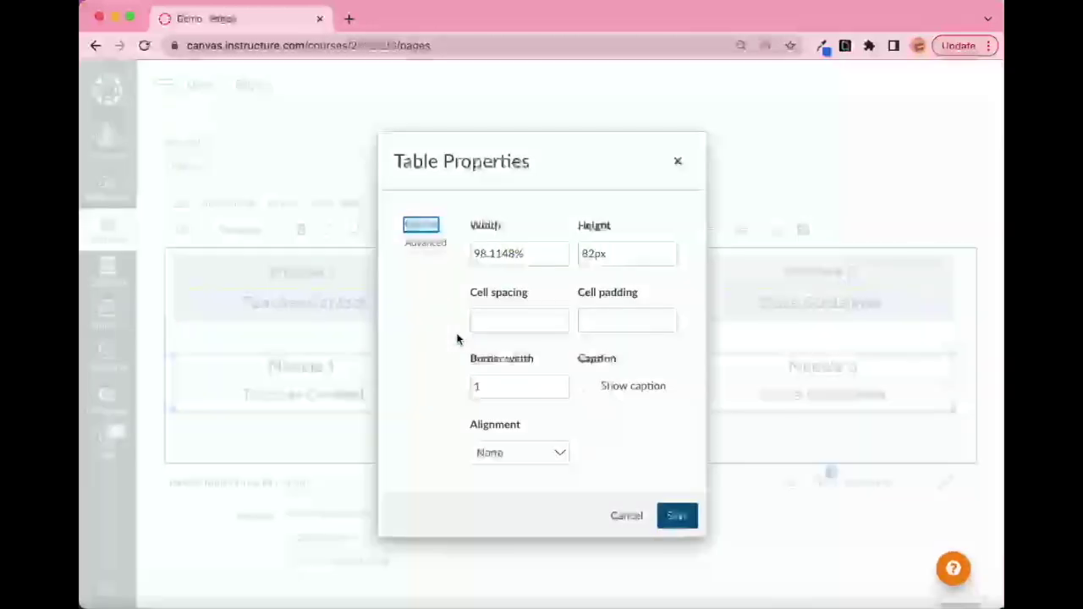
left_click(424, 243)
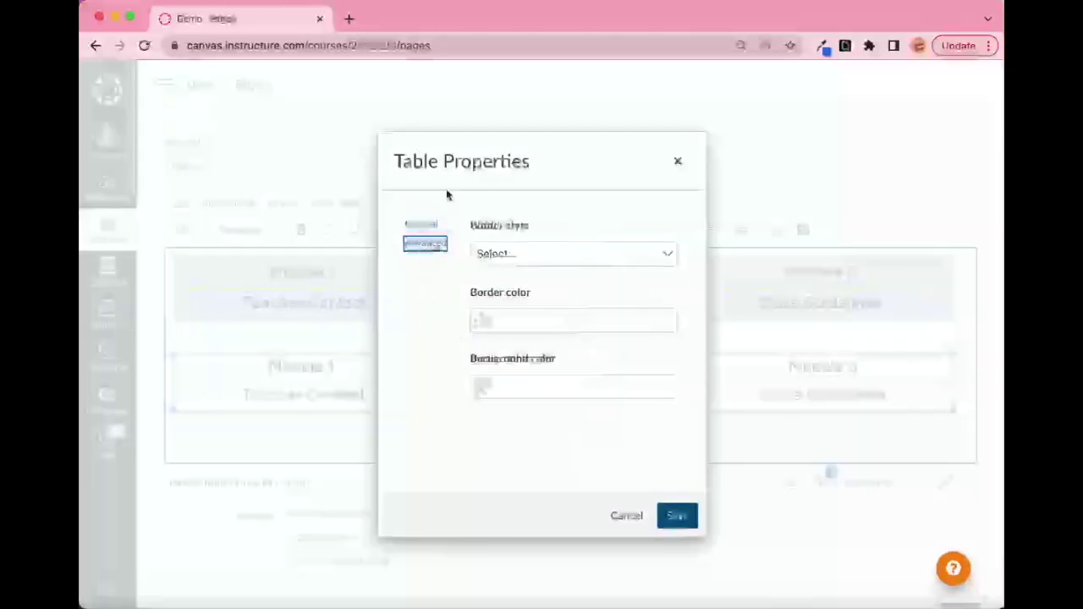
left_click(483, 321)
left_click(503, 364)
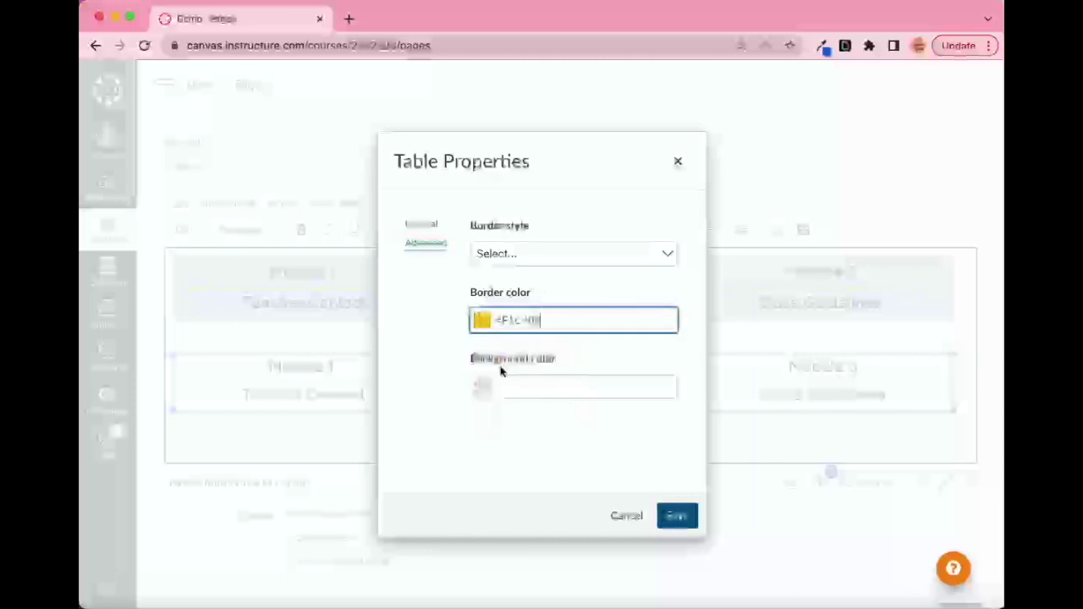
left_click(482, 387)
left_click(508, 253)
left_click(508, 253)
left_click(496, 344)
left_click(482, 387)
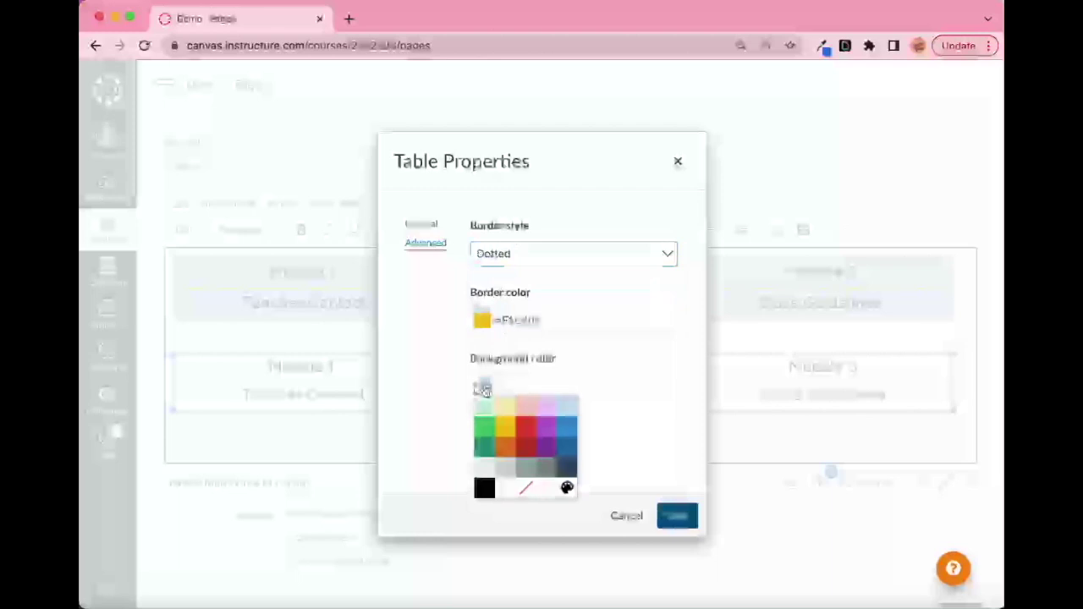
left_click(577, 413)
left_click(677, 516)
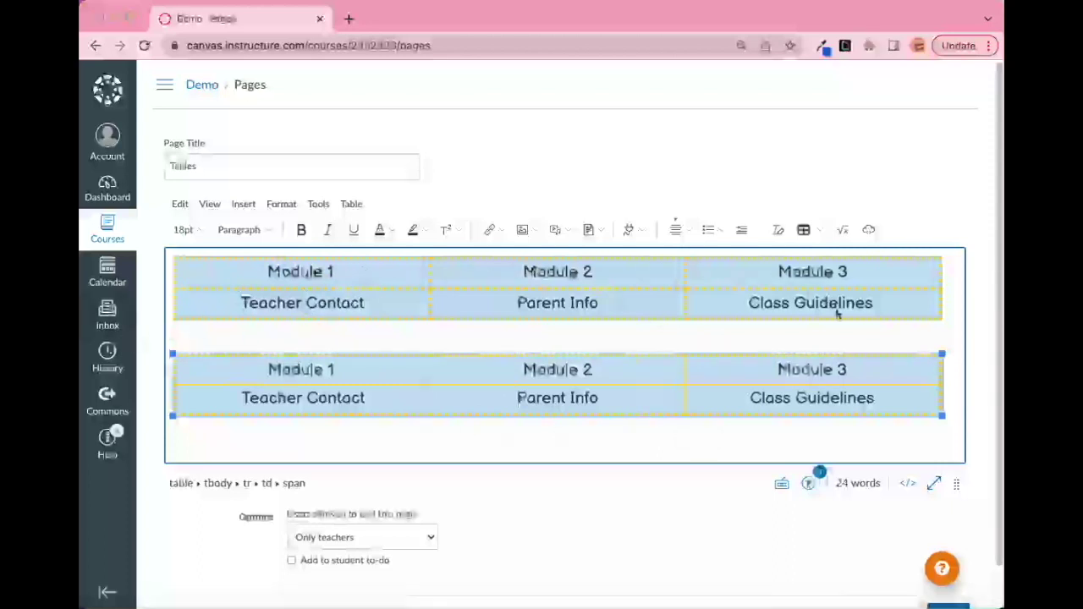
left_click(818, 233)
left_click(818, 232)
left_click(817, 233)
mouse_move(829, 285)
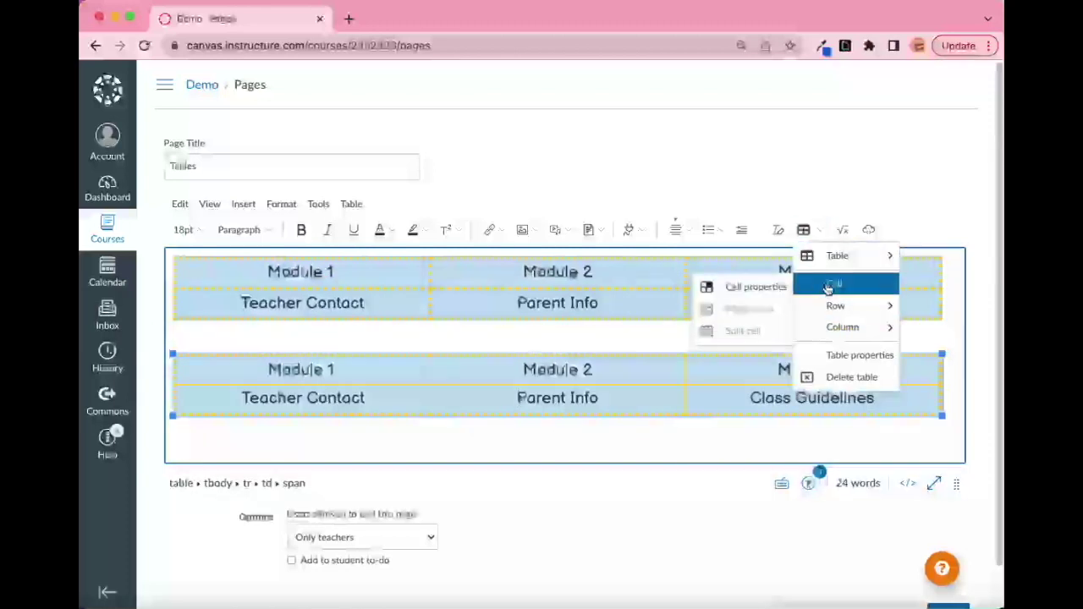
key("Escape")
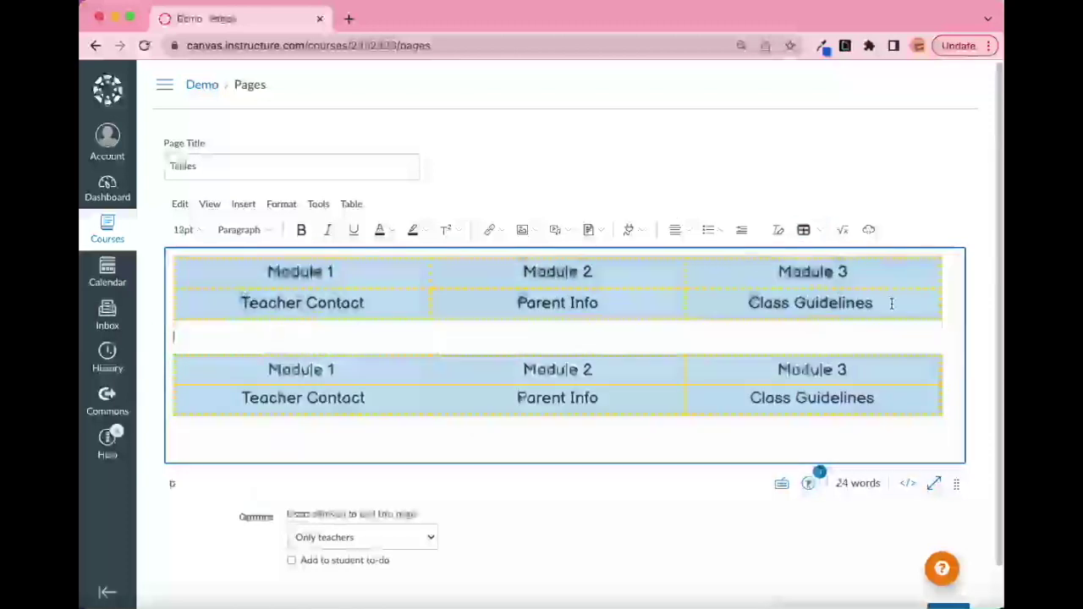
Step: Try to change the upper table's background color to light yellow through its table properties
left_click_drag(891, 303, 416, 335)
left_click(455, 342)
left_click(424, 244)
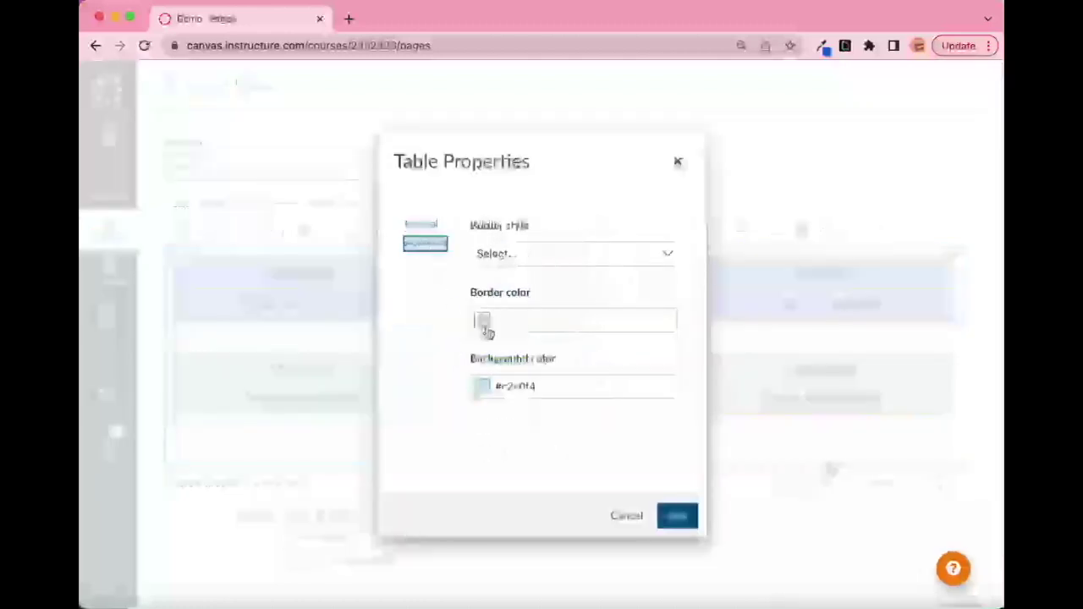
left_click(482, 387)
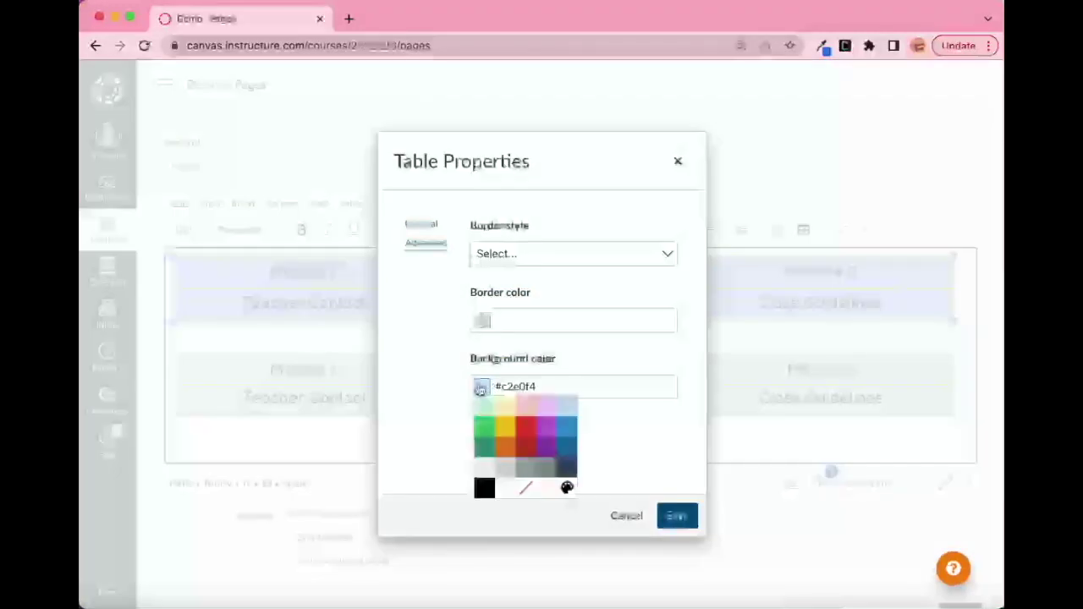
left_click(511, 411)
left_click(675, 515)
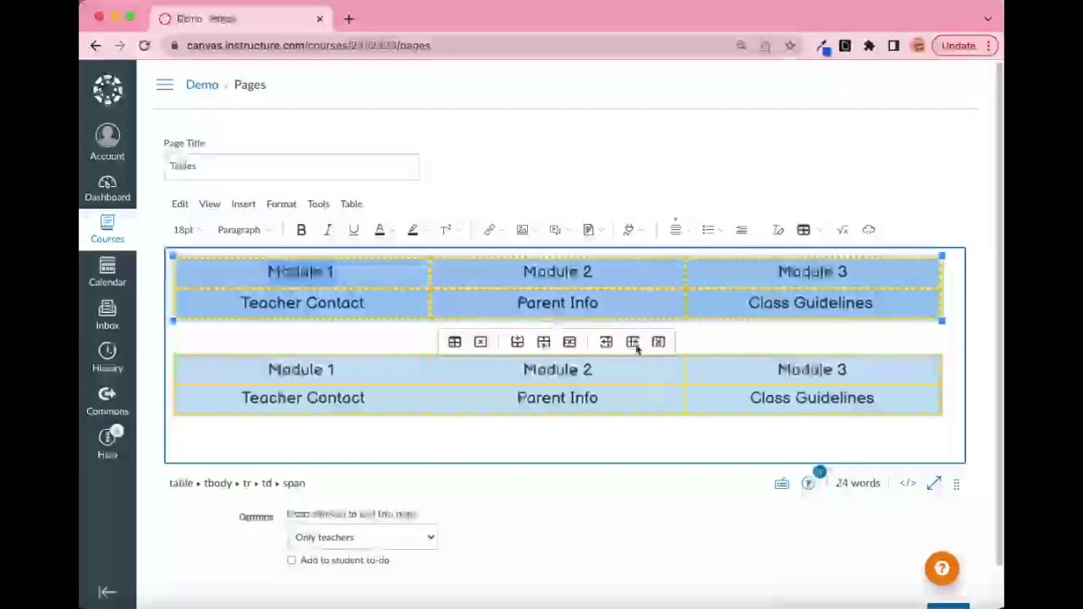
left_click(891, 342)
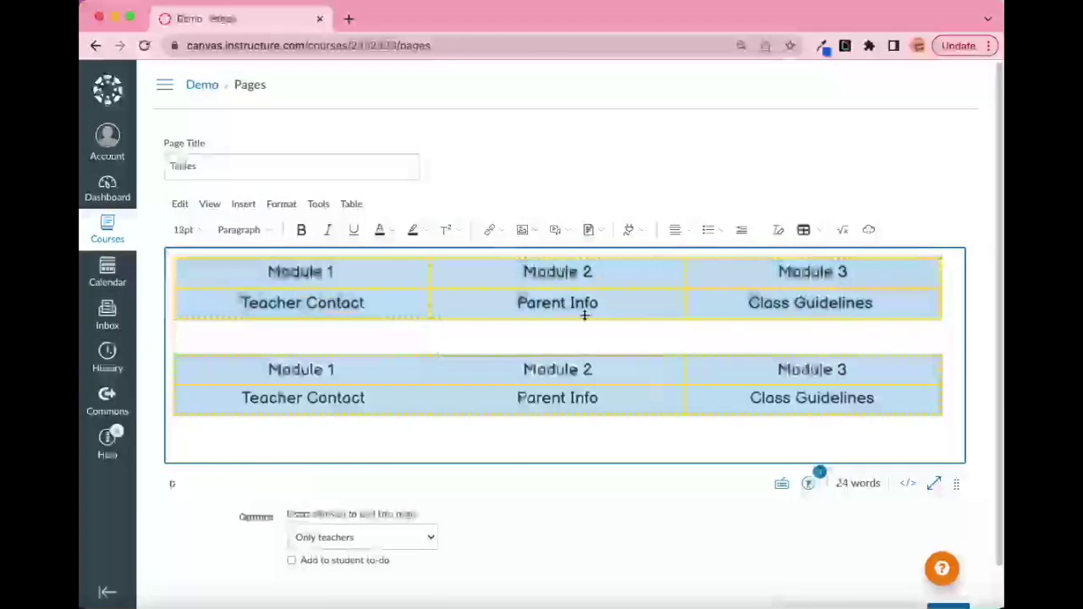
Step: Change the border color of the upper table's cells to orange in the cell properties
left_click_drag(208, 286, 322, 269)
left_click(804, 229)
mouse_move(819, 291)
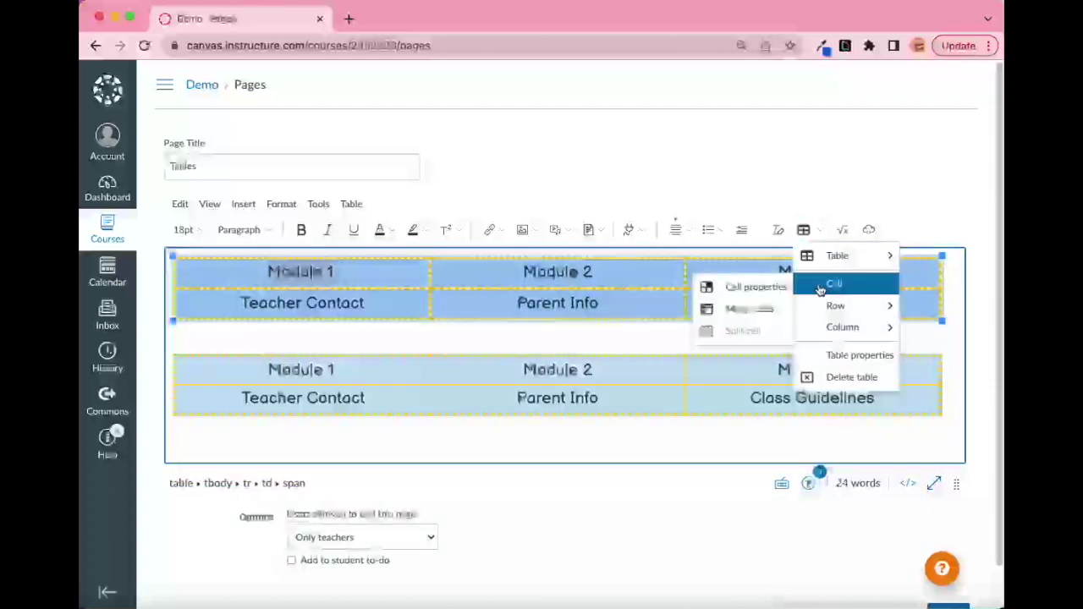
left_click(765, 290)
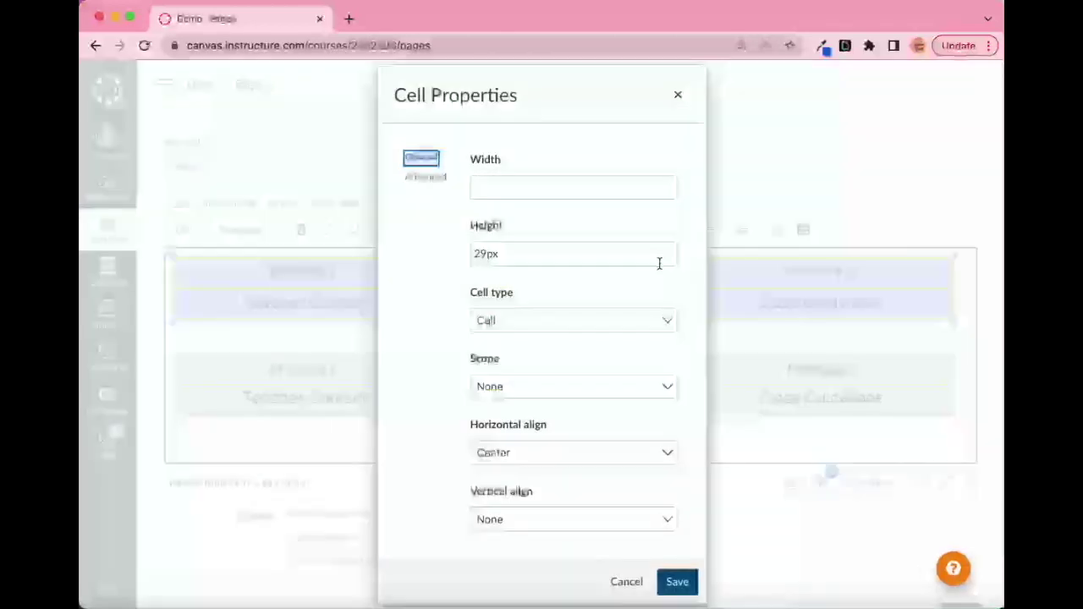
left_click(412, 180)
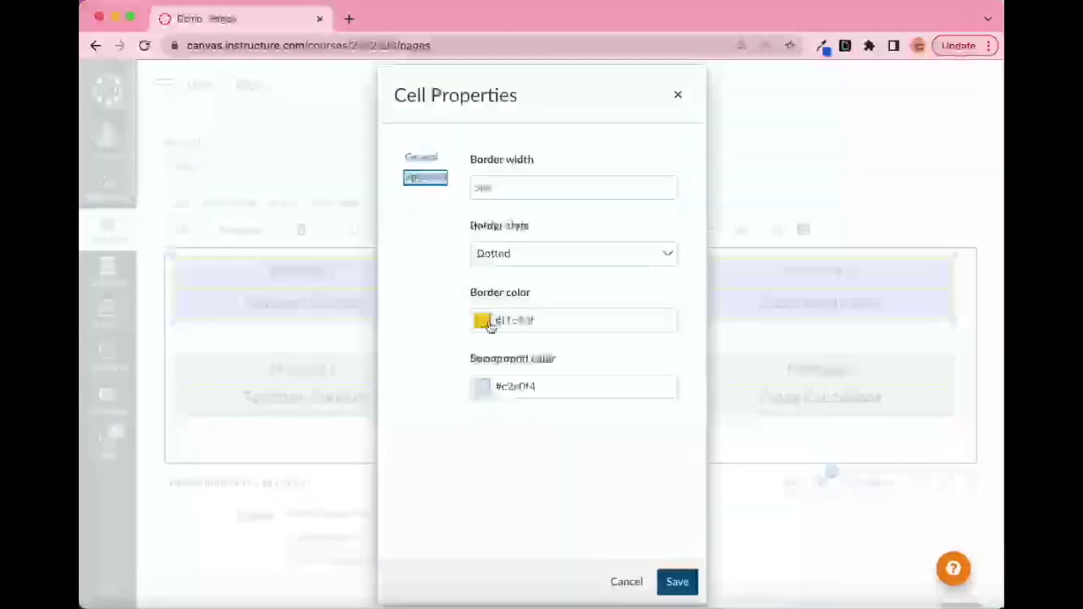
left_click(488, 322)
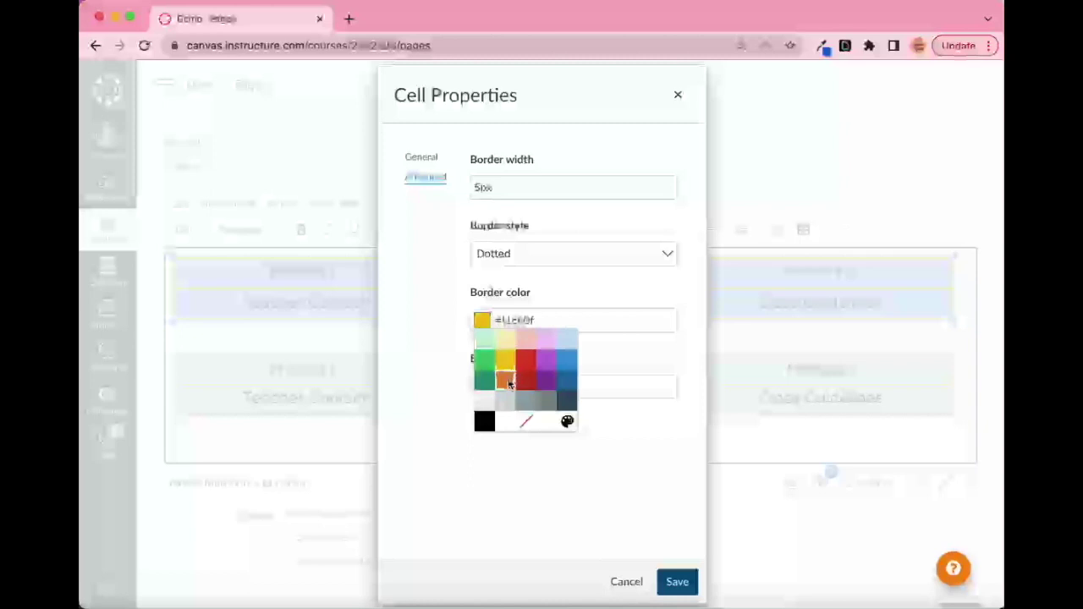
left_click(504, 377)
Step: Set the border width of the upper table's cells to 7px, save the cell properties and deselect the table
left_click(485, 189)
key("BackSpace")
key("BackSpace")
key("BackSpace")
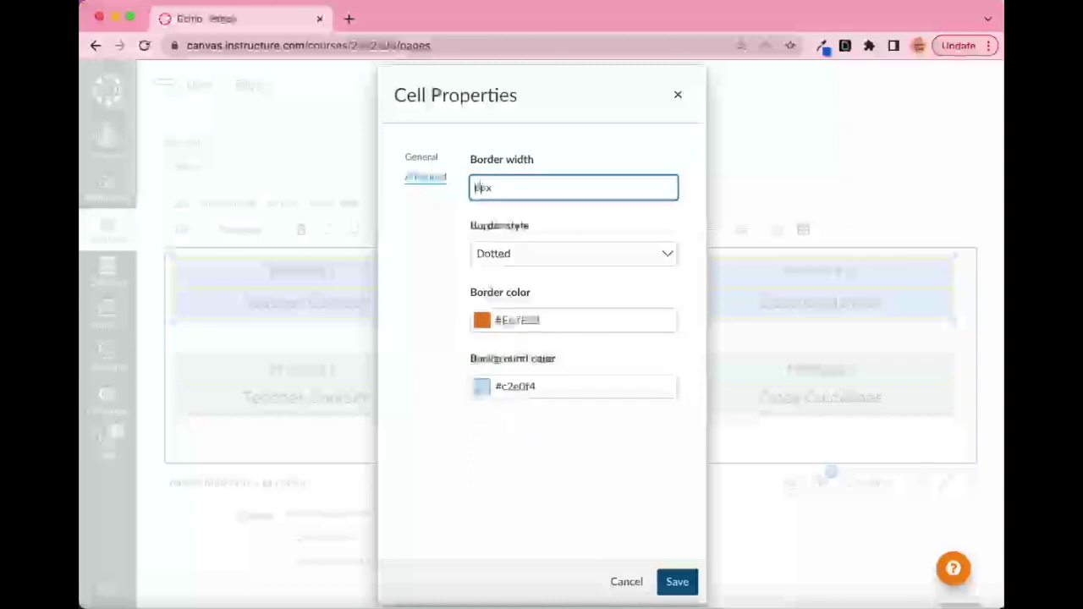
type("7")
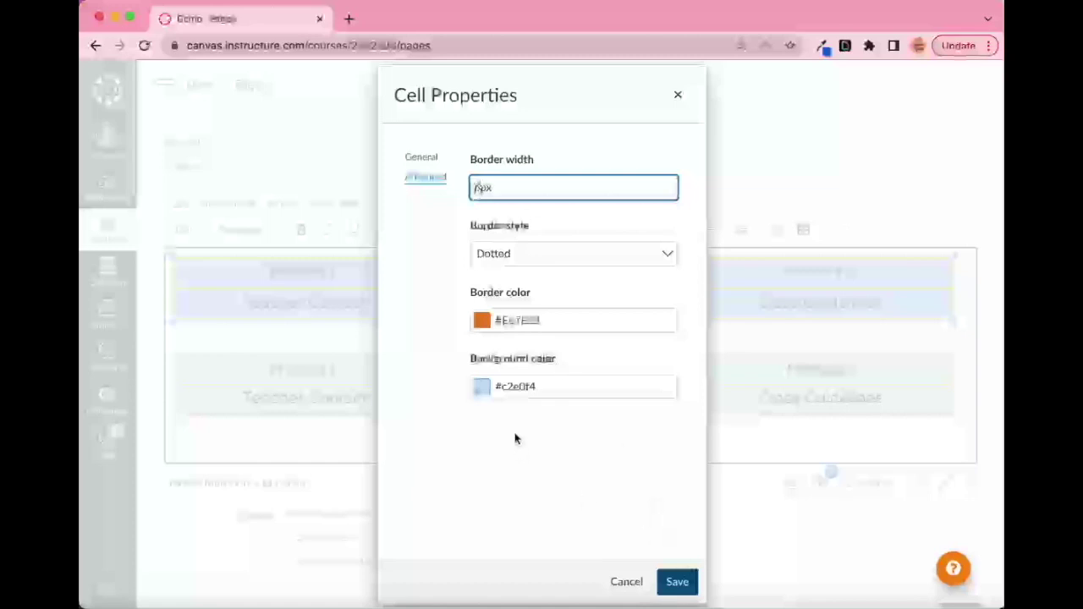
left_click(674, 579)
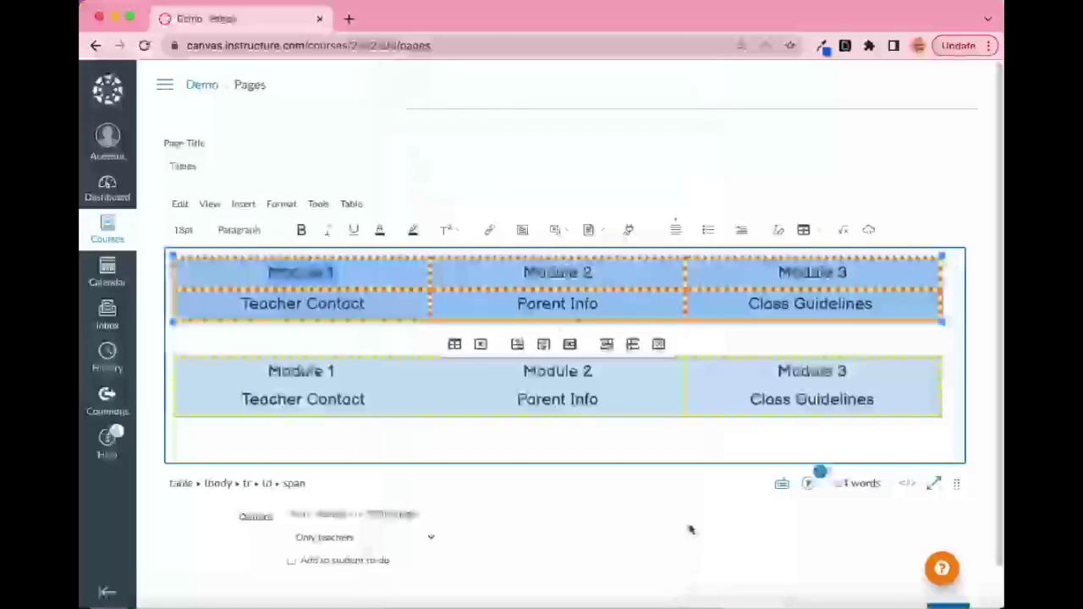
left_click(622, 445)
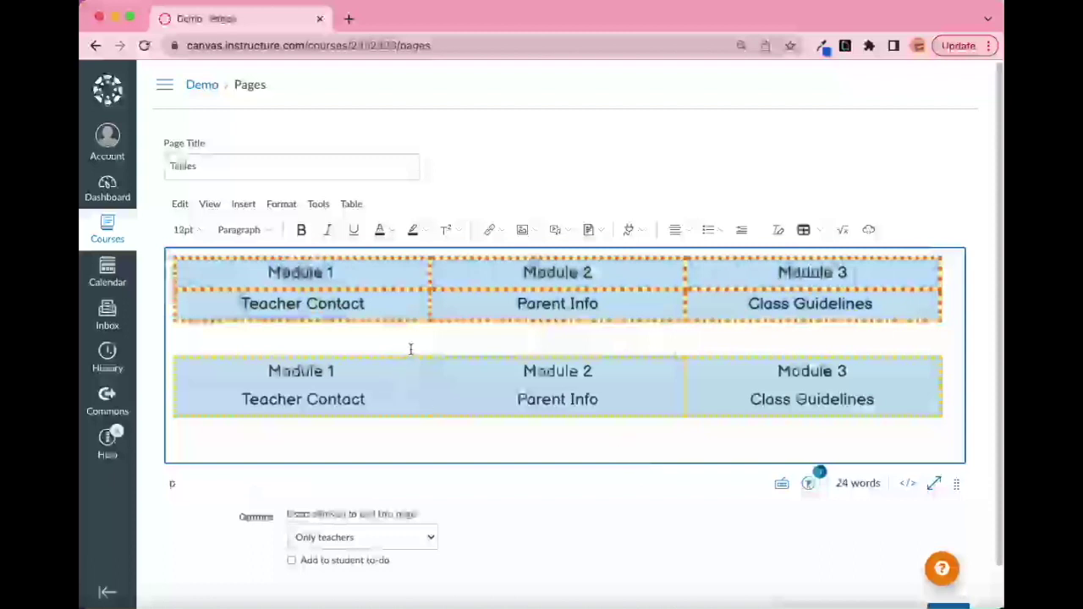
Step: Select the Module 1 heading in the upper table and view the course content it can be linked to
left_click(265, 271)
left_click_drag(265, 272, 342, 267)
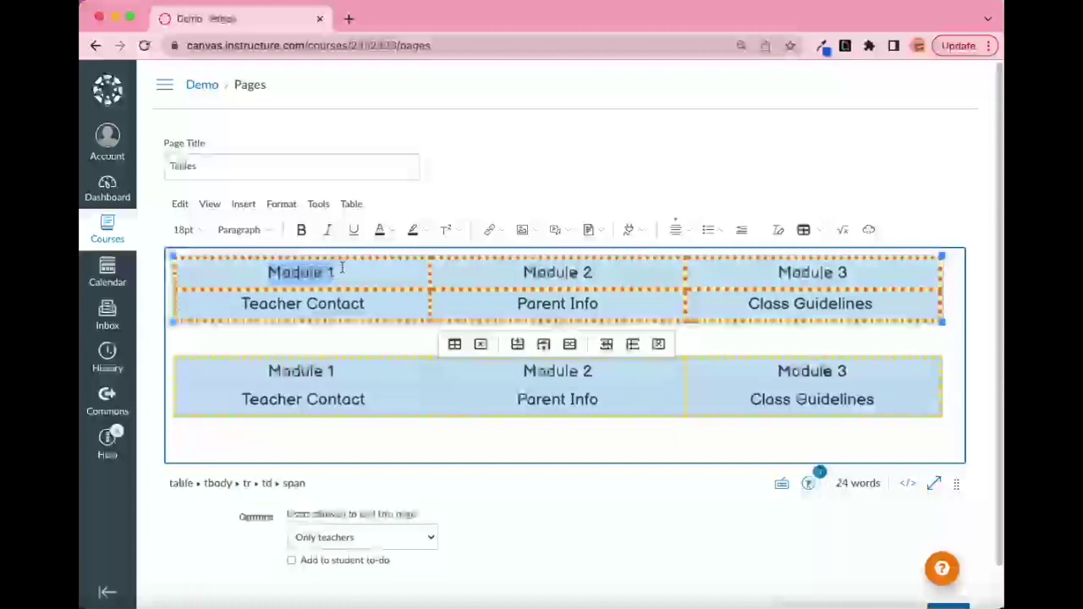
left_click(492, 229)
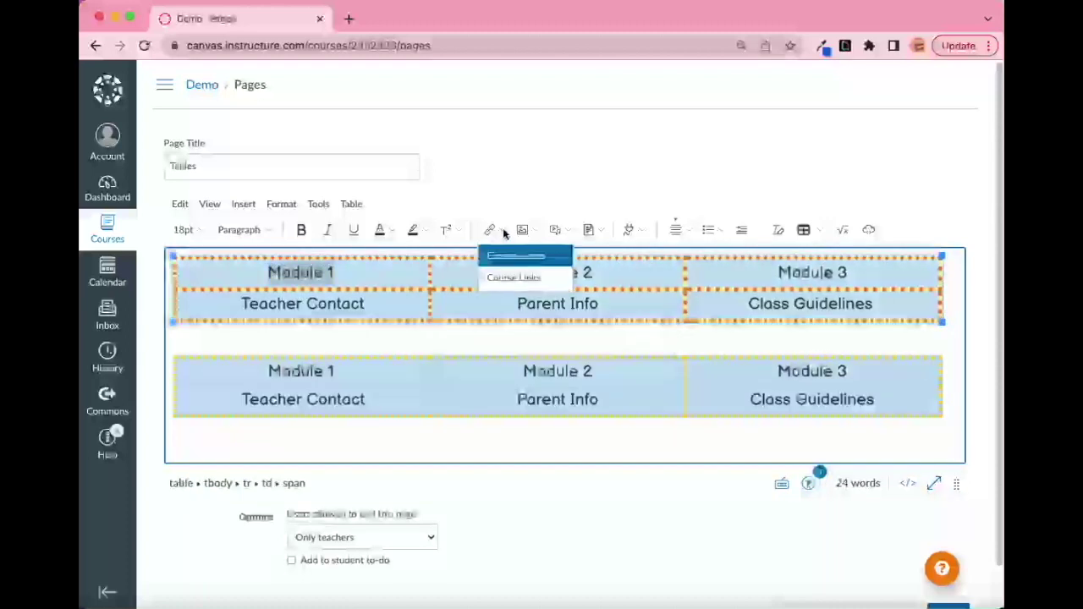
left_click(512, 285)
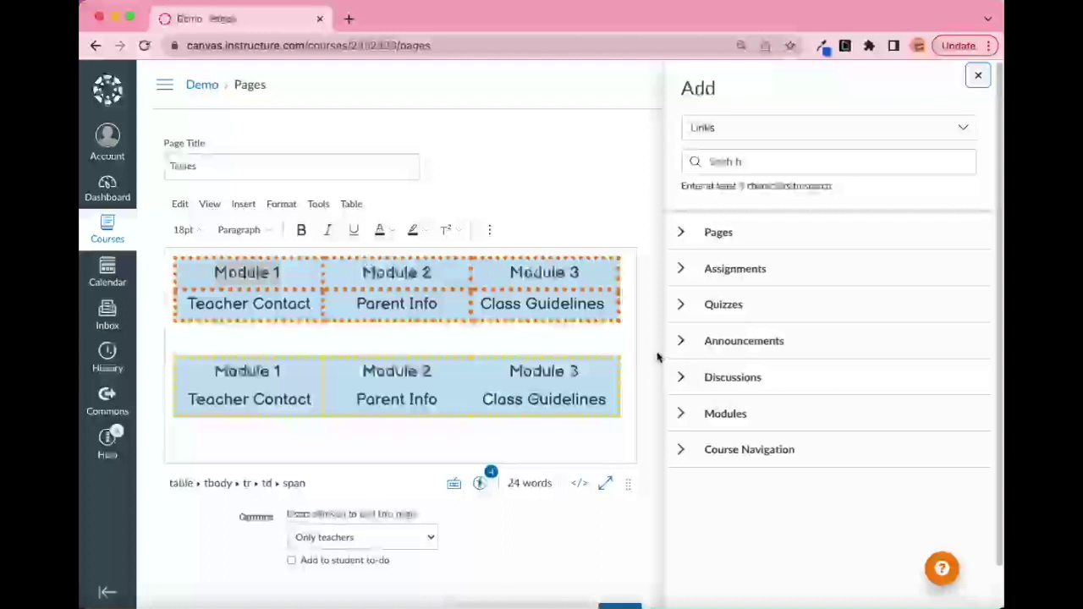
left_click(318, 345)
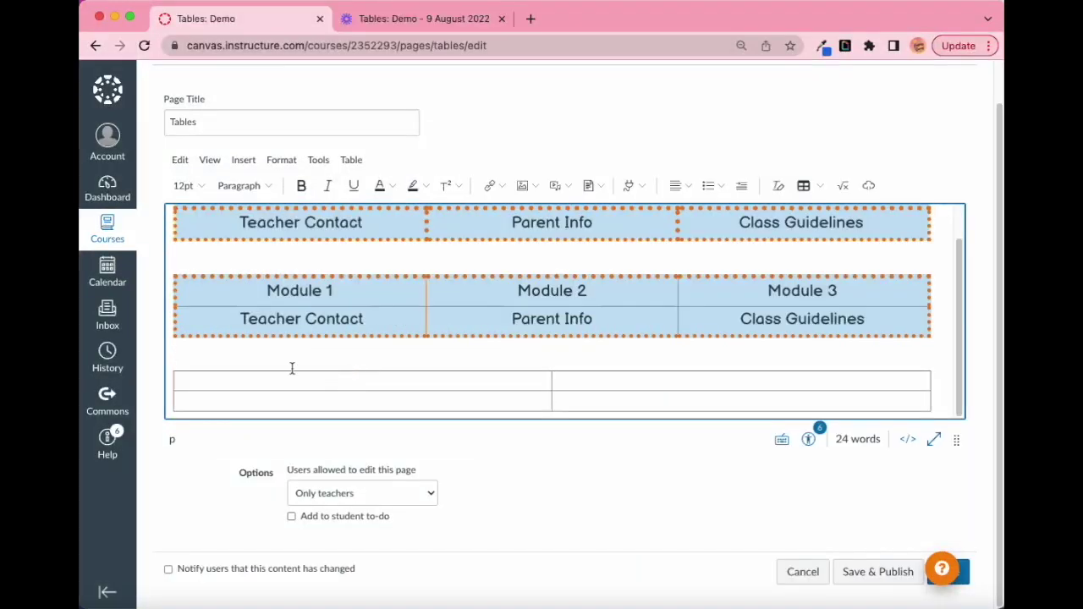
Step: Resize the empty two-column table below the Module tables to about 82% wide and 84 px high
left_click(175, 383)
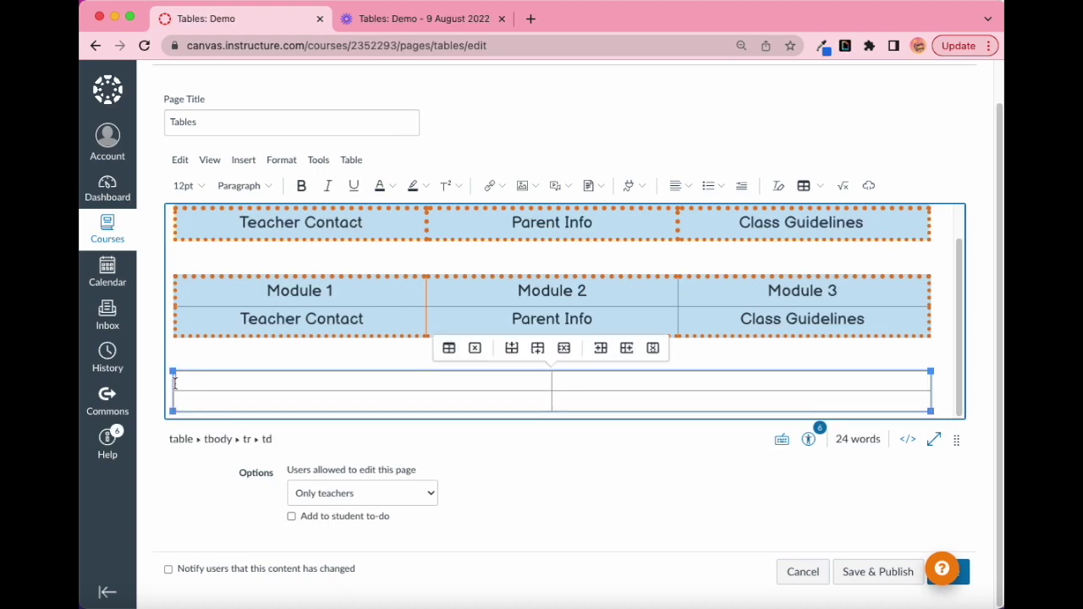
left_click_drag(170, 372, 307, 355)
scroll(470, 391, "down", 1)
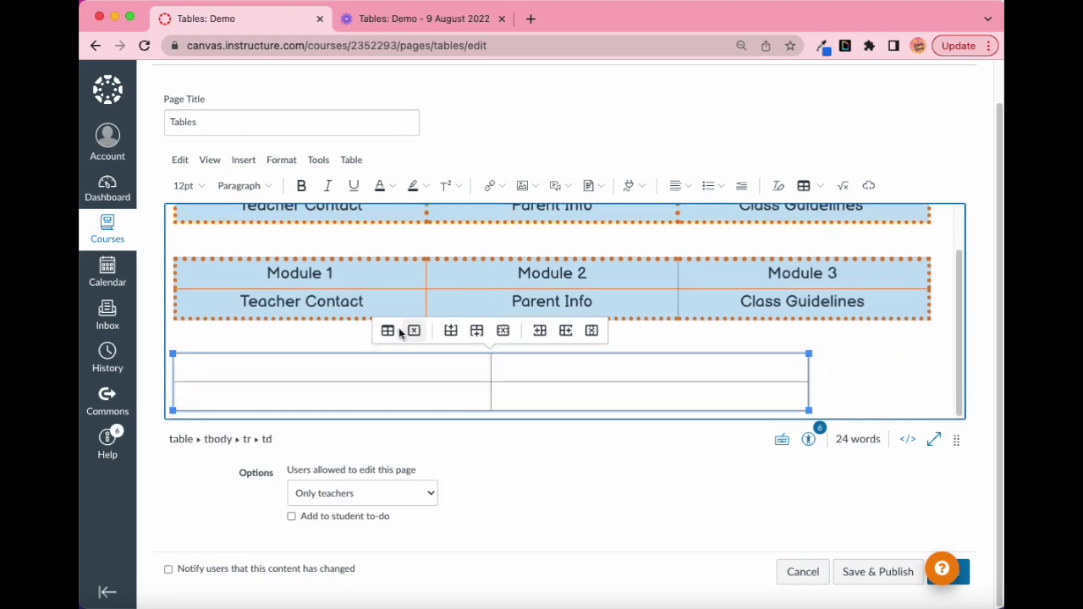
Step: Set the empty table's alignment to Center in its table properties
left_click(387, 331)
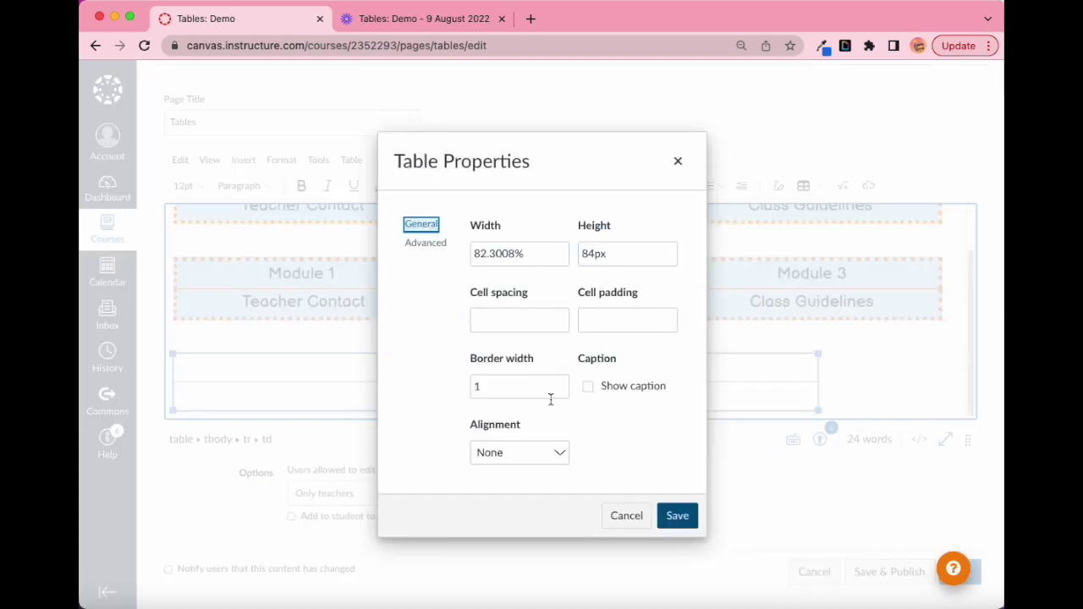
left_click(525, 457)
left_click(514, 521)
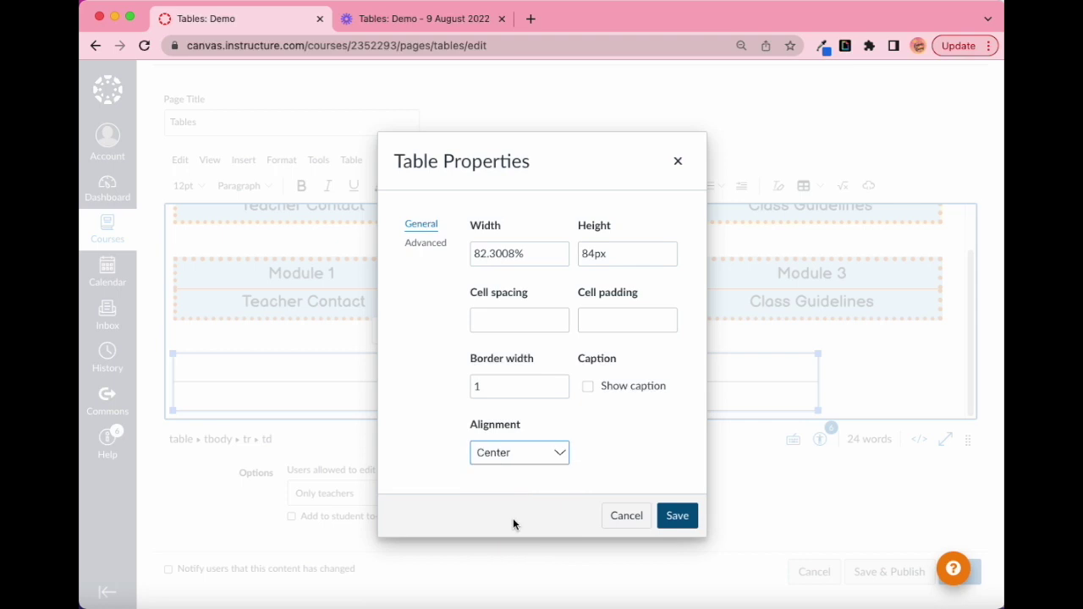
left_click(677, 518)
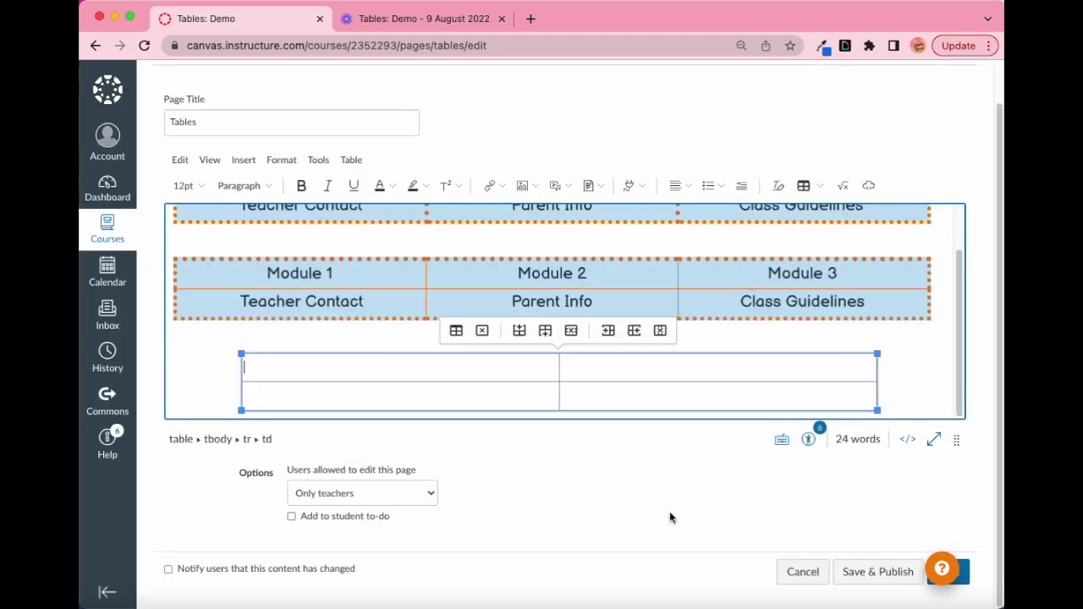
left_click(247, 375)
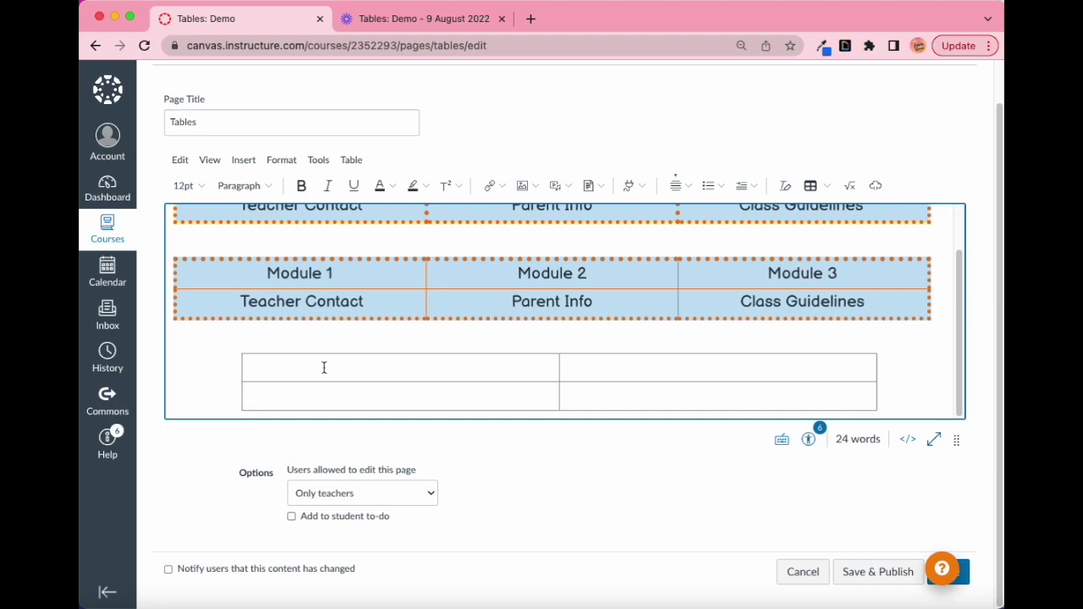
Step: Set all cells of the second Module table to Center horizontal and Top vertical alignment in the cell properties
left_click_drag(894, 303, 316, 279)
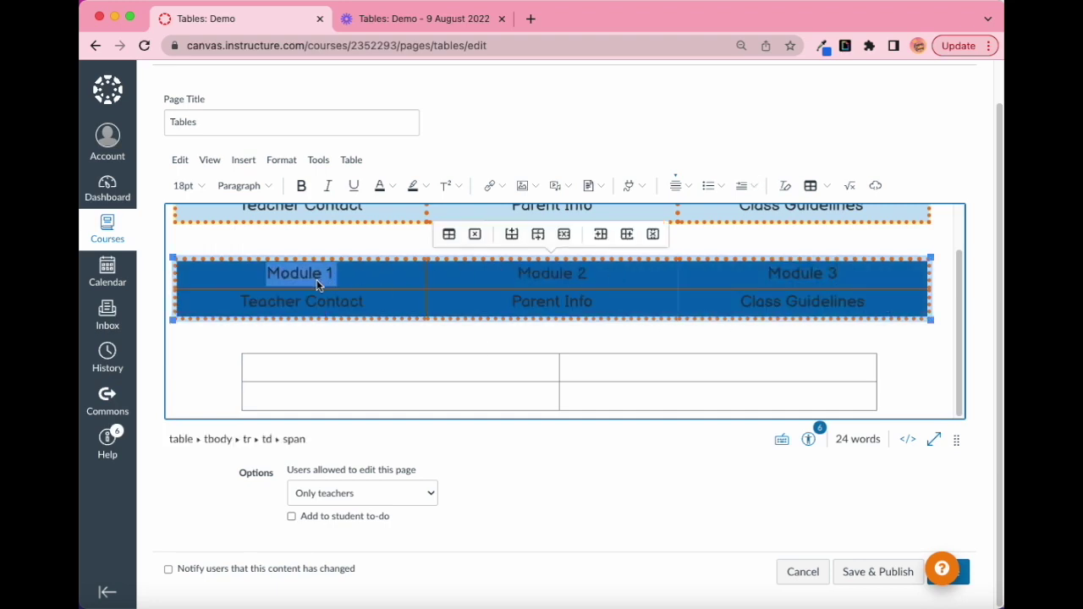
left_click(821, 187)
mouse_move(834, 240)
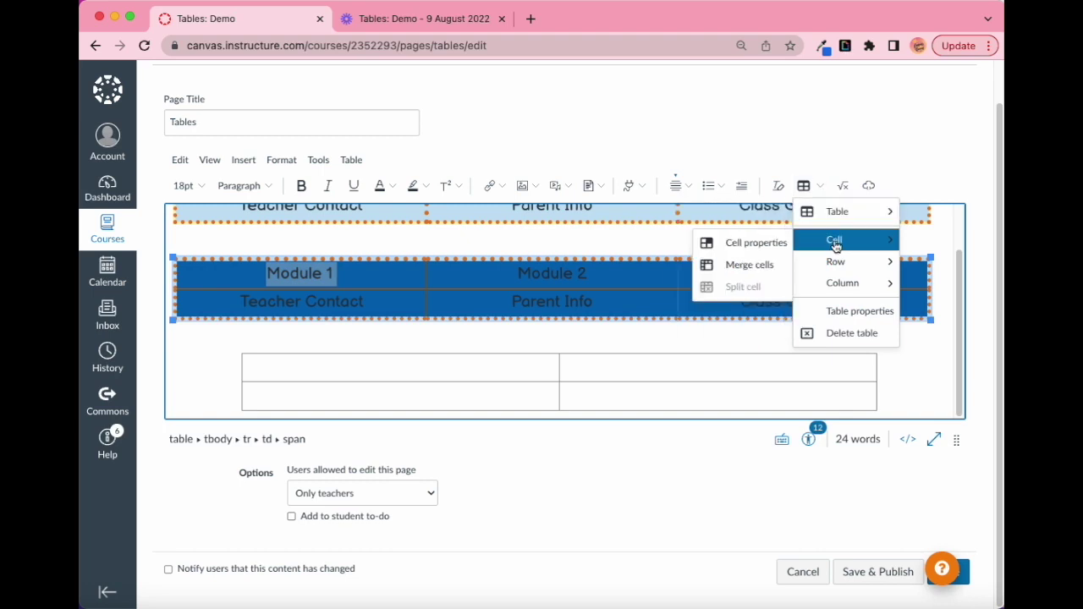
left_click(769, 247)
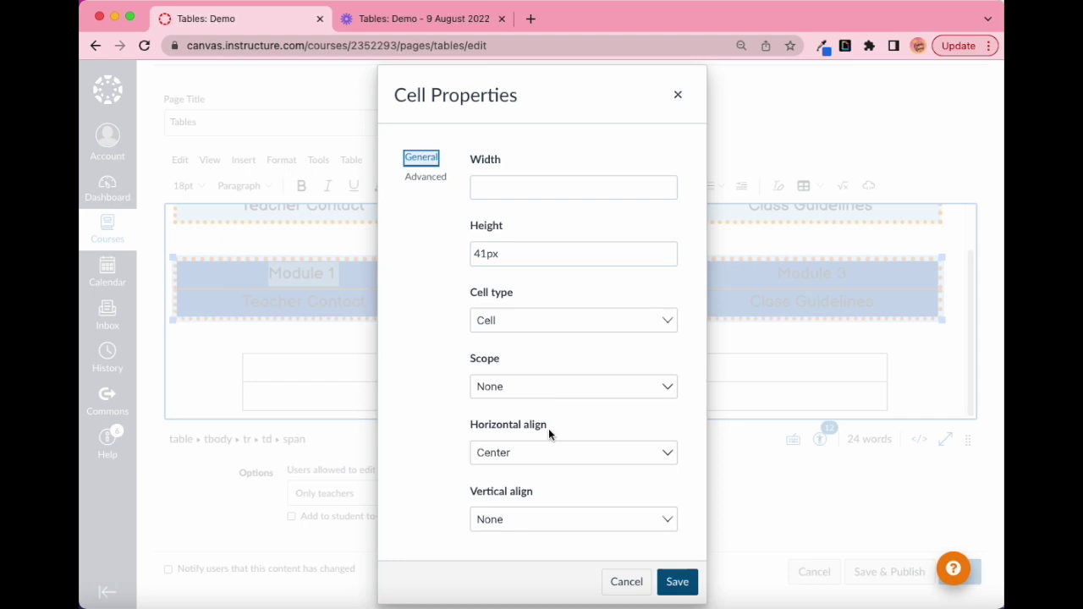
left_click(539, 458)
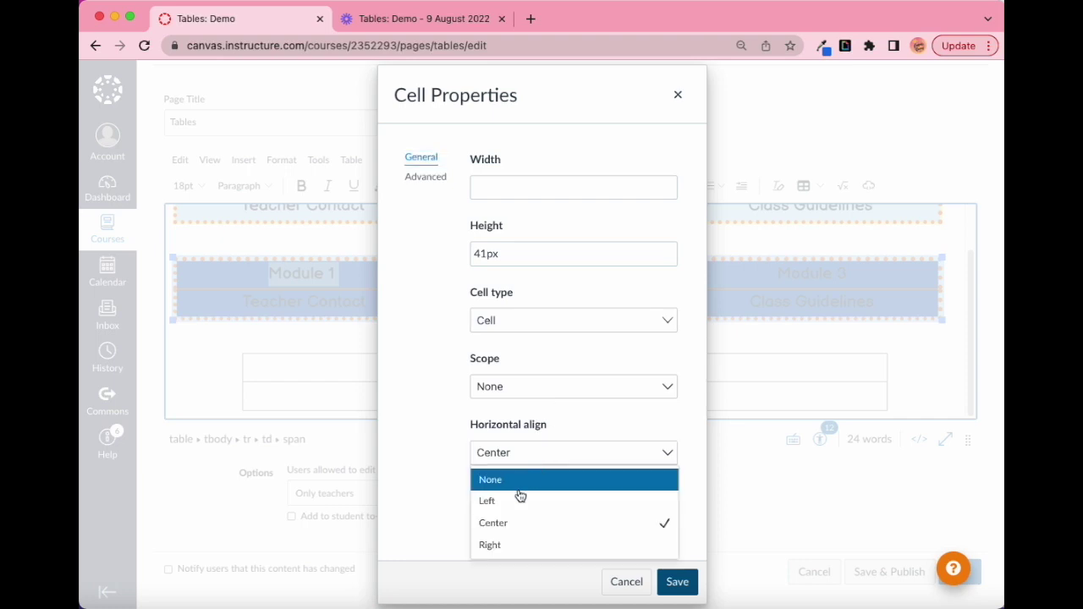
left_click(503, 524)
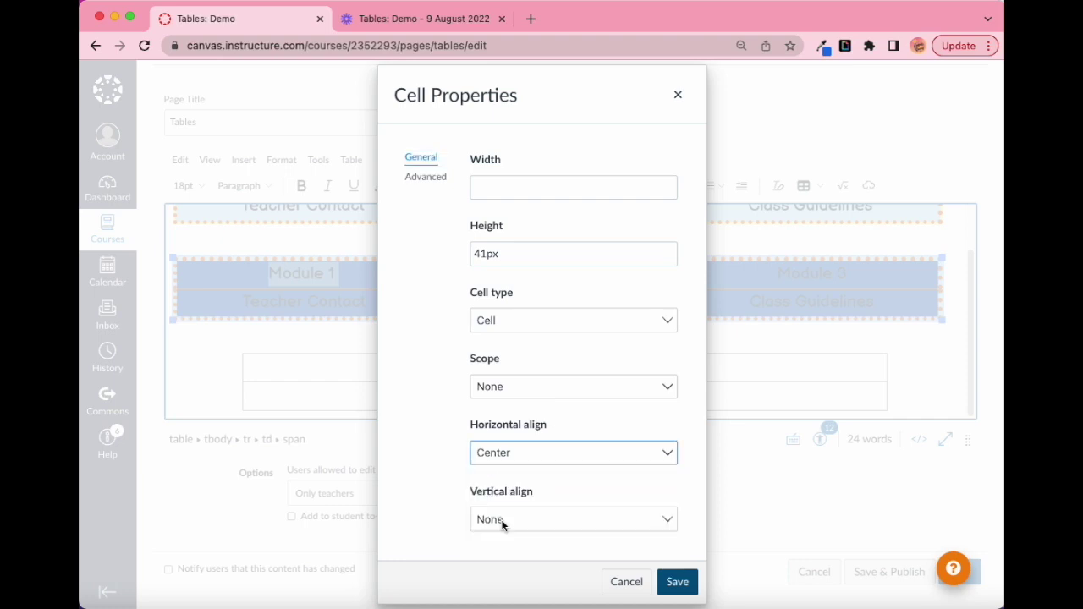
left_click(491, 521)
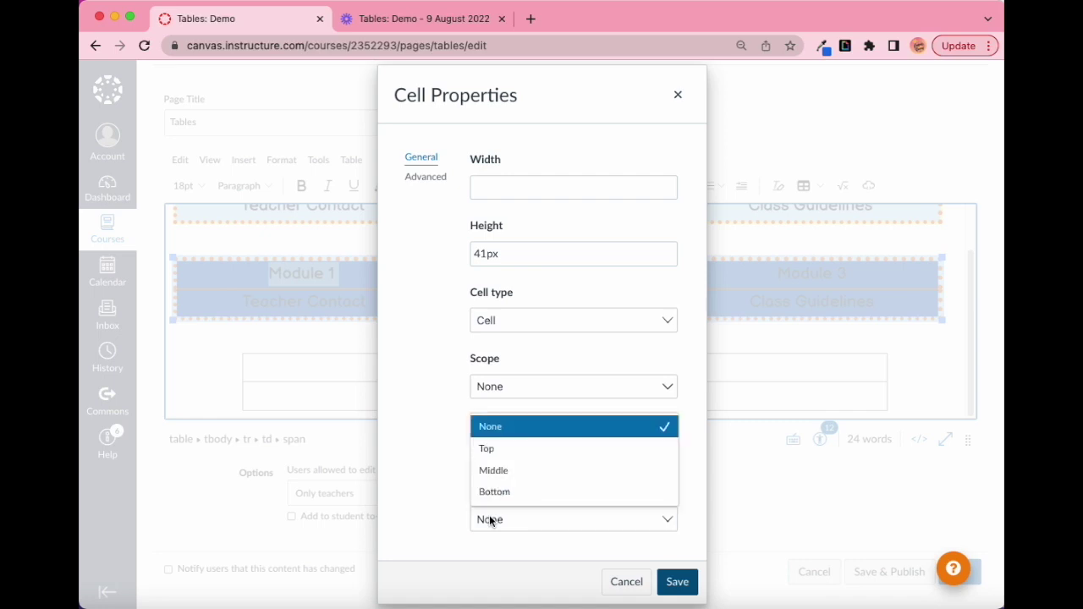
left_click(491, 471)
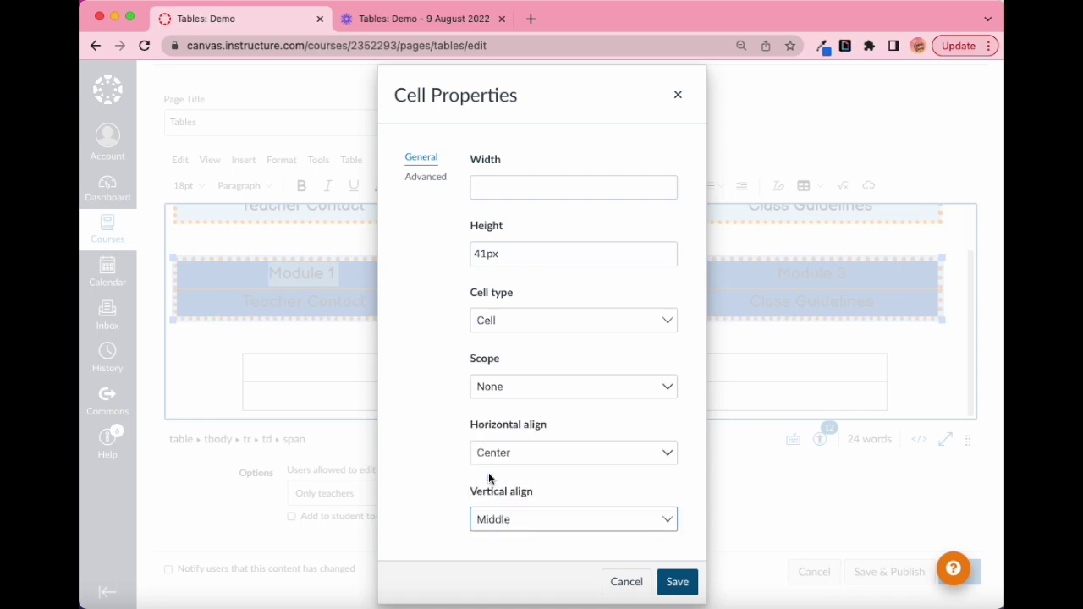
left_click(499, 521)
left_click(505, 453)
left_click(677, 581)
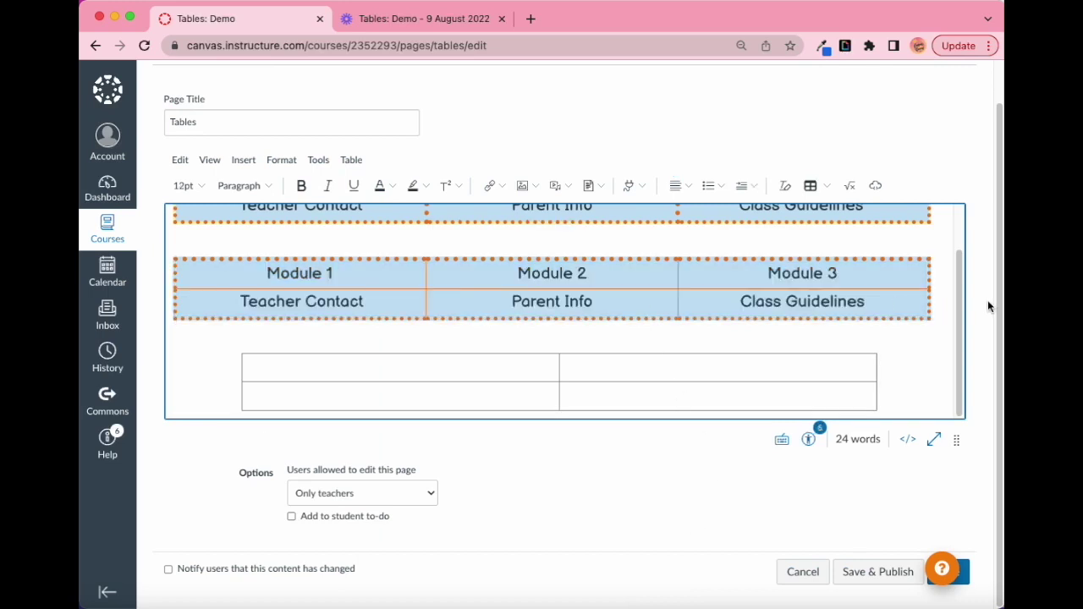
Step: Enlarge the second Module table to about 100% wide and 176 px high
left_click(923, 310)
left_click_drag(932, 320, 947, 381)
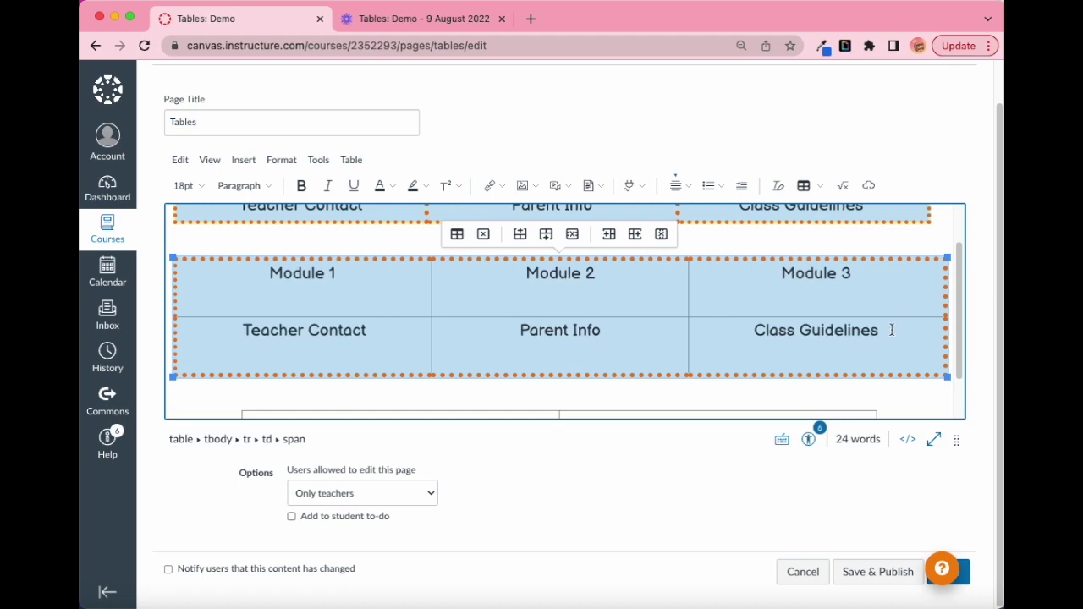
Step: Set the vertical alignment of all cells in the second Module table to Bottom in the cell properties
left_click_drag(903, 330, 383, 305)
left_click(457, 234)
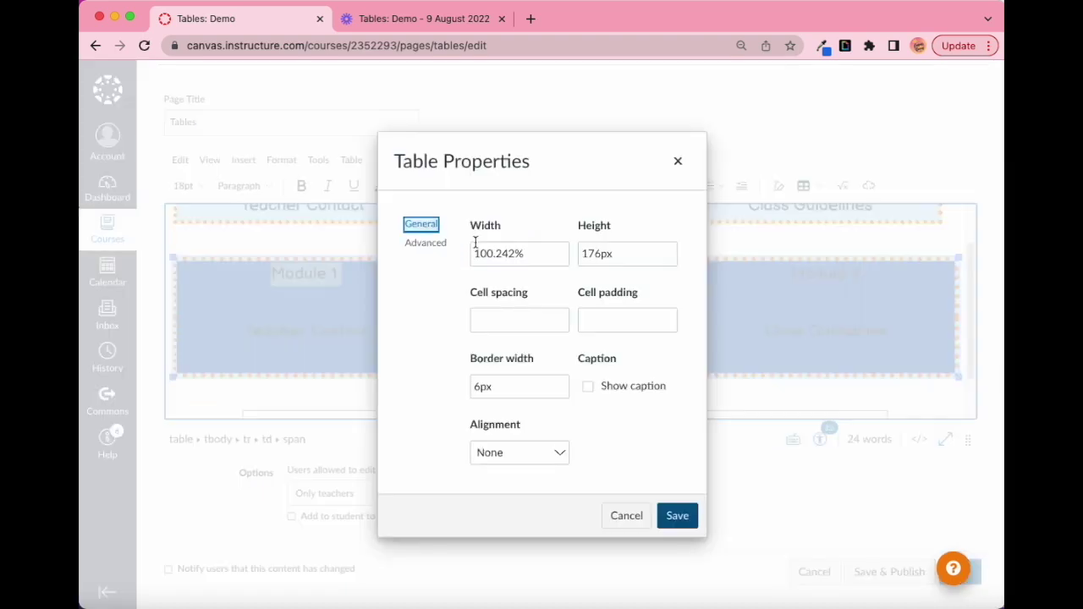
left_click(678, 162)
left_click(804, 185)
mouse_move(828, 244)
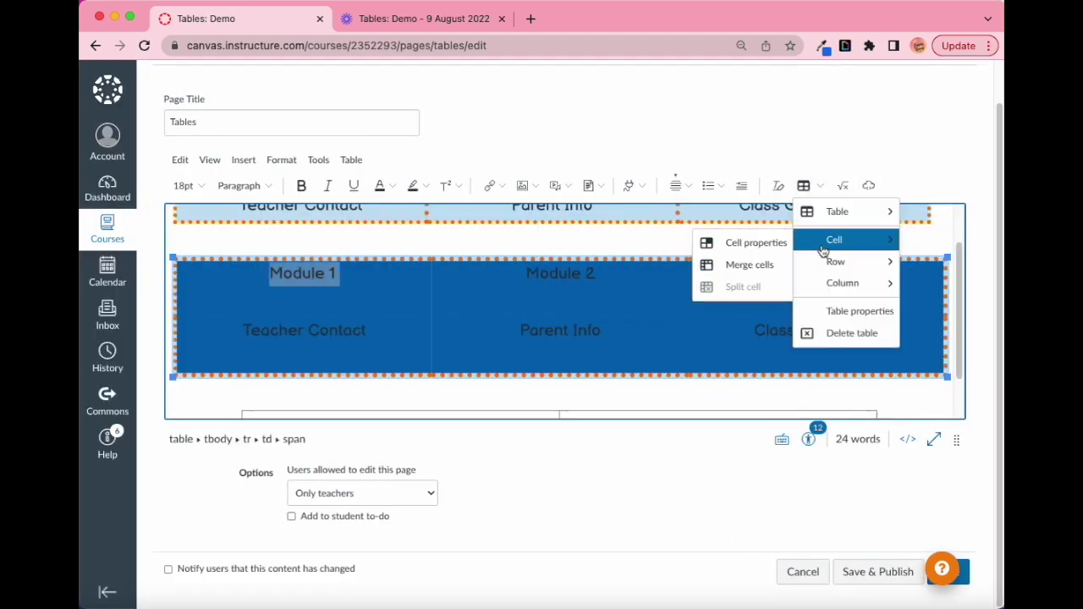
left_click(748, 245)
left_click(524, 520)
left_click(528, 494)
left_click(673, 582)
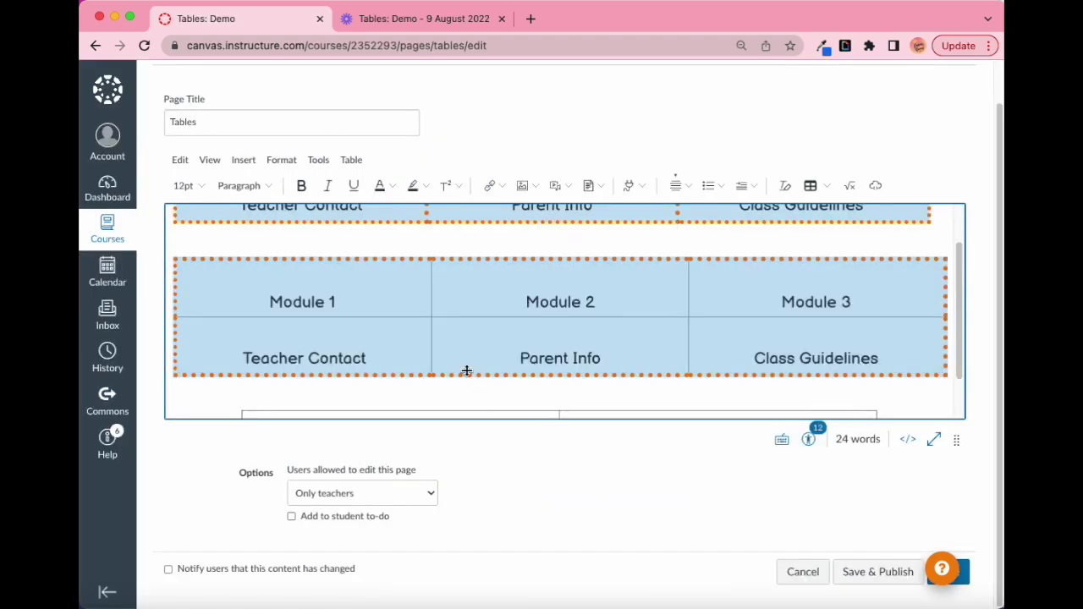
Step: Set the vertical alignment of all cells in the second Module table to Middle in the cell properties
scroll(643, 356, "down", 1)
left_click_drag(889, 307, 270, 245)
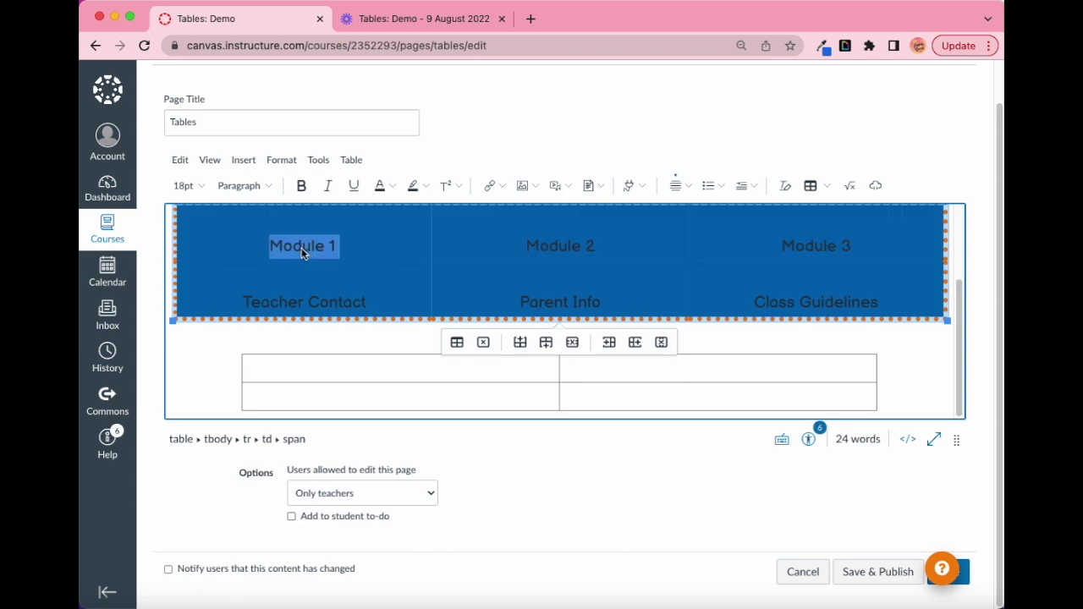
left_click(821, 186)
mouse_move(808, 240)
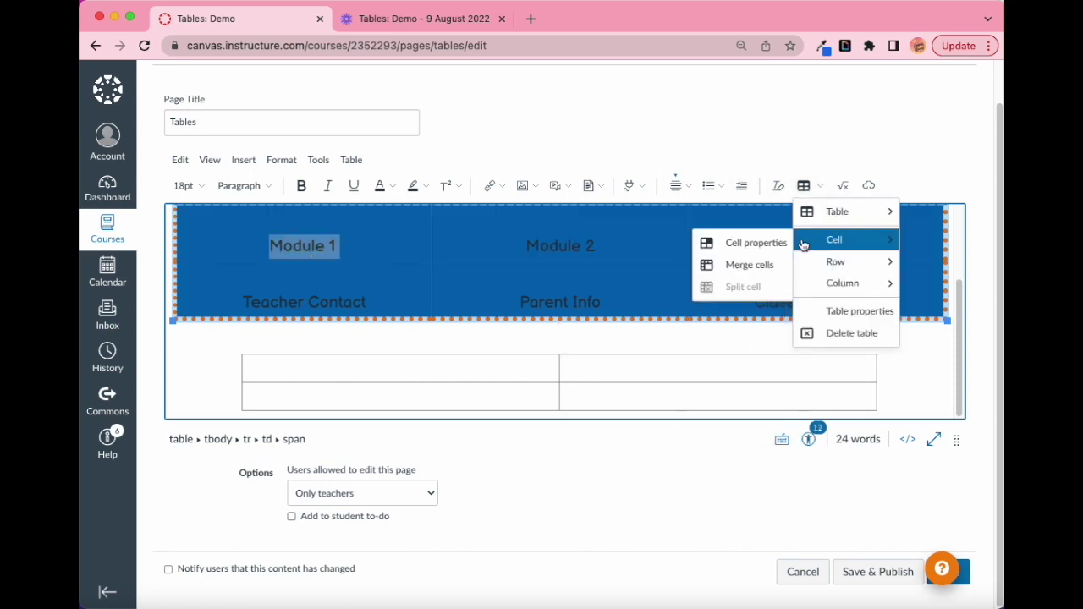
left_click(744, 244)
left_click(522, 519)
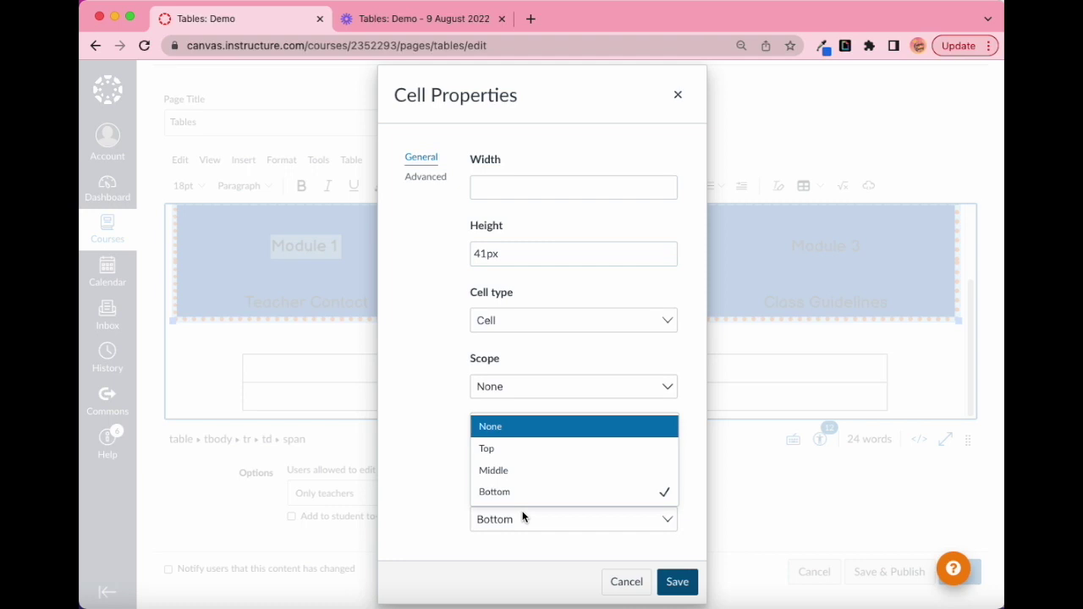
left_click(513, 471)
left_click(675, 583)
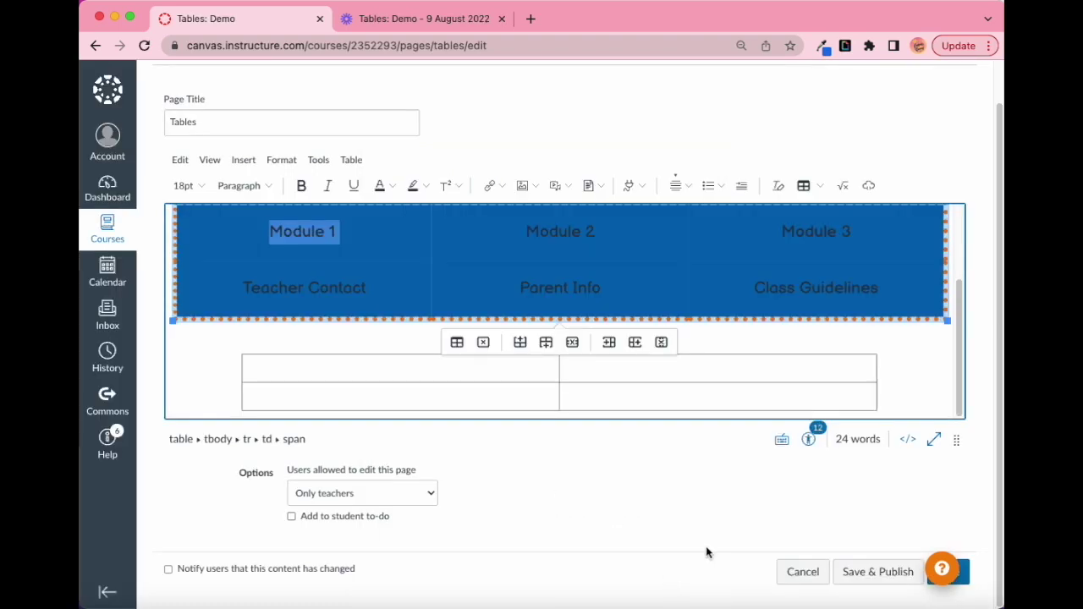
left_click(919, 382)
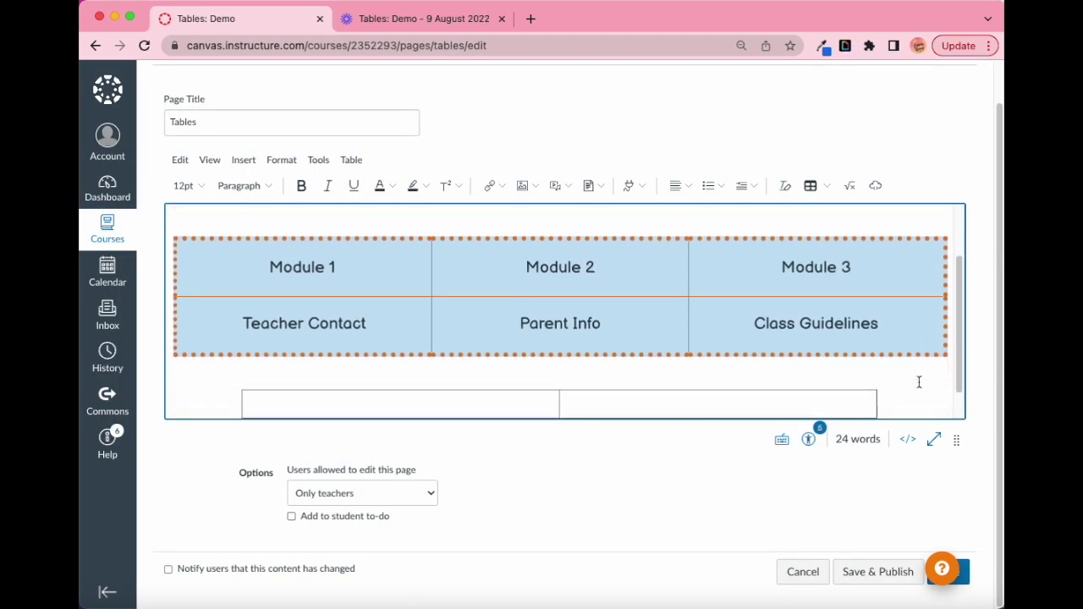
Step: Insert the course images Science.png and Reading.png into the first row of the empty two-column table
scroll(919, 382, "up", 1)
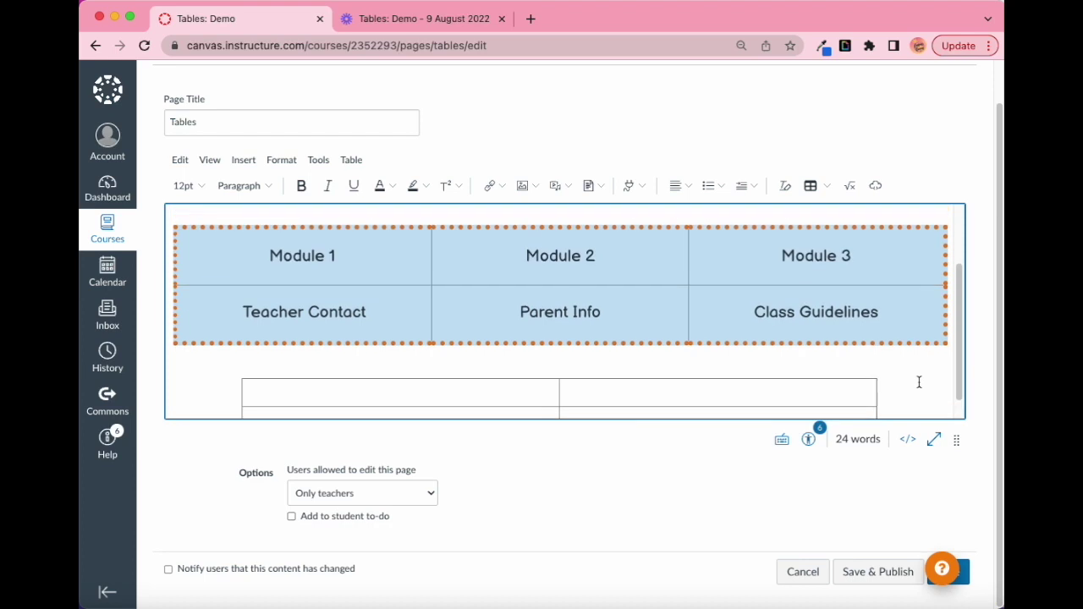
scroll(919, 382, "down", 1)
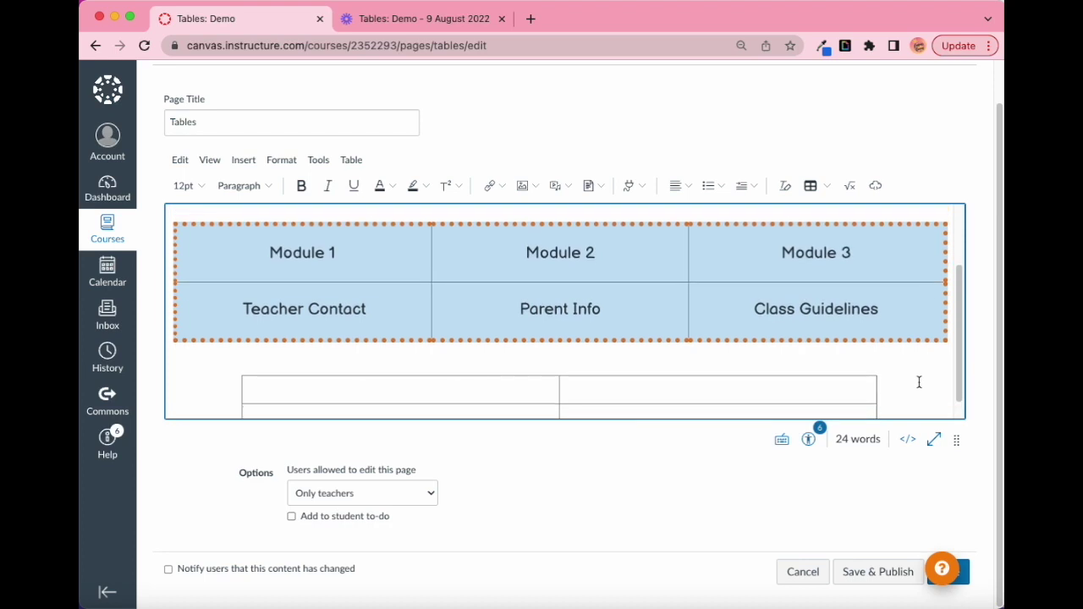
scroll(919, 382, "down", 1)
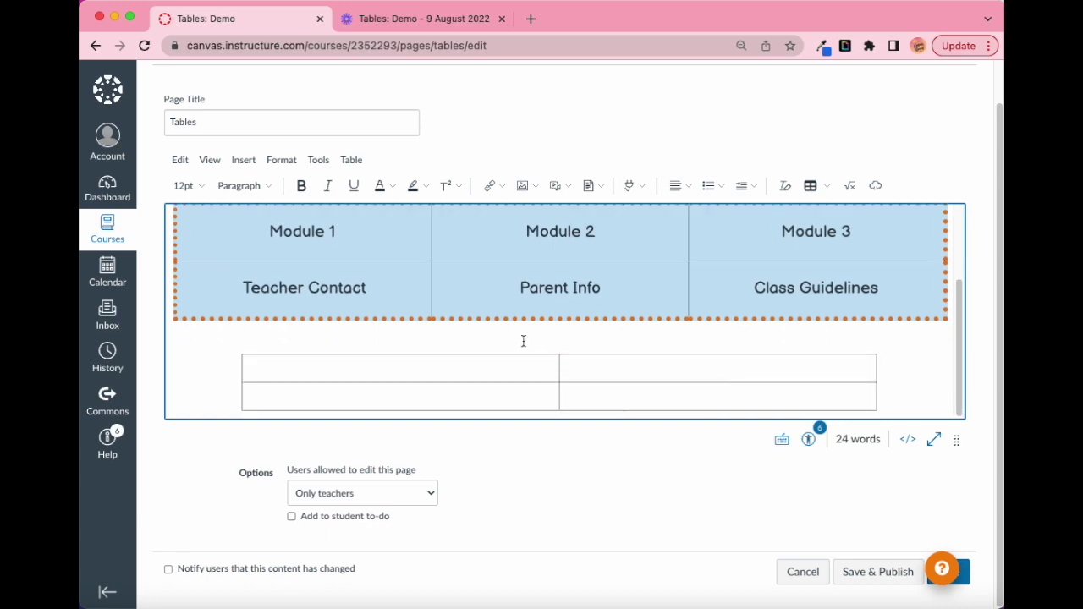
left_click(474, 366)
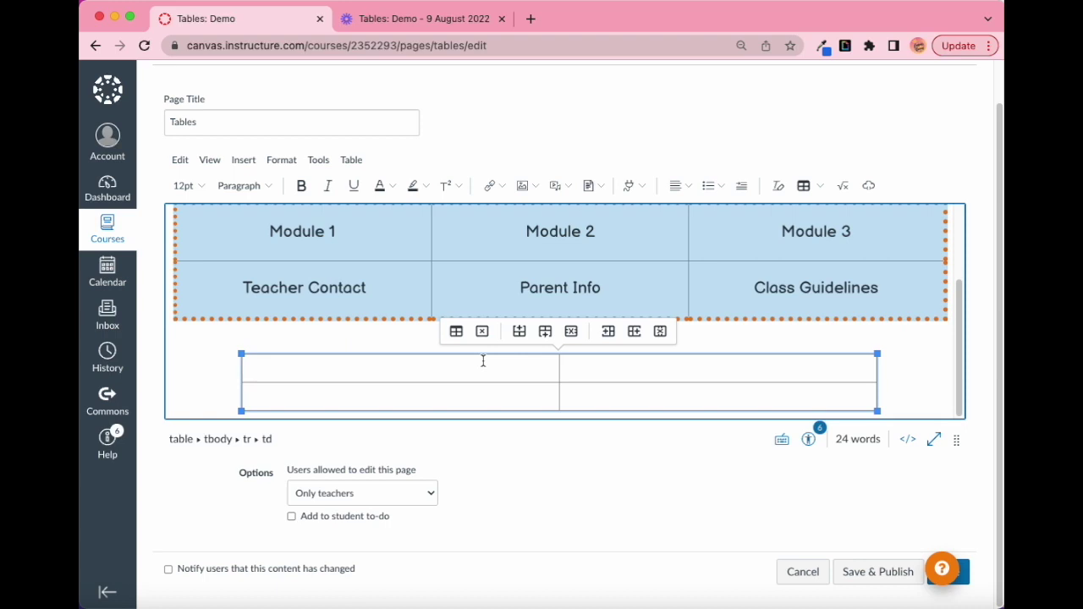
left_click(537, 185)
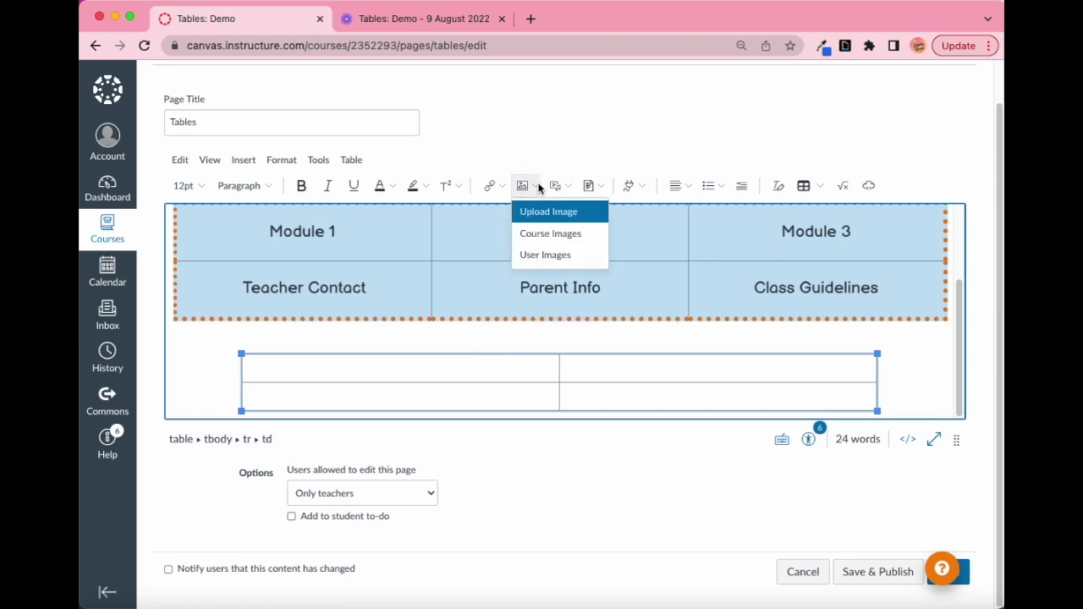
left_click(543, 236)
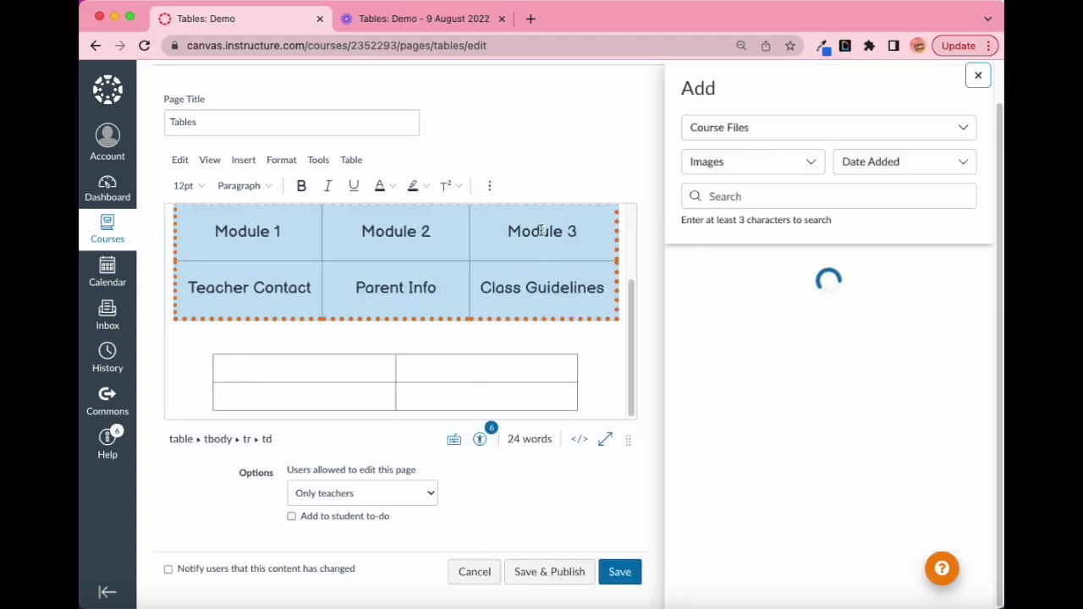
left_click(302, 365)
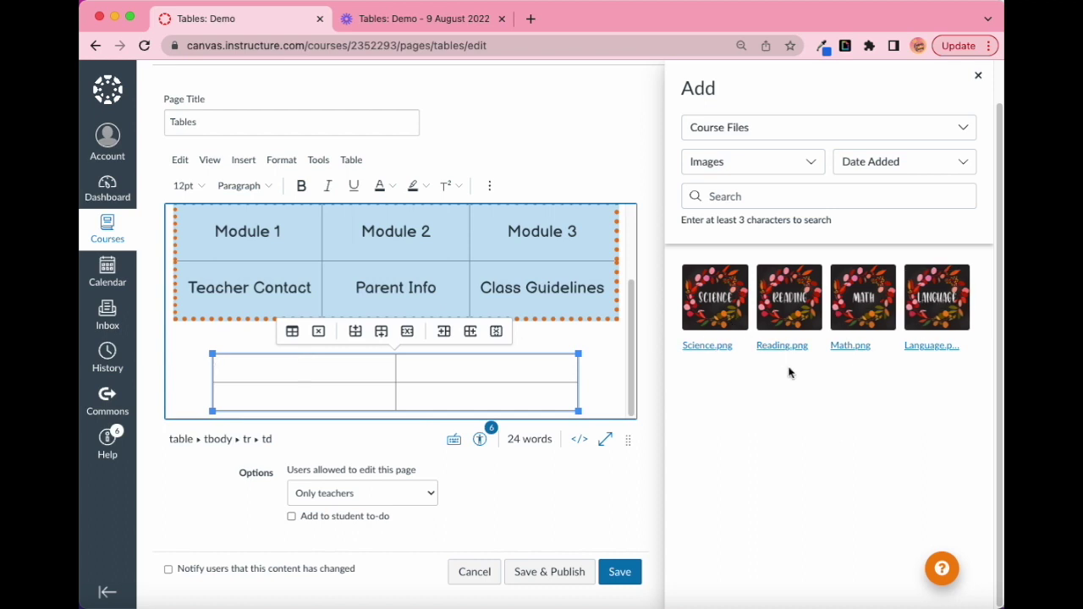
left_click(724, 313)
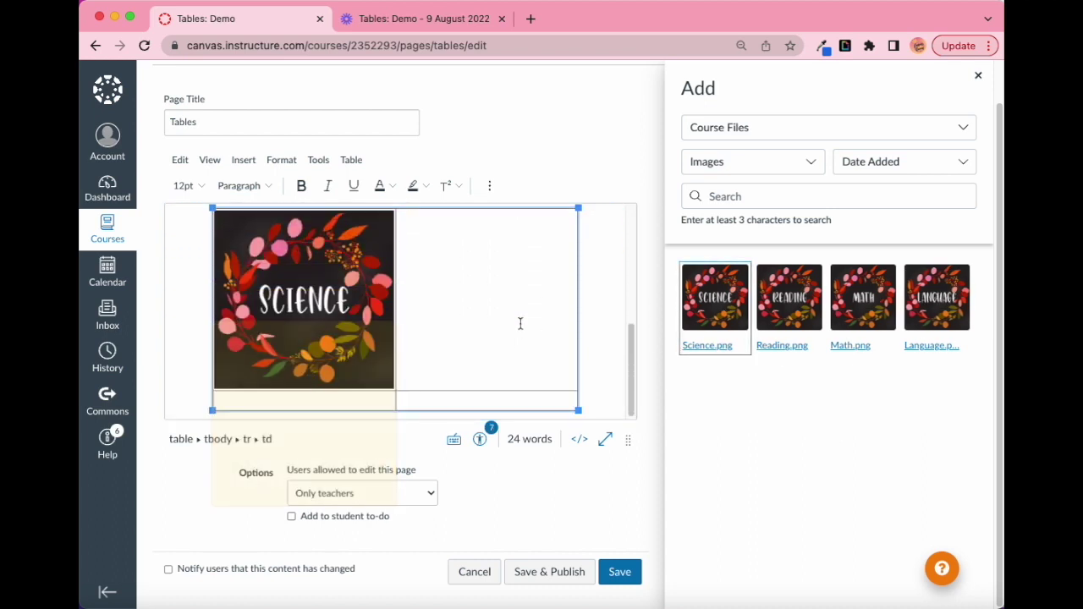
left_click(808, 296)
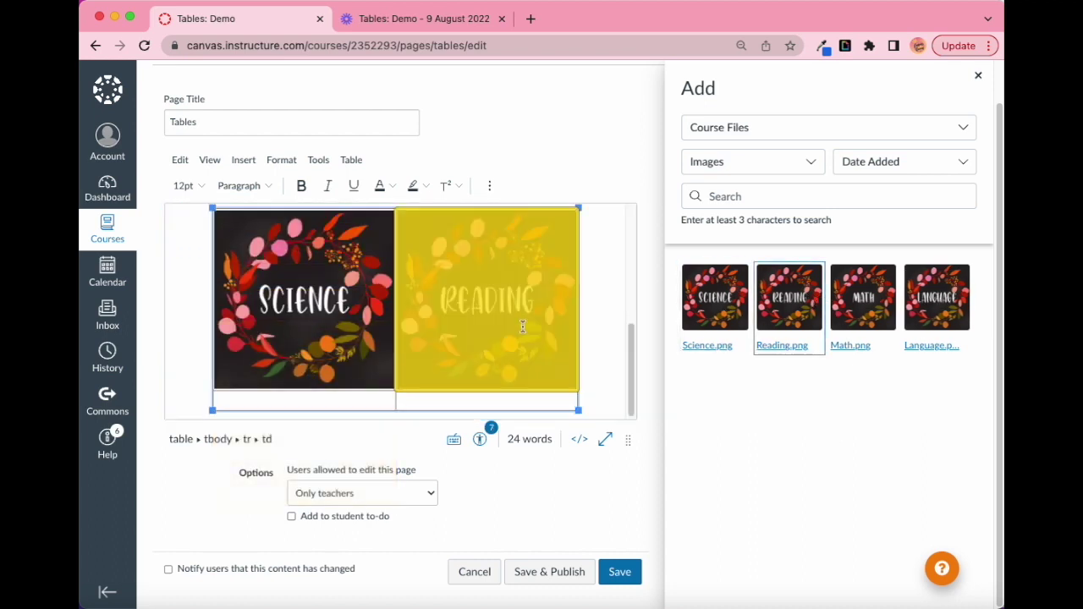
Step: Insert the course images Math.png and Language into the second row of the image table and close the image picker
left_click(349, 399)
left_click(863, 292)
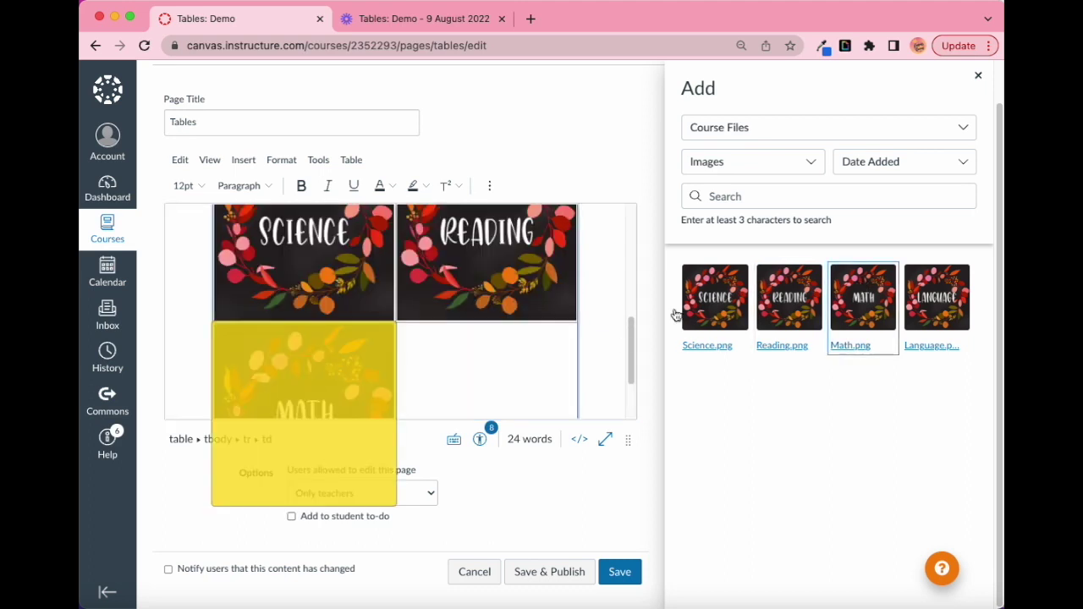
left_click(440, 374)
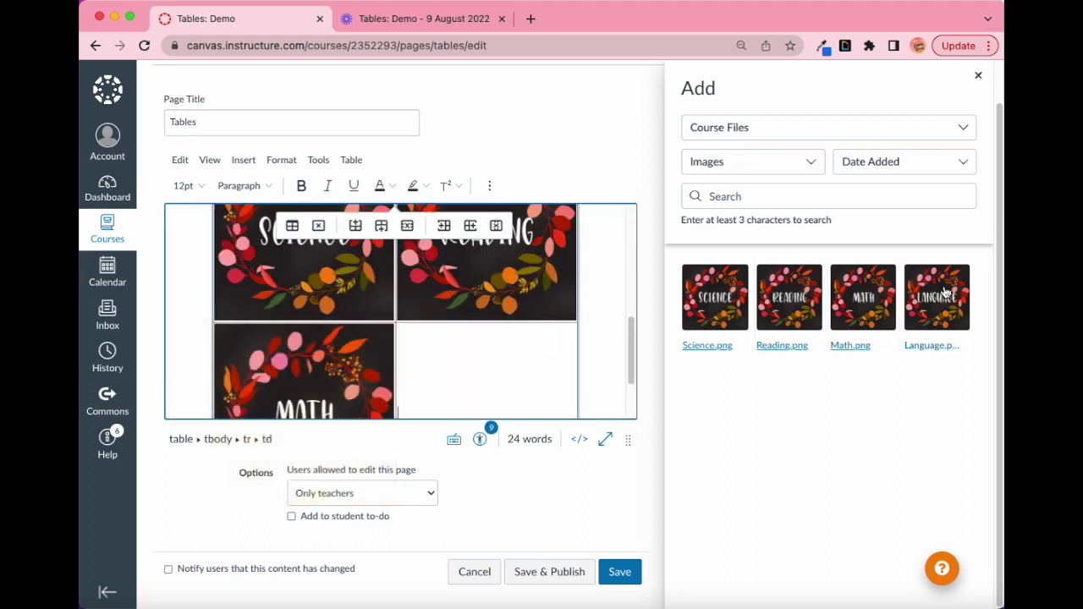
left_click(945, 292)
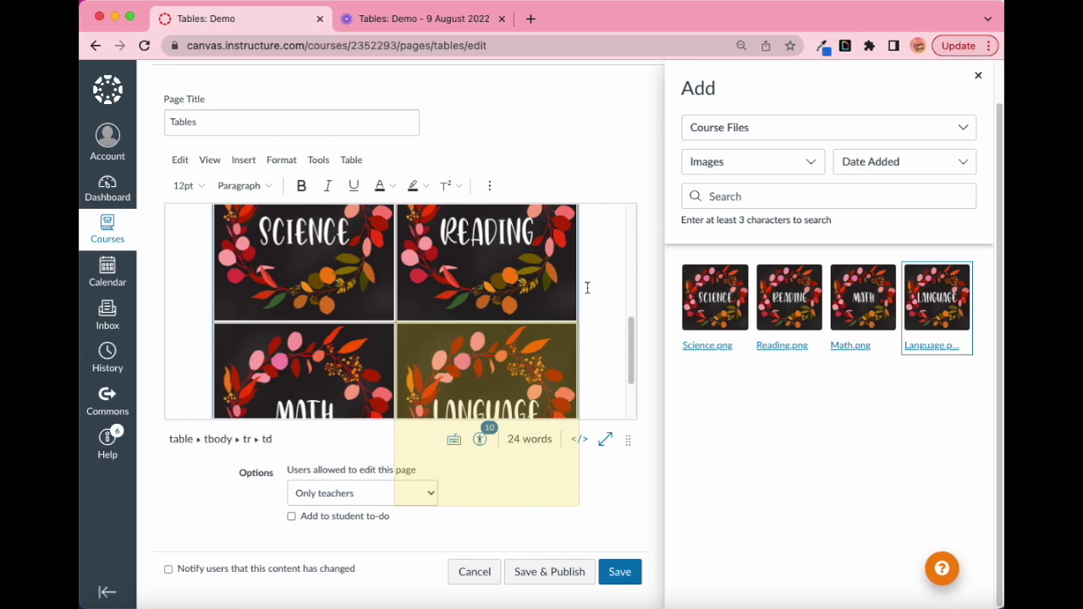
left_click(977, 76)
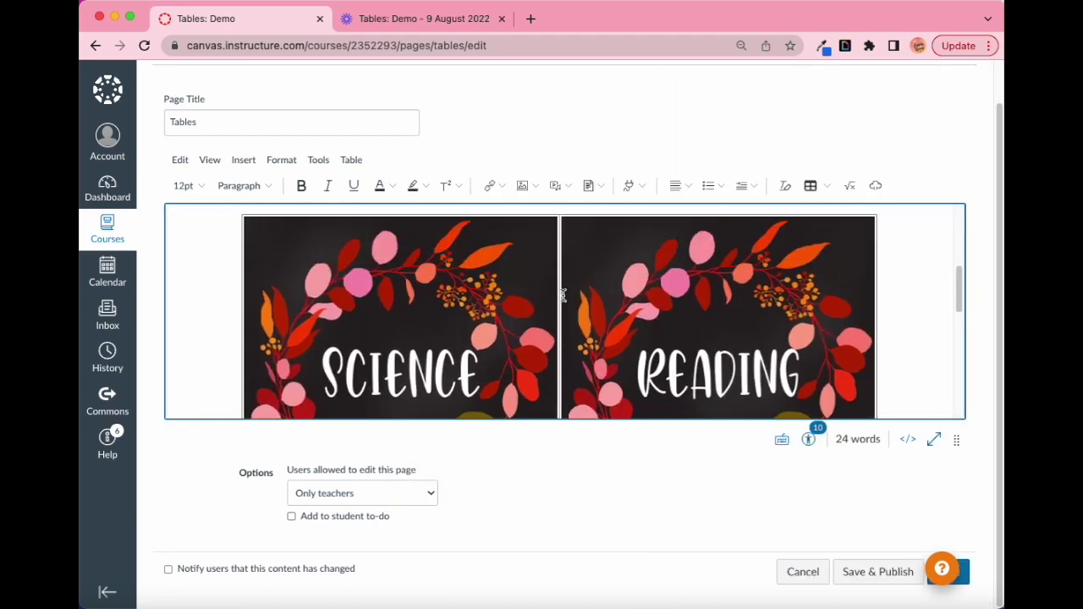
Step: Expand the page editor to full screen
scroll(916, 334, "down", 5)
scroll(917, 333, "up", 4)
scroll(917, 333, "down", 1)
left_click(935, 440)
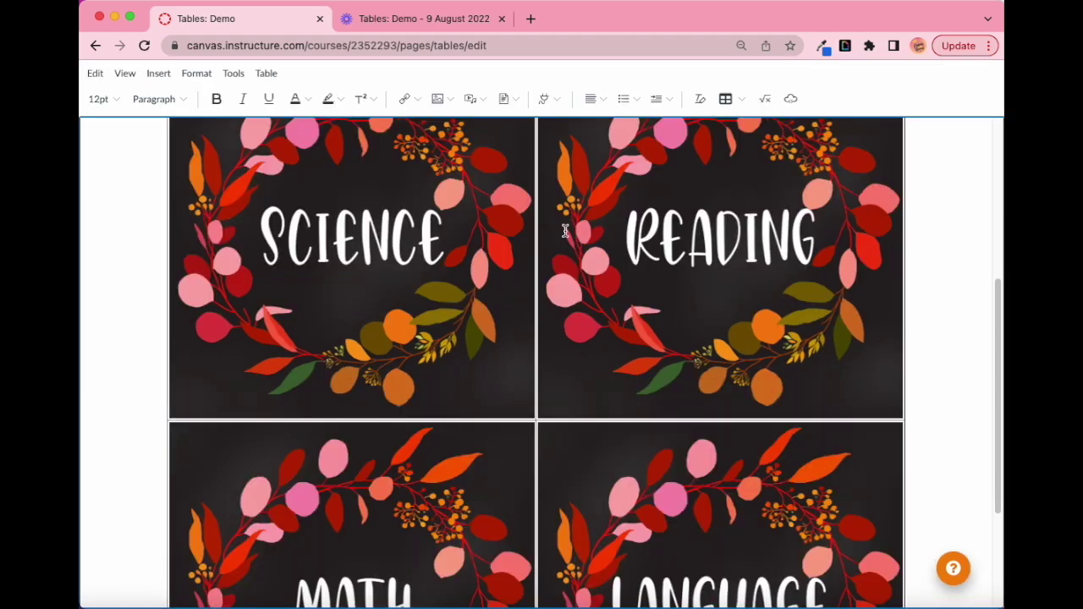
Step: Set the border width of the image table to 10px in its table properties
scroll(885, 242, "up", 2)
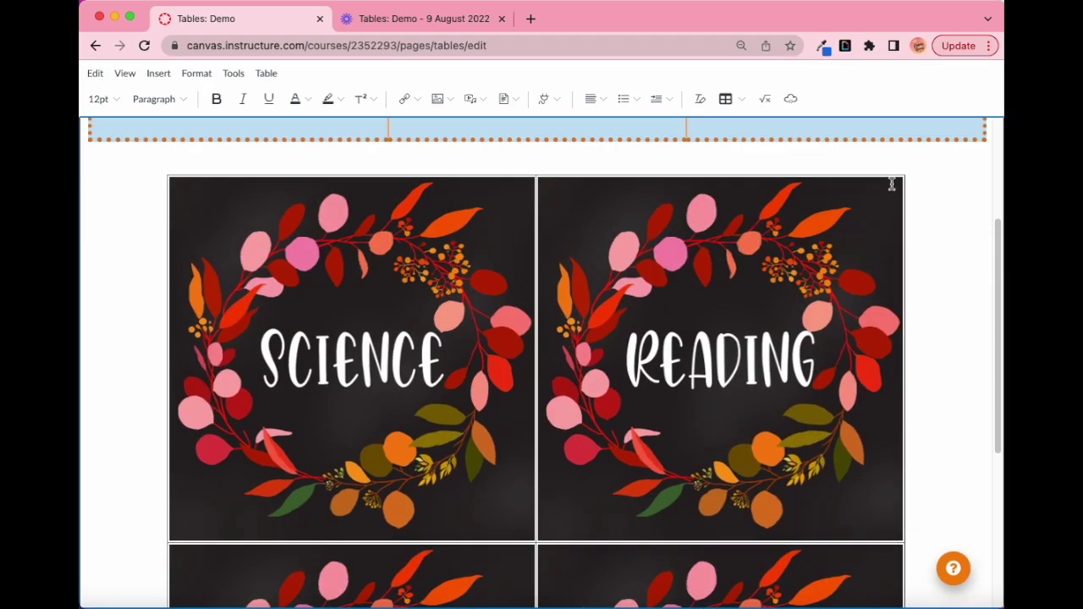
left_click(703, 180)
left_click(522, 183)
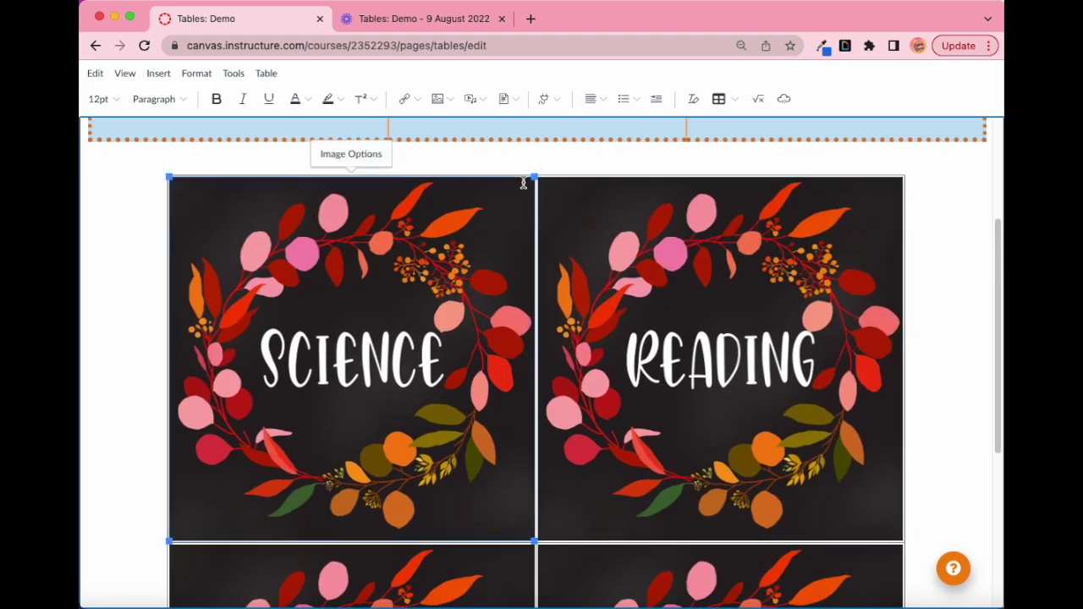
left_click(523, 183)
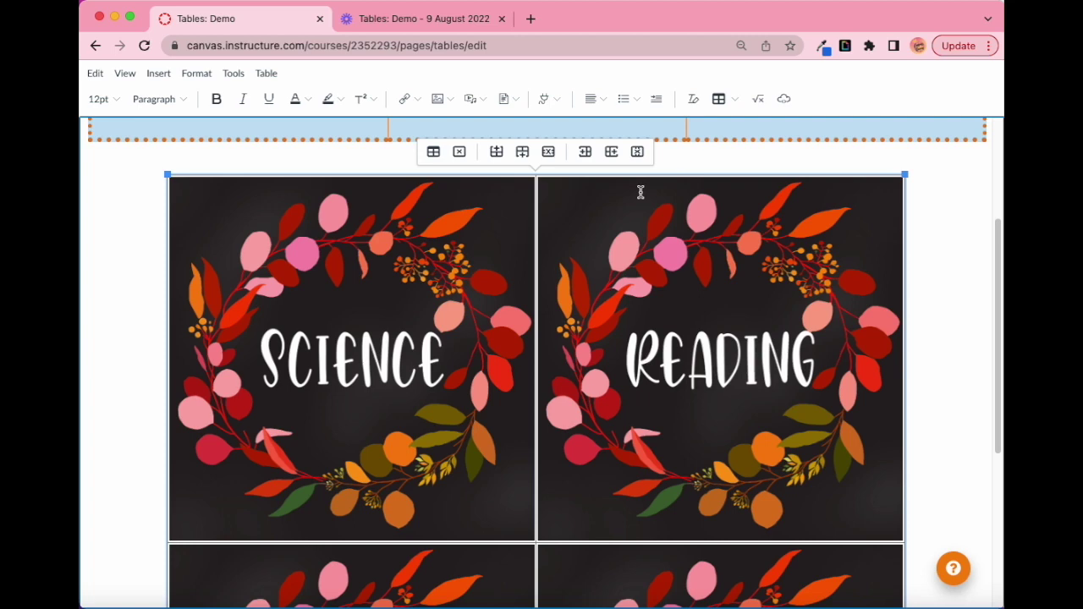
left_click(437, 147)
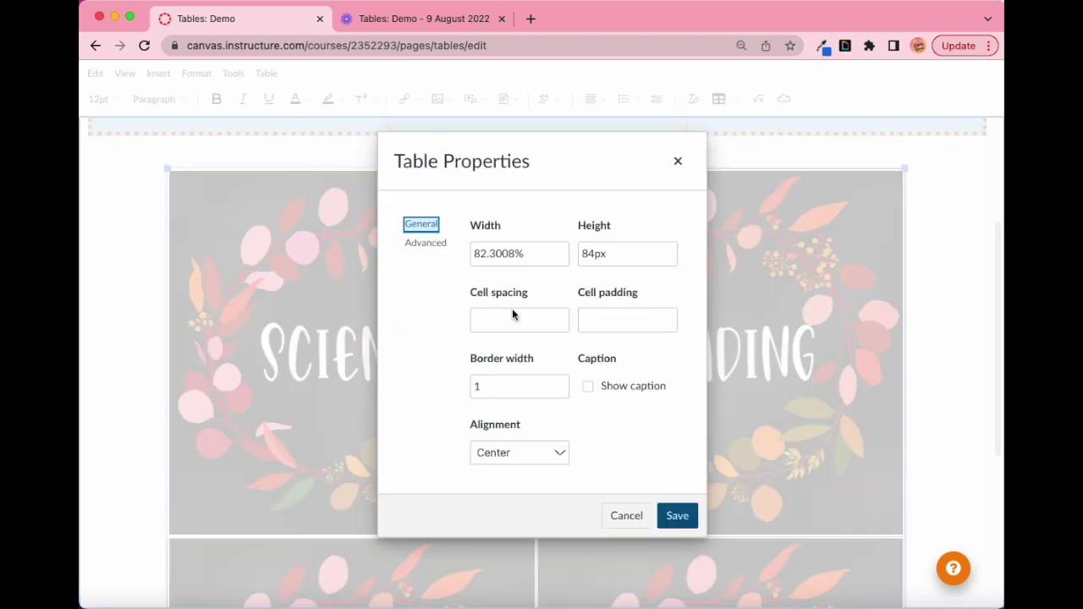
double_click(508, 387)
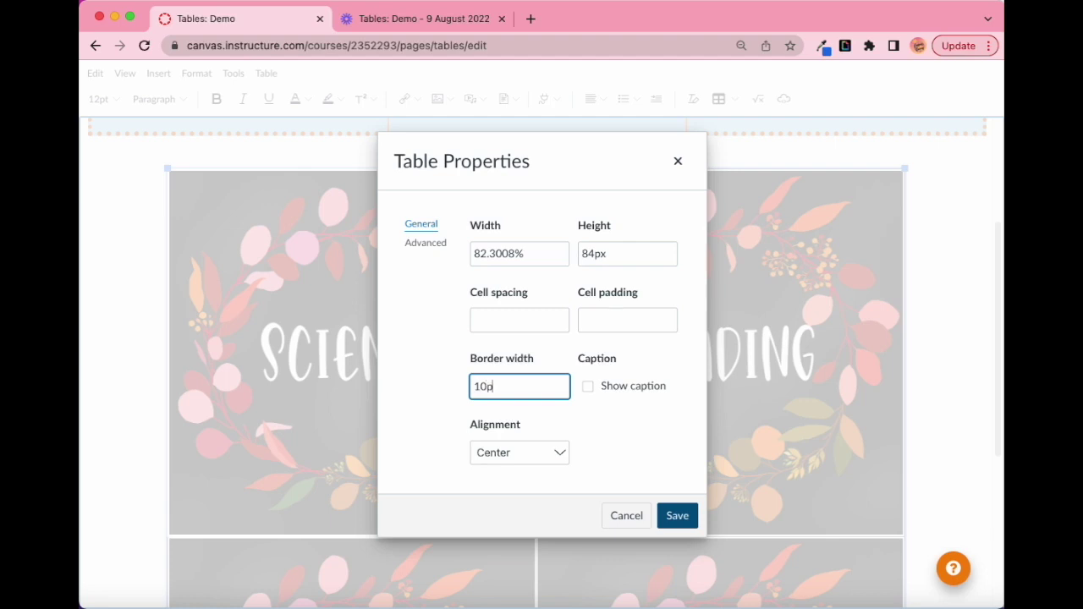
type("10px")
left_click(672, 516)
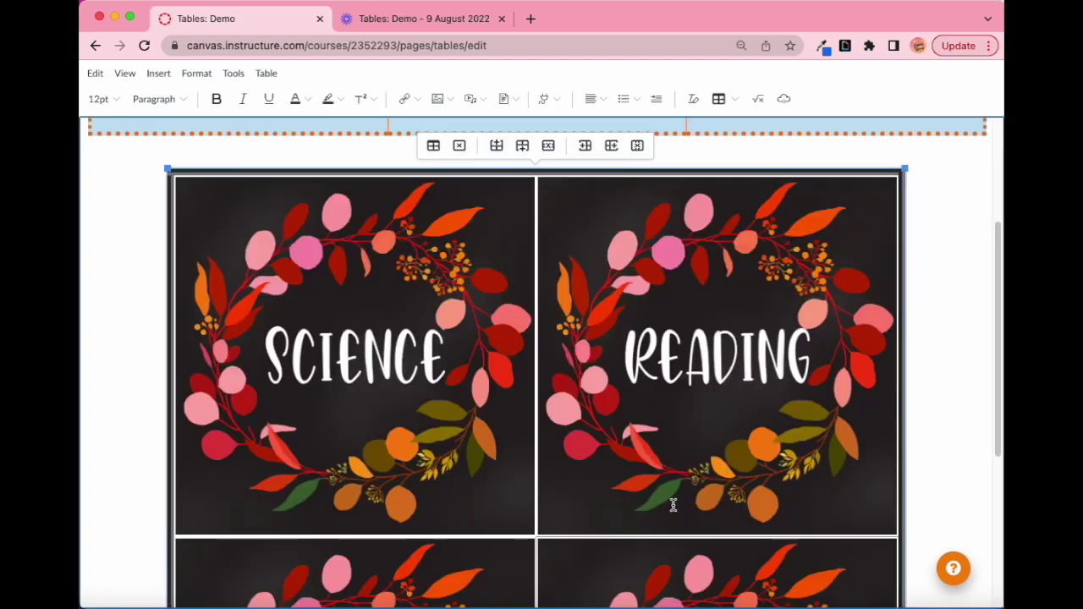
Step: Shrink the Science image so that it leaves blank space inside its table cell
scroll(325, 234, "down", 1)
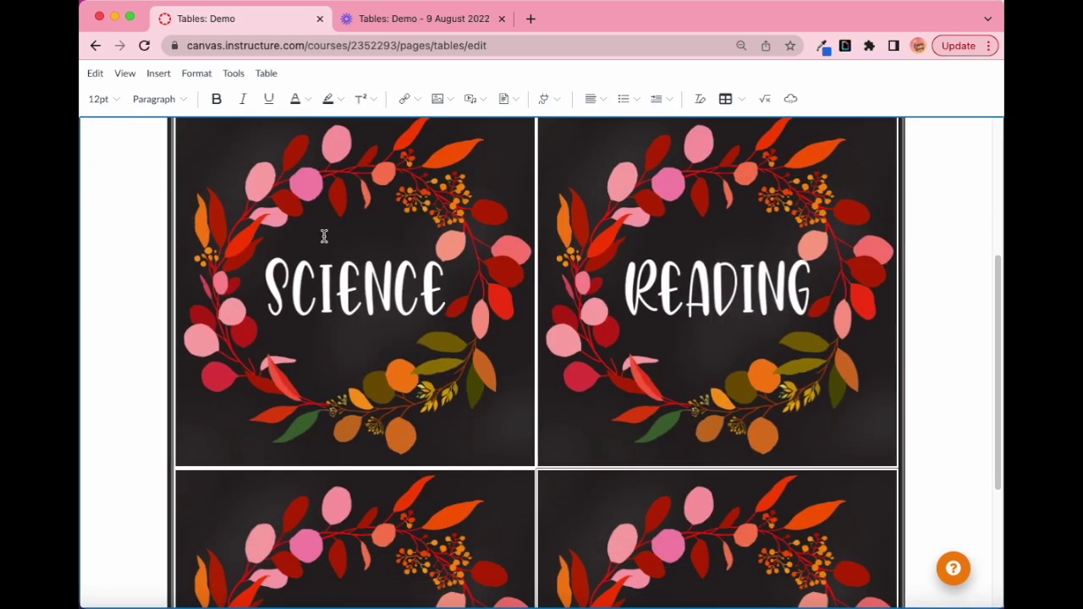
scroll(453, 358, "down", 2)
scroll(449, 358, "up", 5)
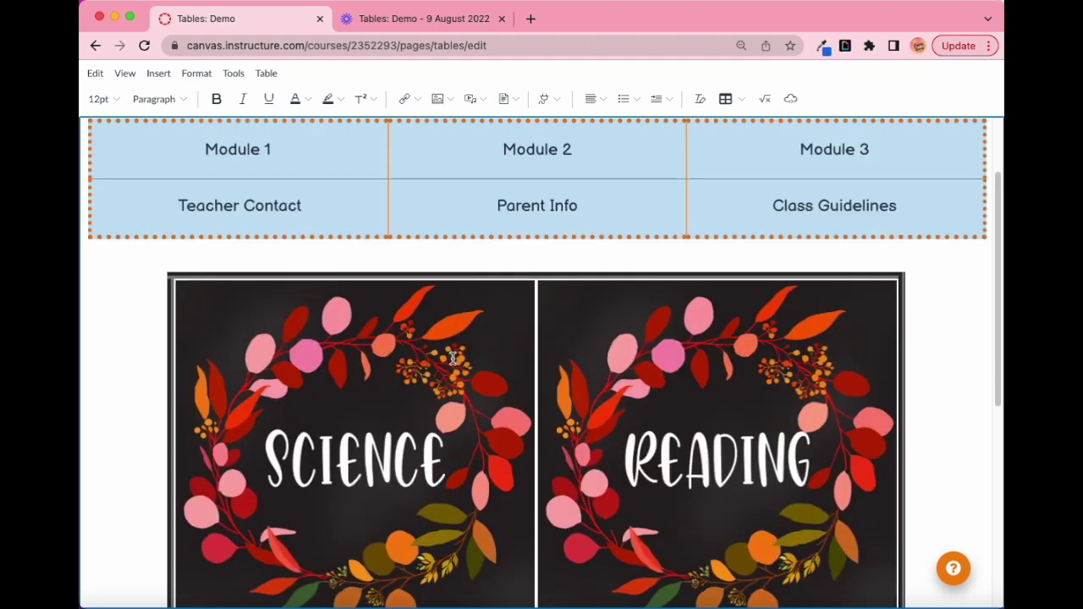
scroll(474, 253, "down", 2)
left_click(474, 172)
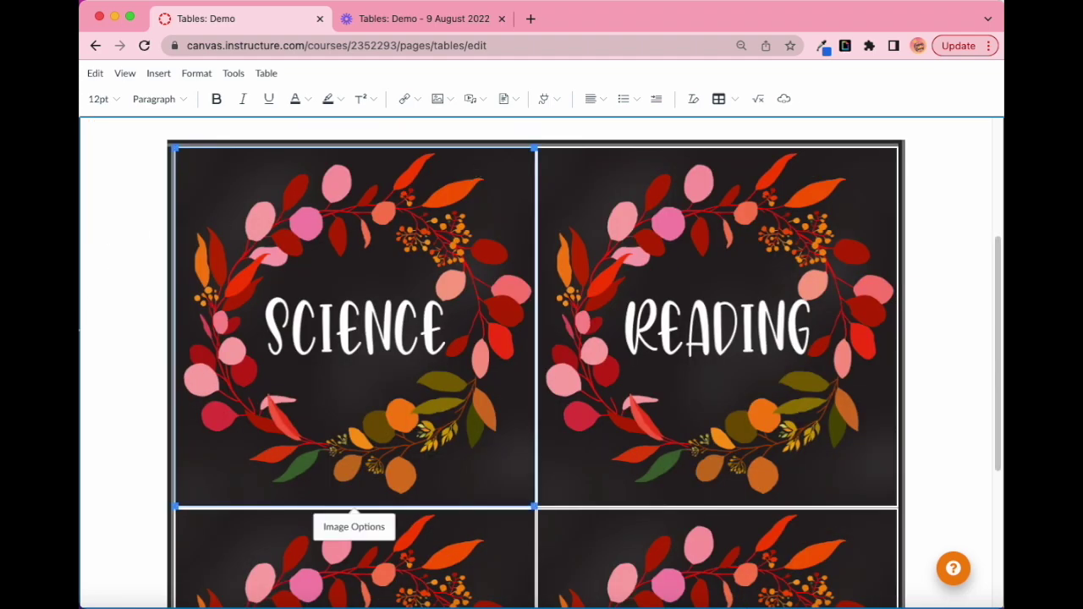
Step: Apply a Solid border style and choose a border color for all image table cells in the cell properties
left_click(167, 296)
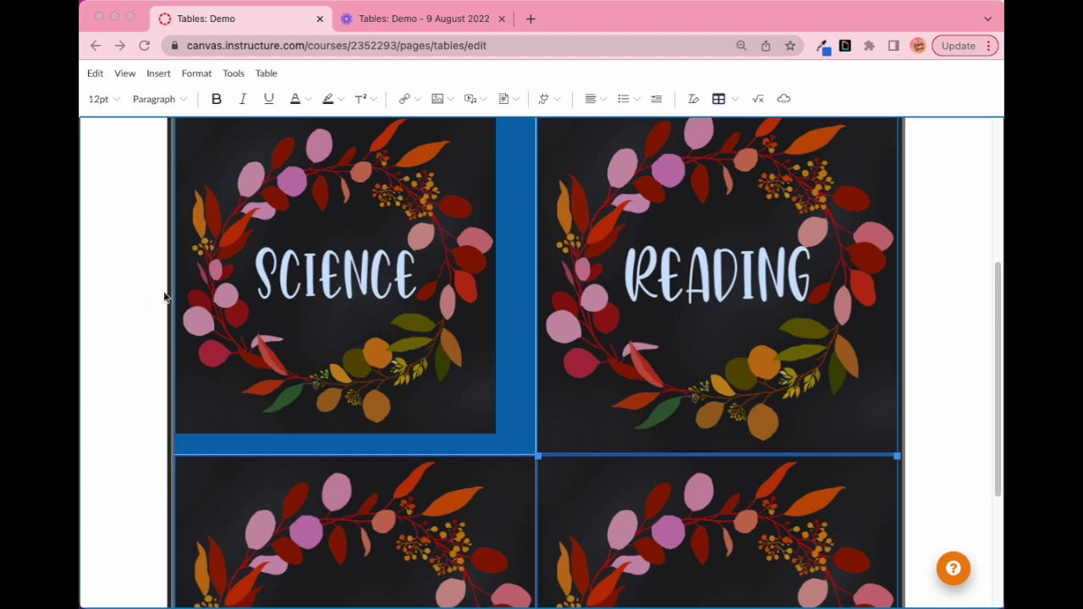
scroll(488, 310, "up", 1)
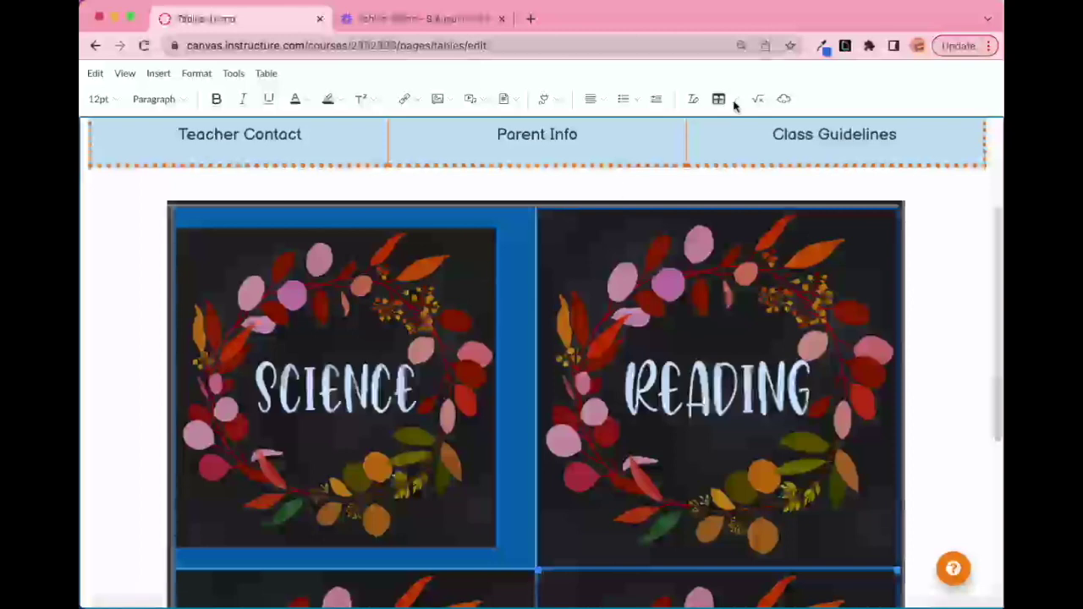
left_click(735, 102)
mouse_move(746, 155)
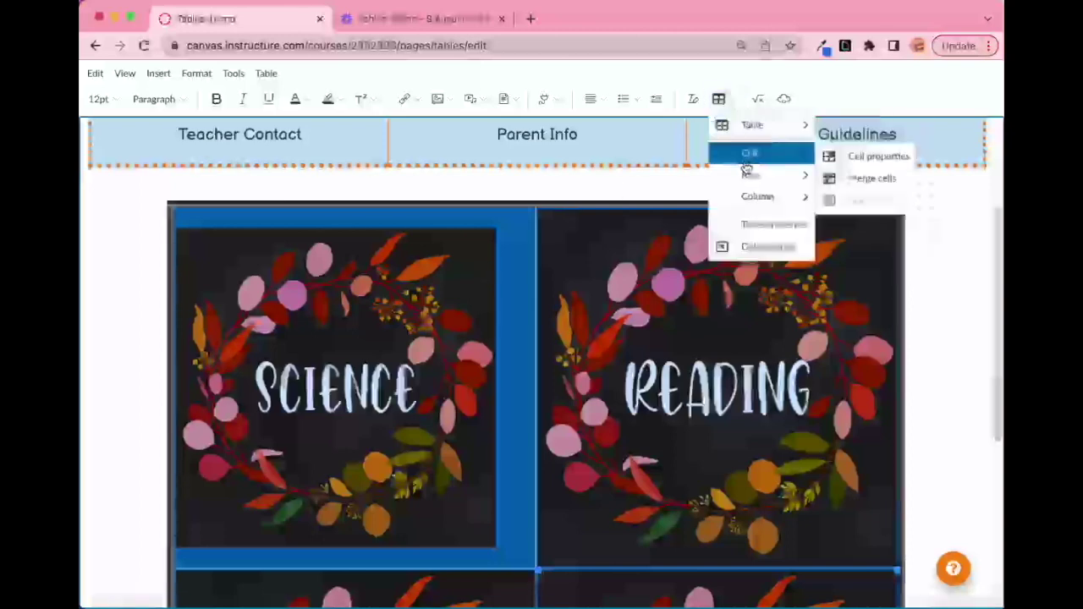
left_click(833, 157)
left_click(415, 177)
left_click(517, 257)
left_click(505, 311)
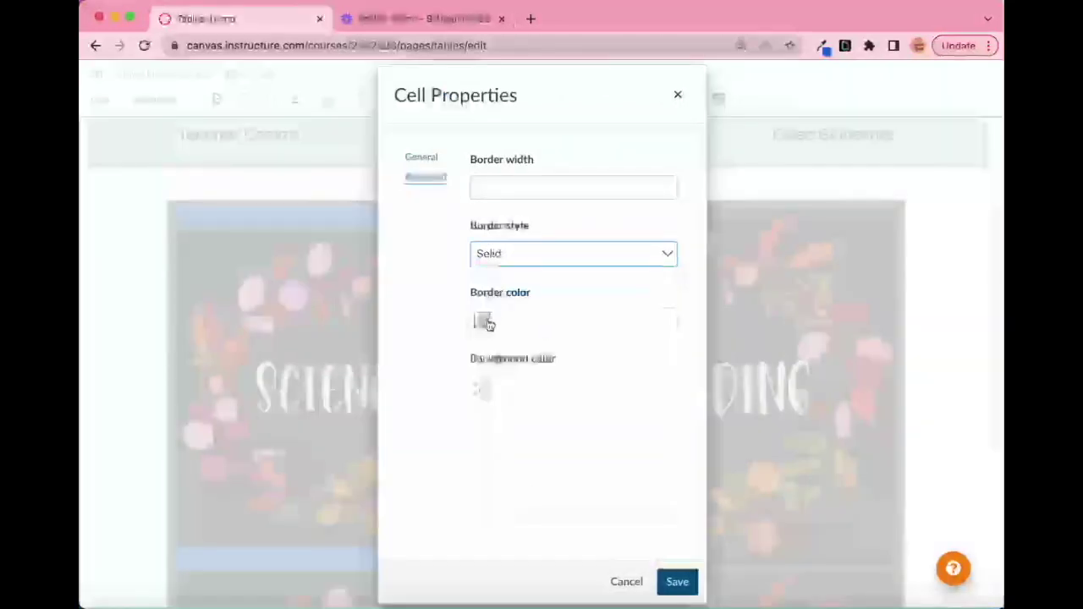
left_click(482, 320)
left_click(507, 421)
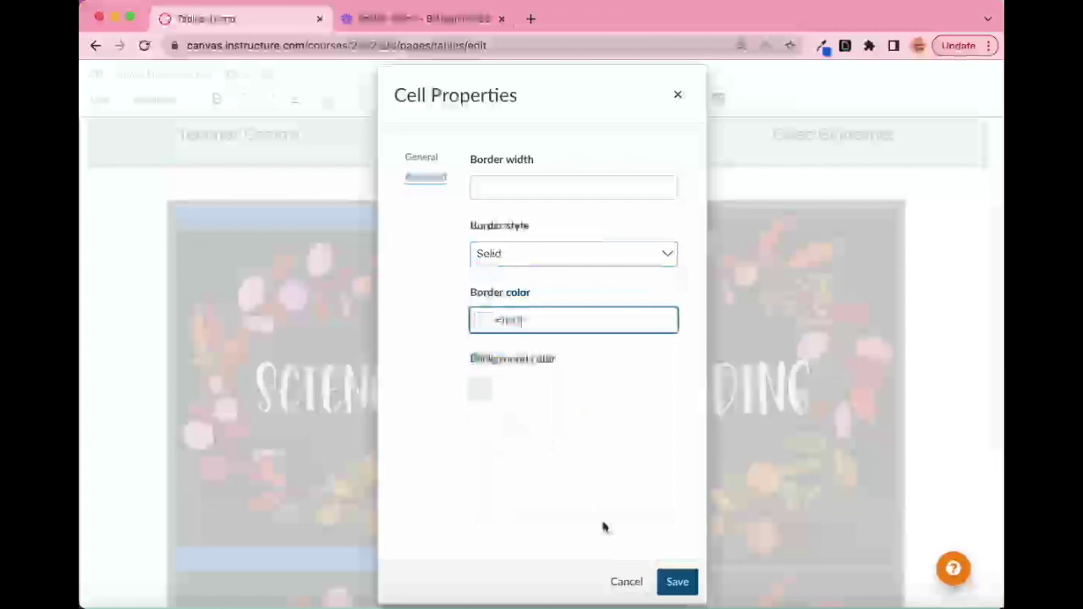
left_click(678, 582)
left_click(506, 295)
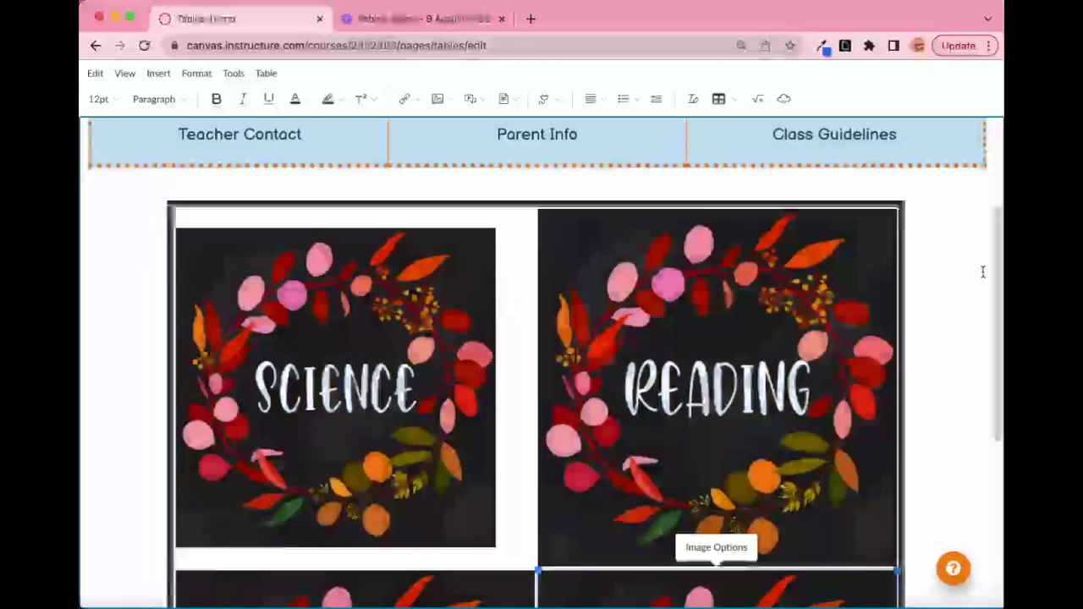
left_click(523, 241)
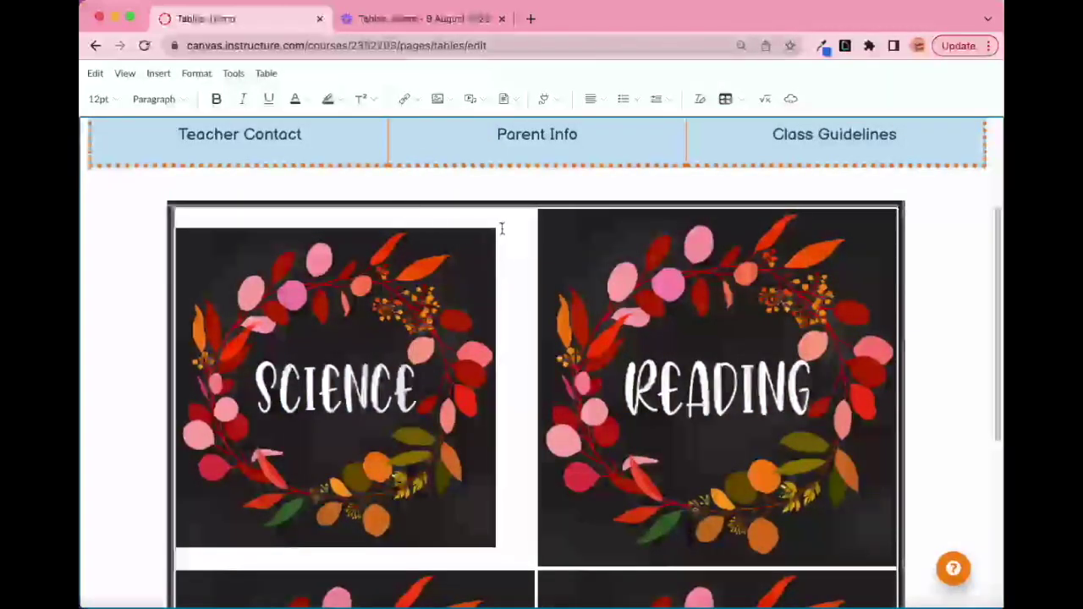
Step: Change the image table's border color and border style in its advanced table properties and save them
left_click_drag(495, 213, 548, 237)
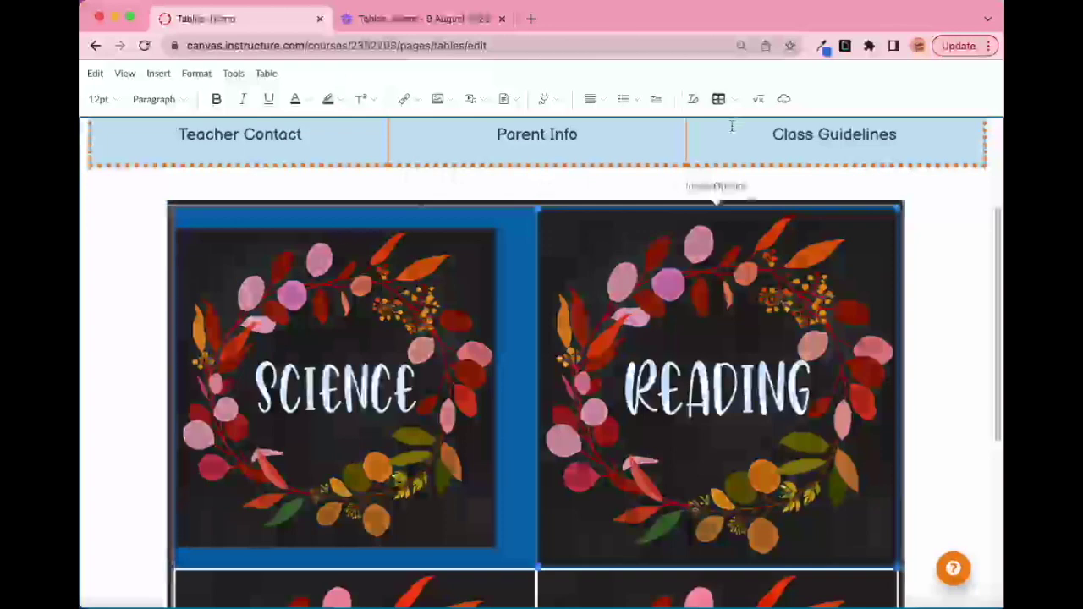
left_click(719, 99)
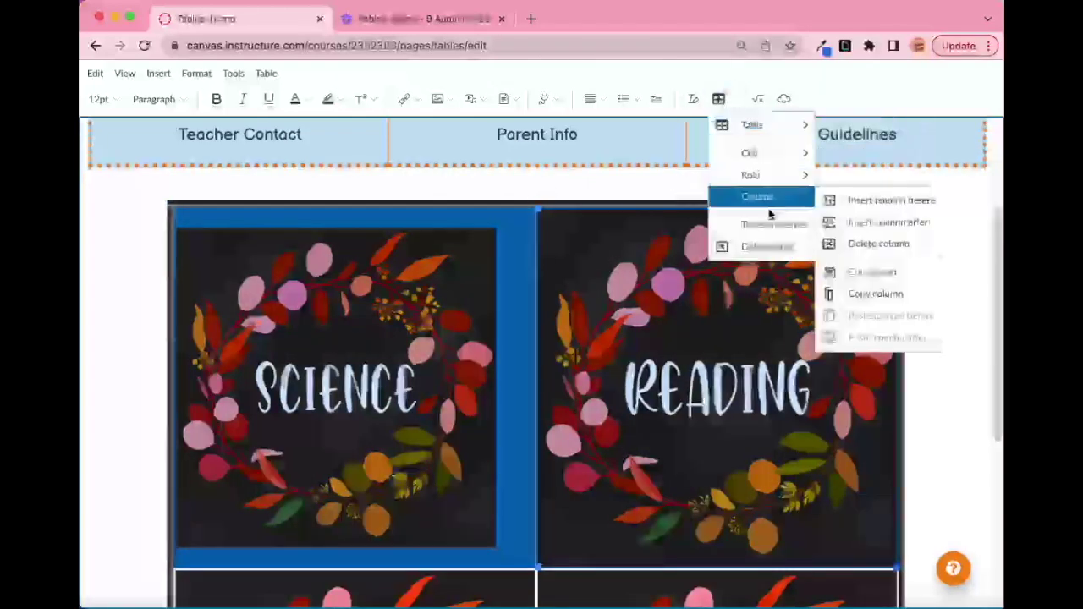
left_click(769, 224)
left_click(425, 244)
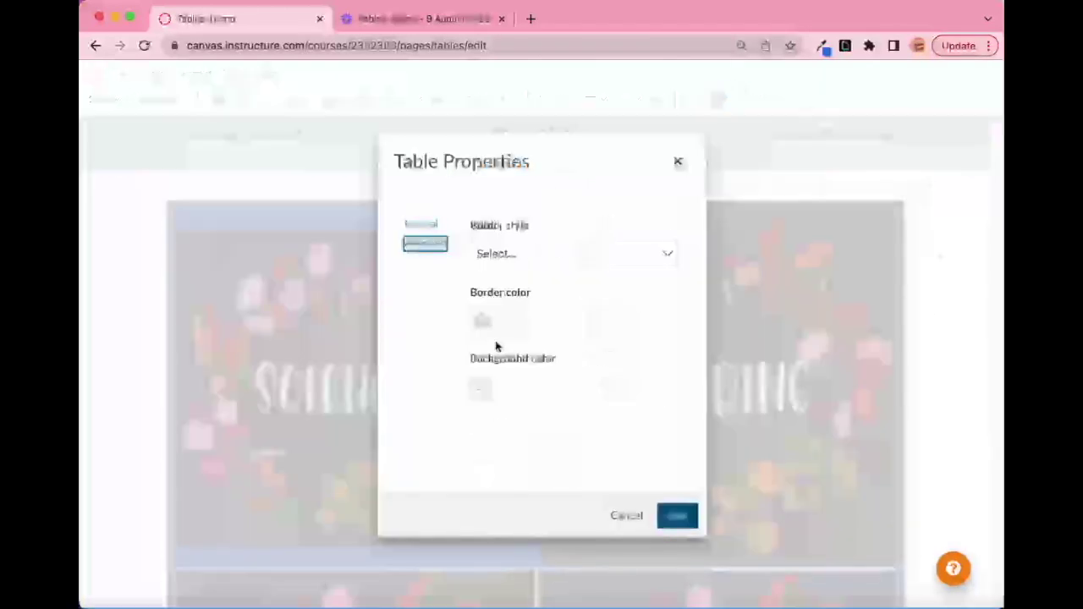
left_click(482, 321)
left_click(485, 418)
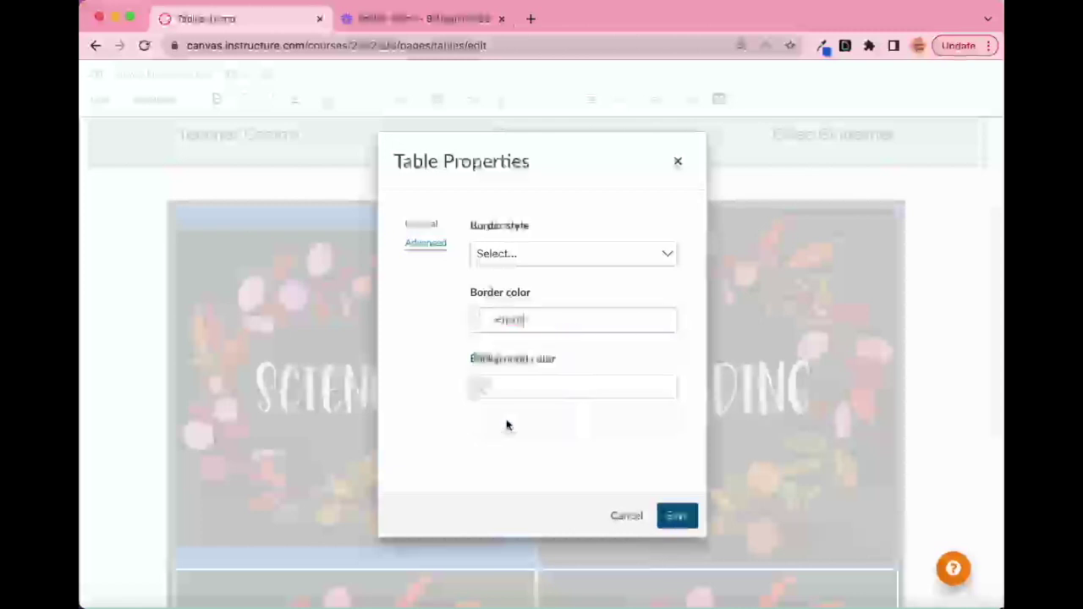
left_click(501, 264)
left_click(501, 302)
left_click(677, 516)
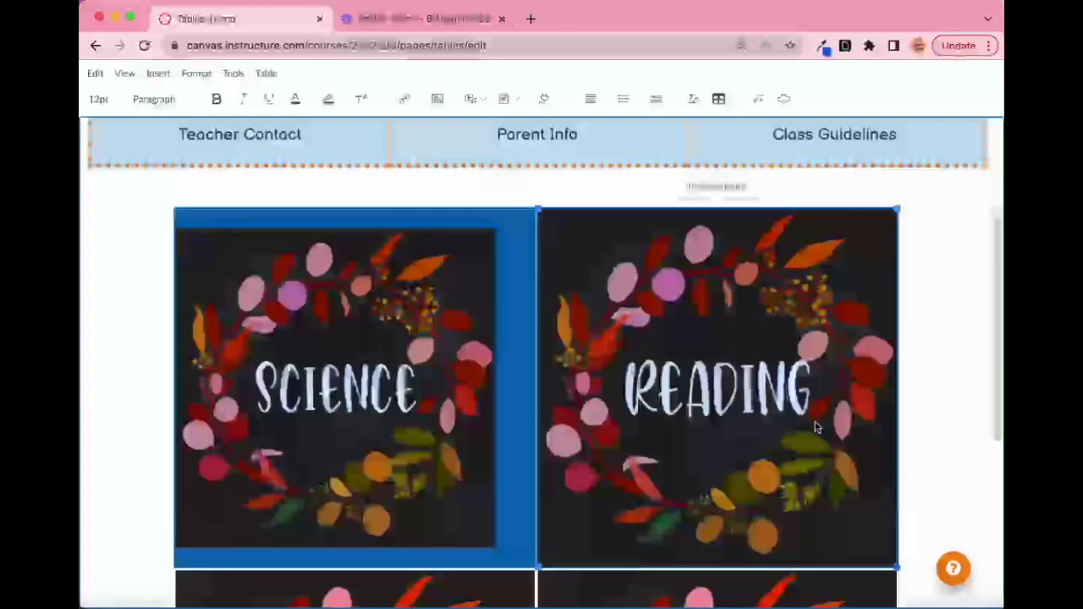
Step: Set the Science image's dimension type to Percentage at 100% so that it fills its table cell
left_click(408, 313)
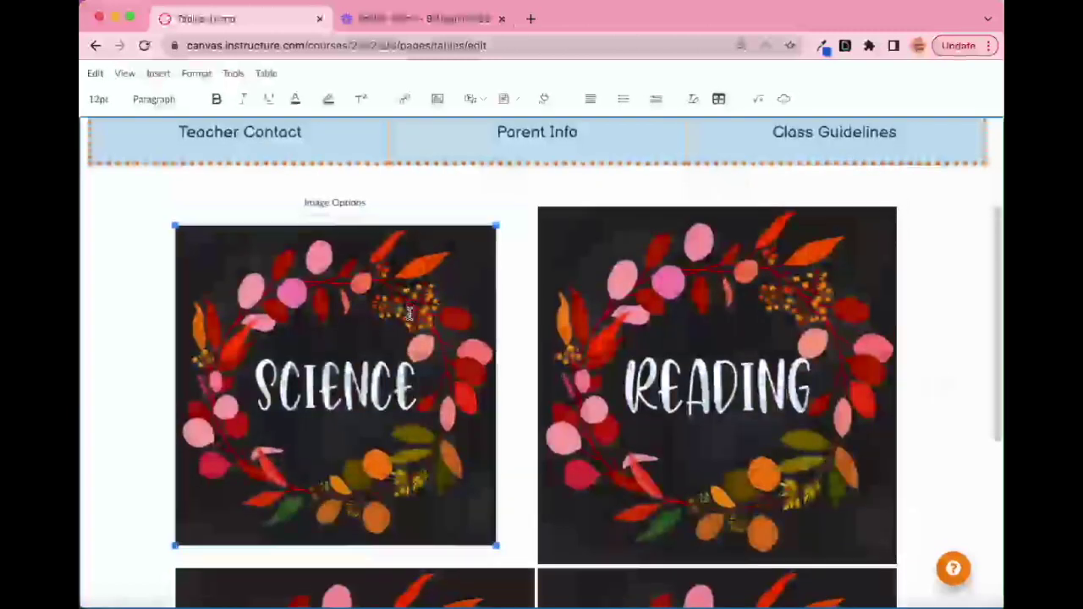
scroll(409, 313, "down", 2)
scroll(415, 305, "up", 2)
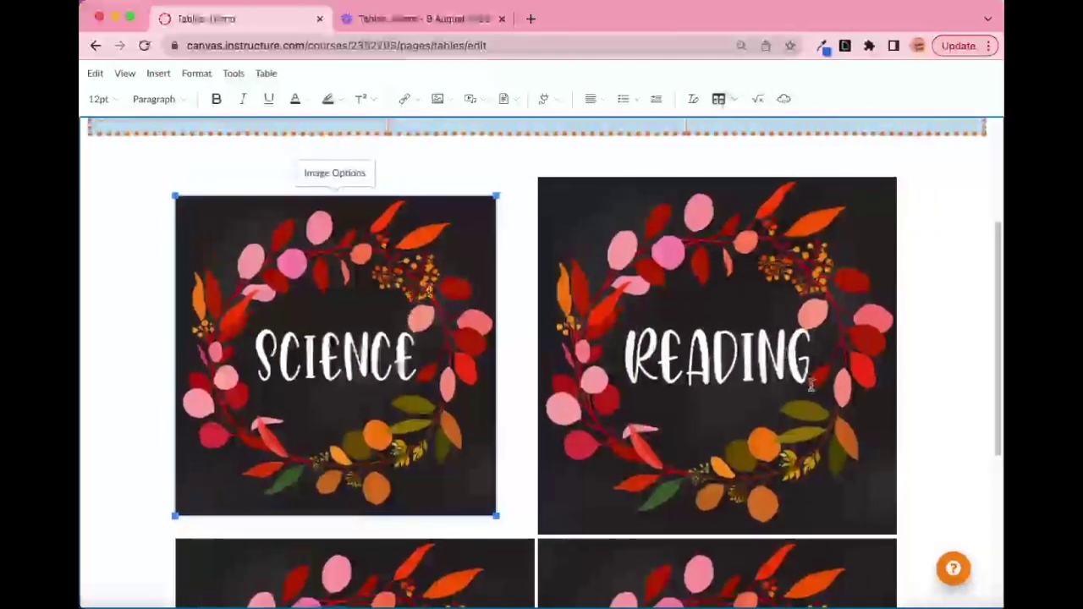
scroll(810, 385, "down", 4)
scroll(811, 385, "up", 3)
scroll(811, 385, "up", 3)
scroll(810, 382, "down", 3)
scroll(459, 295, "up", 3)
scroll(448, 366, "down", 1)
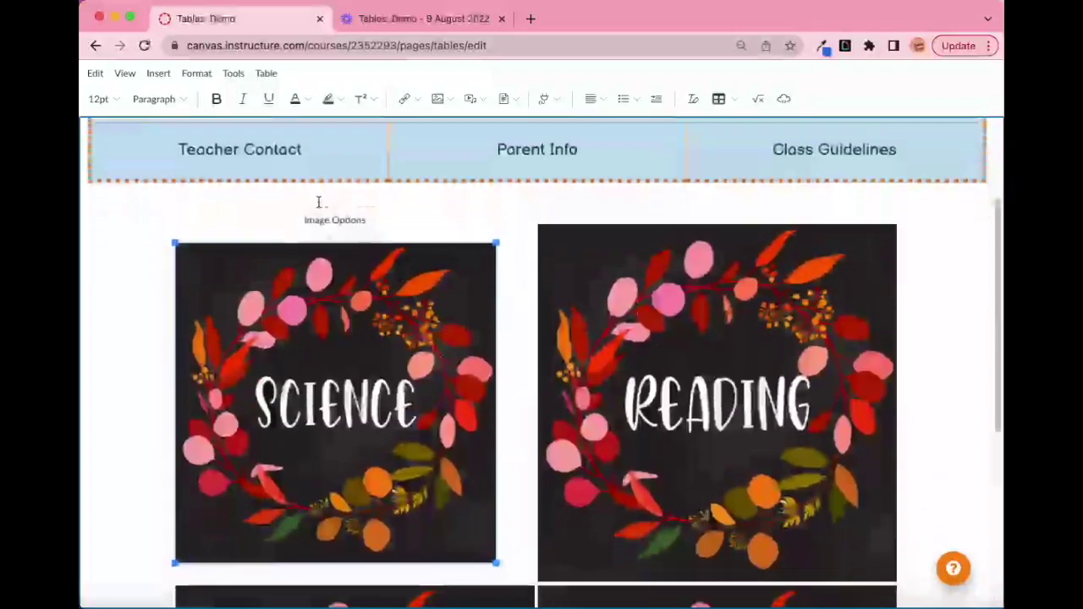
left_click(329, 226)
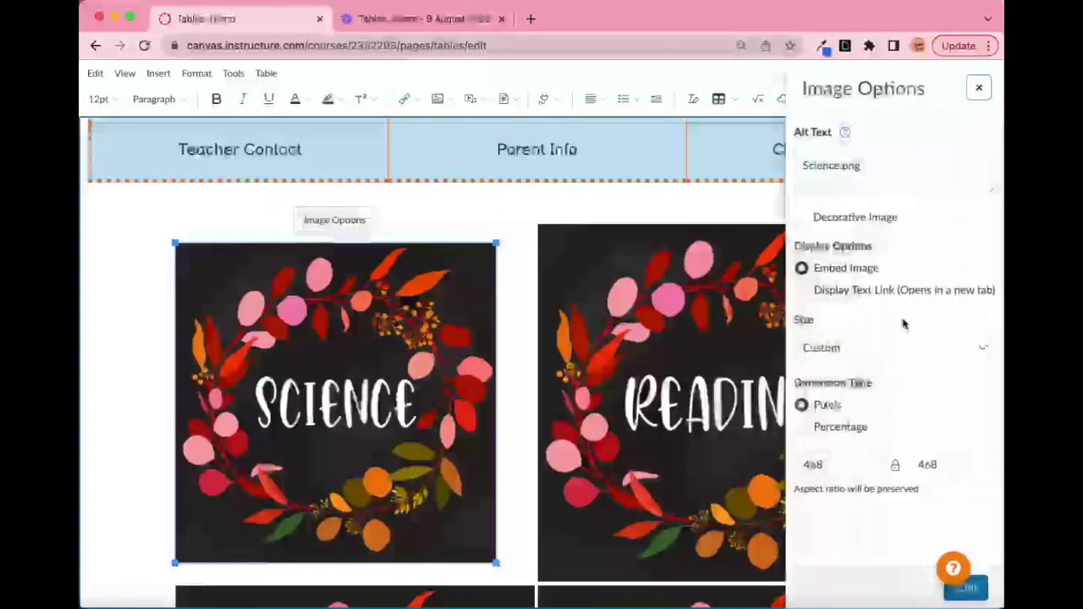
left_click(805, 428)
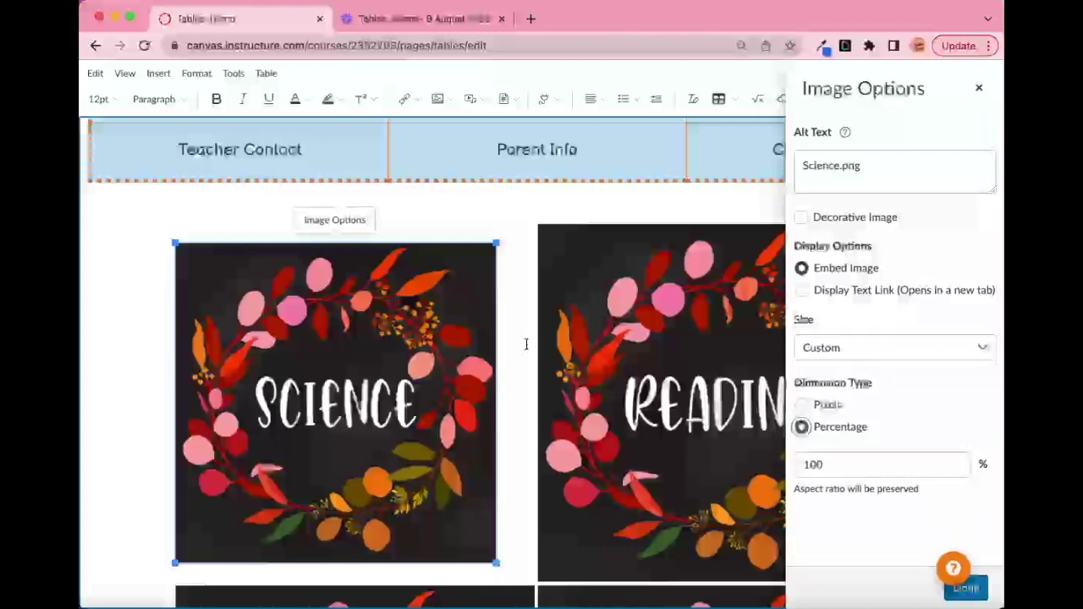
left_click(965, 587)
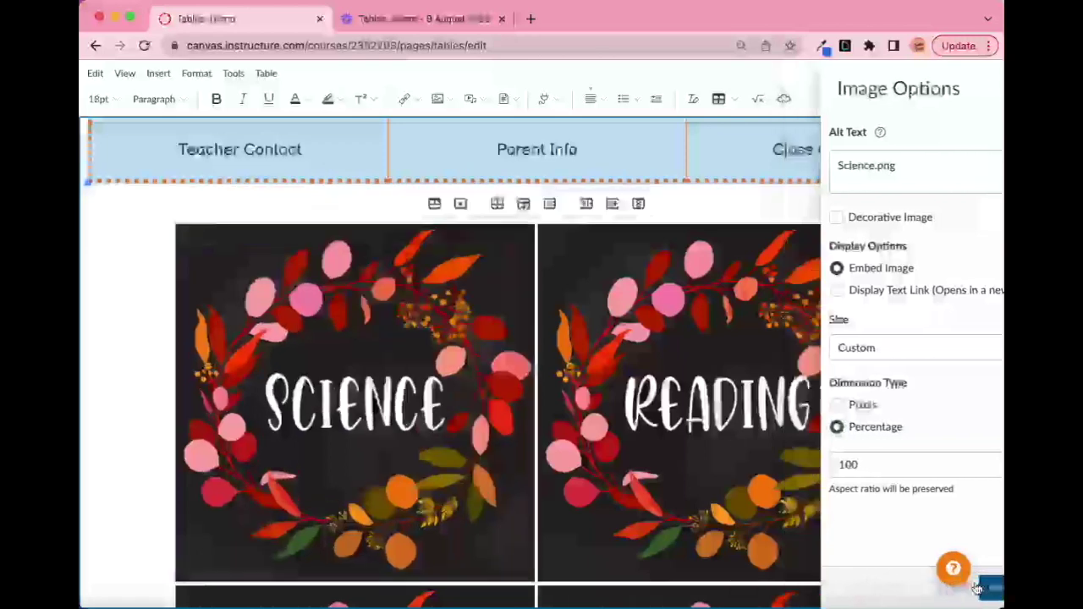
Step: Switch the Reading image's dimension type to Percentage and apply the image options
left_click(725, 367)
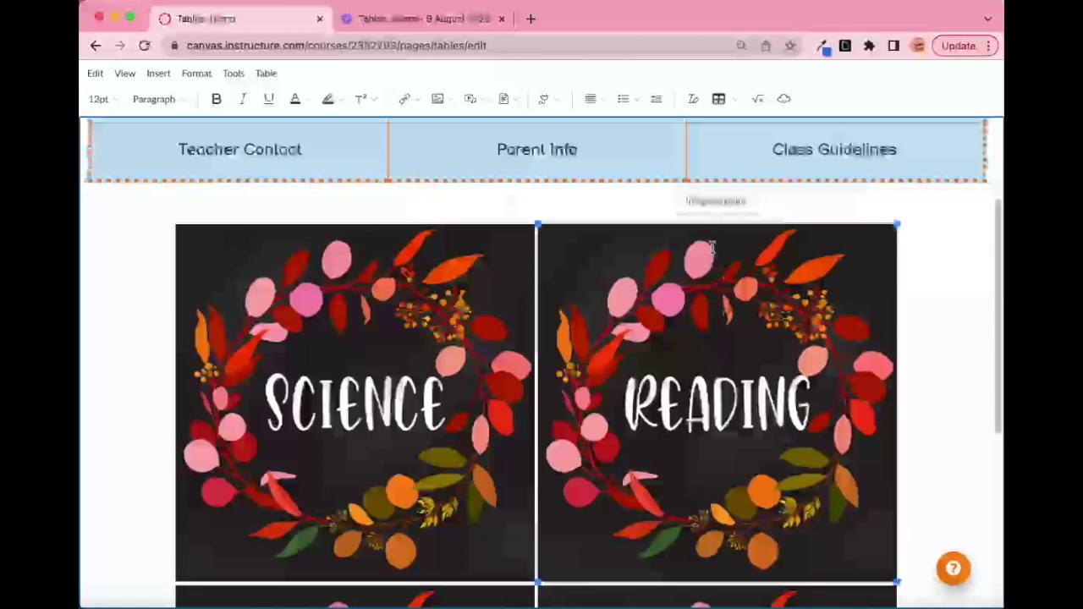
left_click(711, 203)
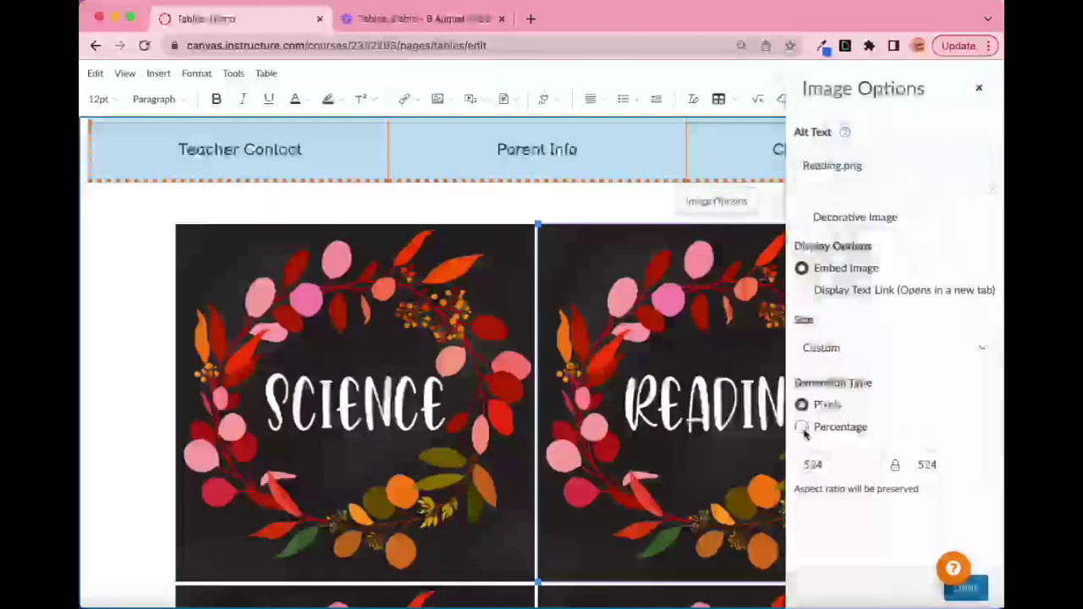
left_click(802, 427)
left_click(965, 587)
Step: Size the Language image by Percentage at 100% in its image options
scroll(713, 381, "down", 3)
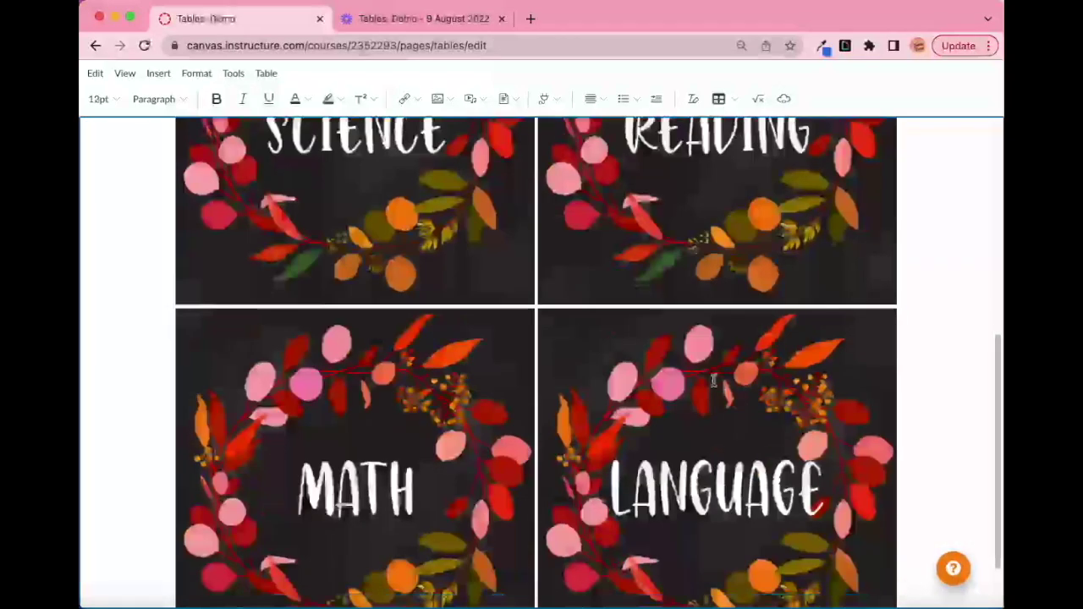
left_click(713, 381)
left_click(716, 286)
left_click(802, 427)
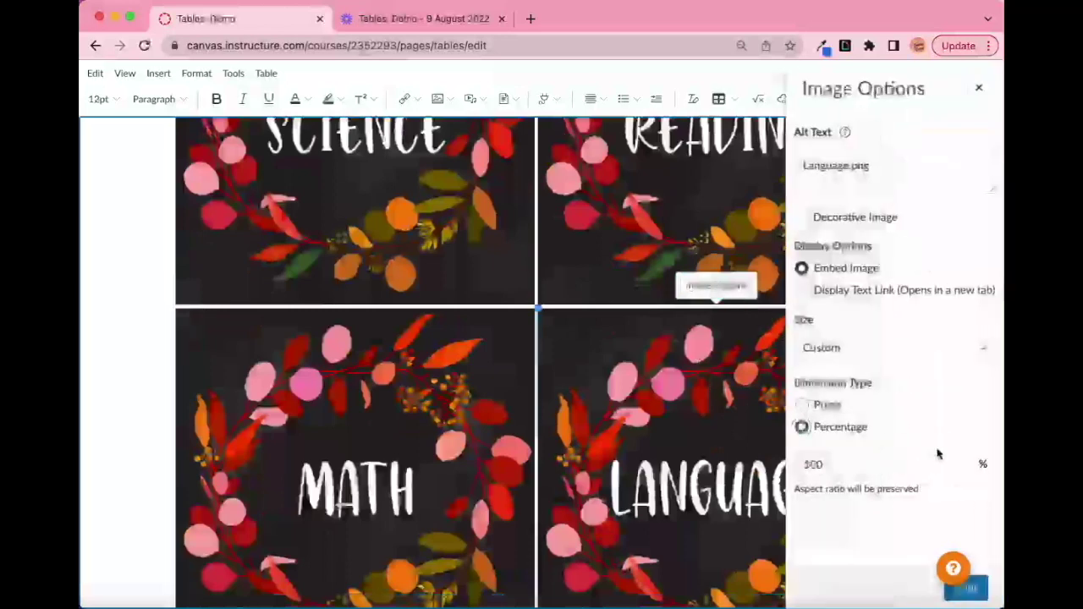
left_click(973, 588)
Step: Size the Math image by Percentage at 100% in its image options
left_click(484, 389)
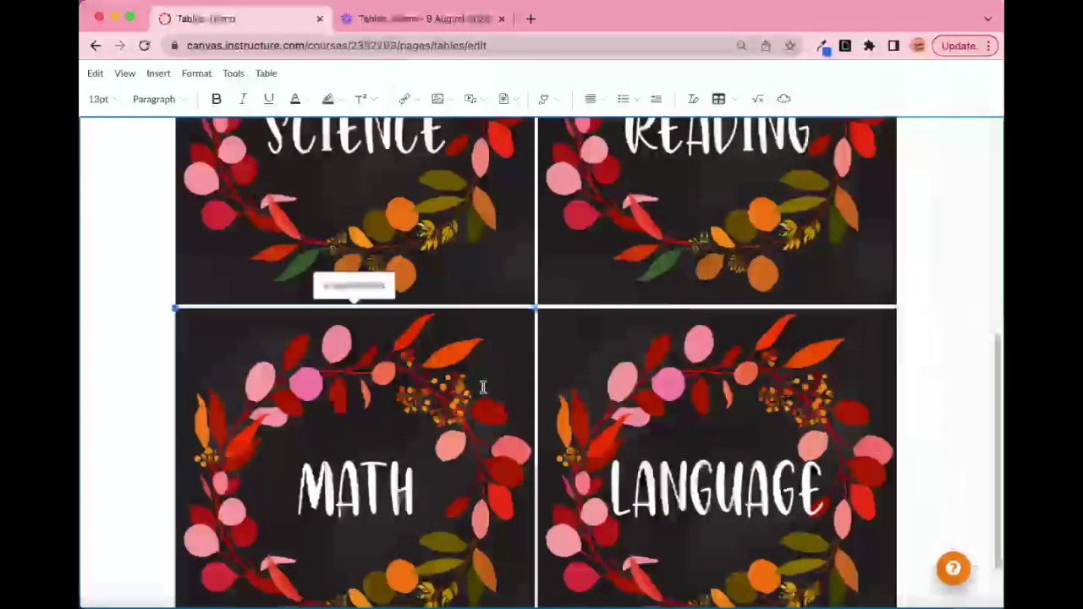
left_click(354, 287)
left_click(801, 427)
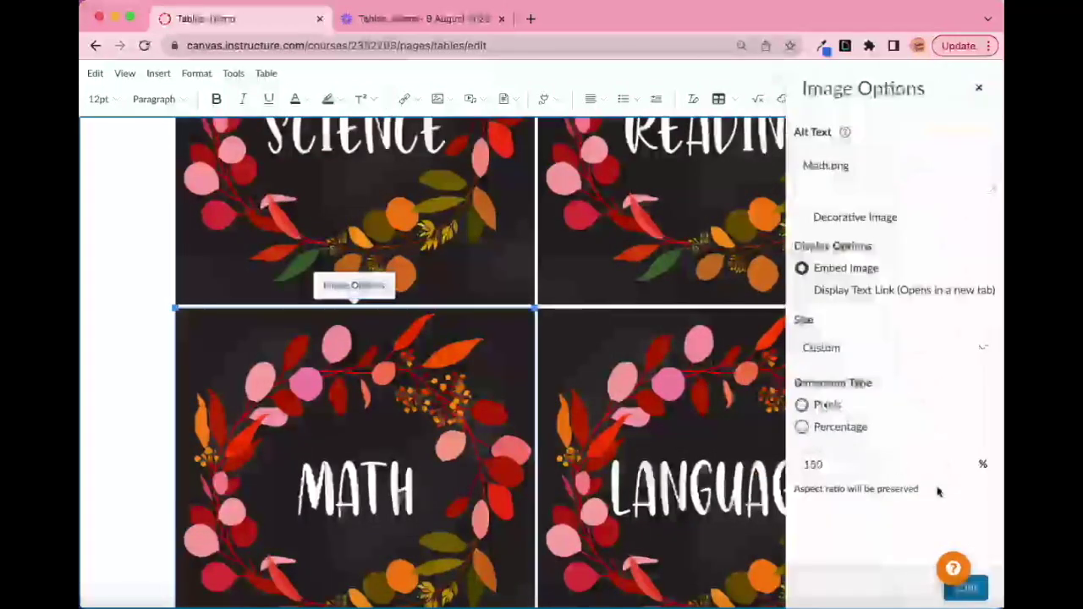
left_click(980, 592)
Step: Leave full-screen editing and save the Tables page
scroll(929, 370, "down", 2)
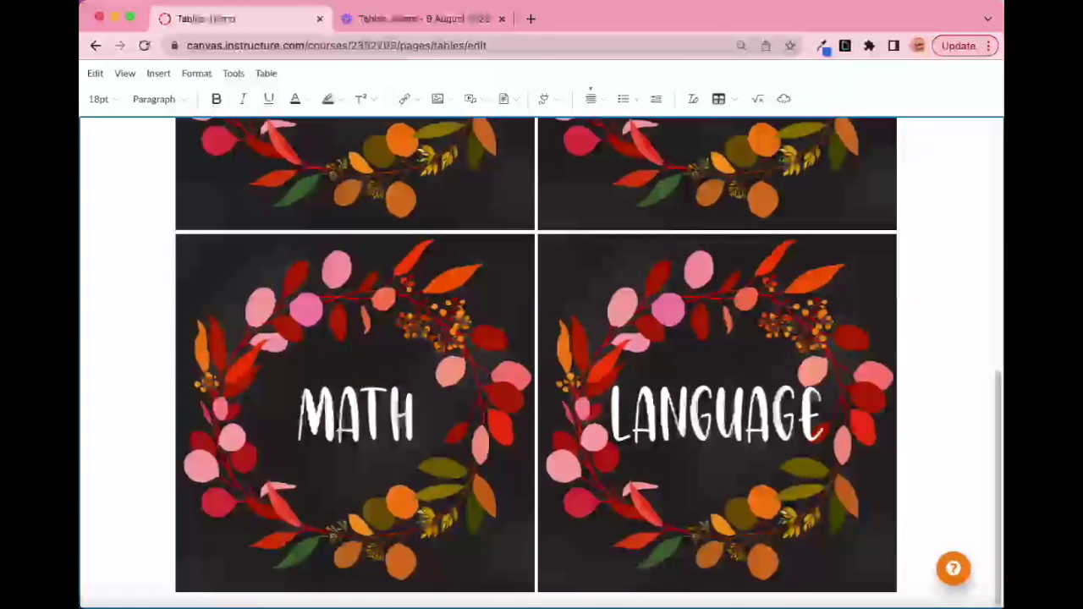
key("Escape")
scroll(983, 563, "down", 1)
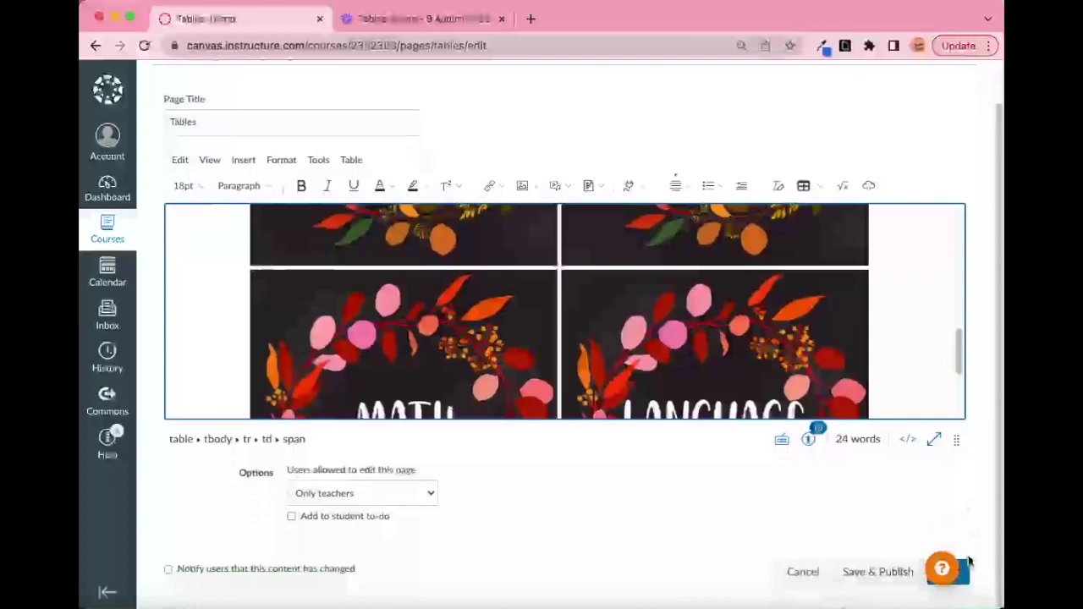
left_click(968, 567)
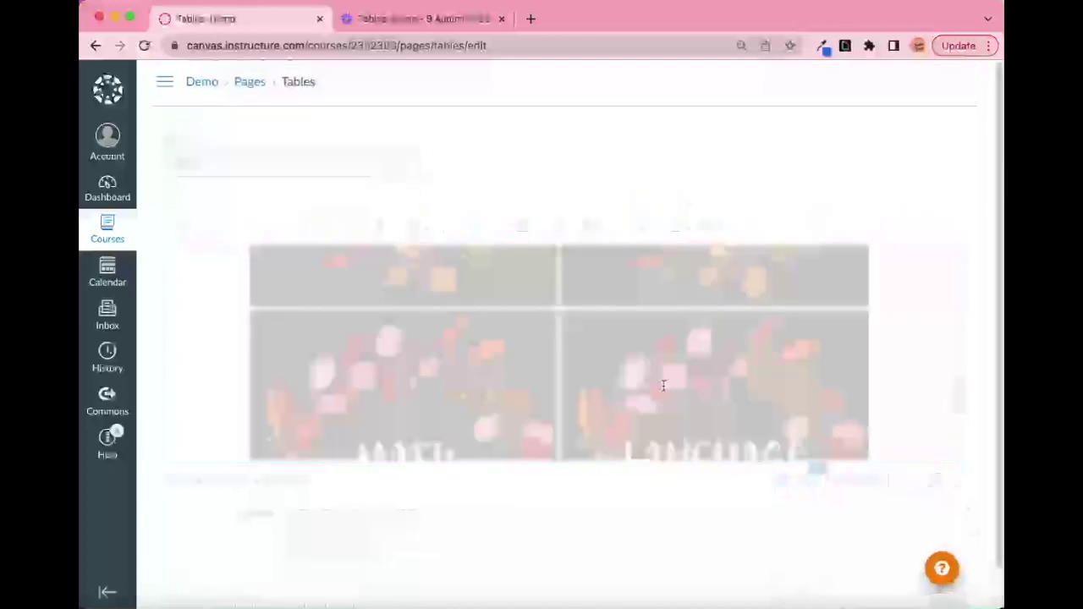
Step: Review the tables on the saved page and zoom the browser out to 25% to see how they scale
scroll(584, 402, "down", 4)
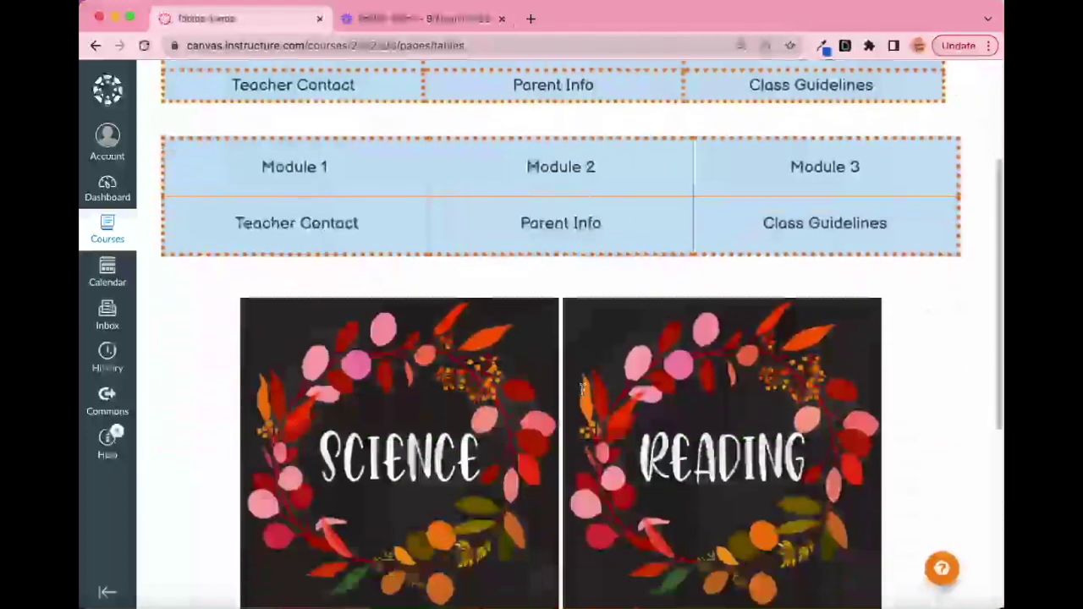
scroll(747, 280, "up", 5)
left_click(961, 75)
left_click(961, 75)
scroll(901, 347, "down", 6)
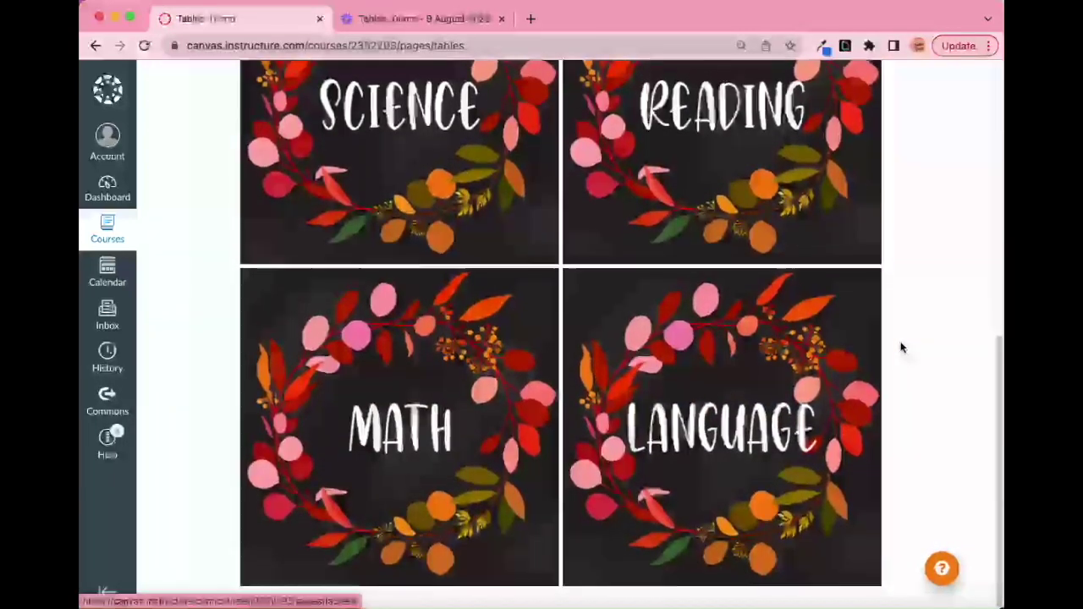
scroll(902, 347, "up", 1)
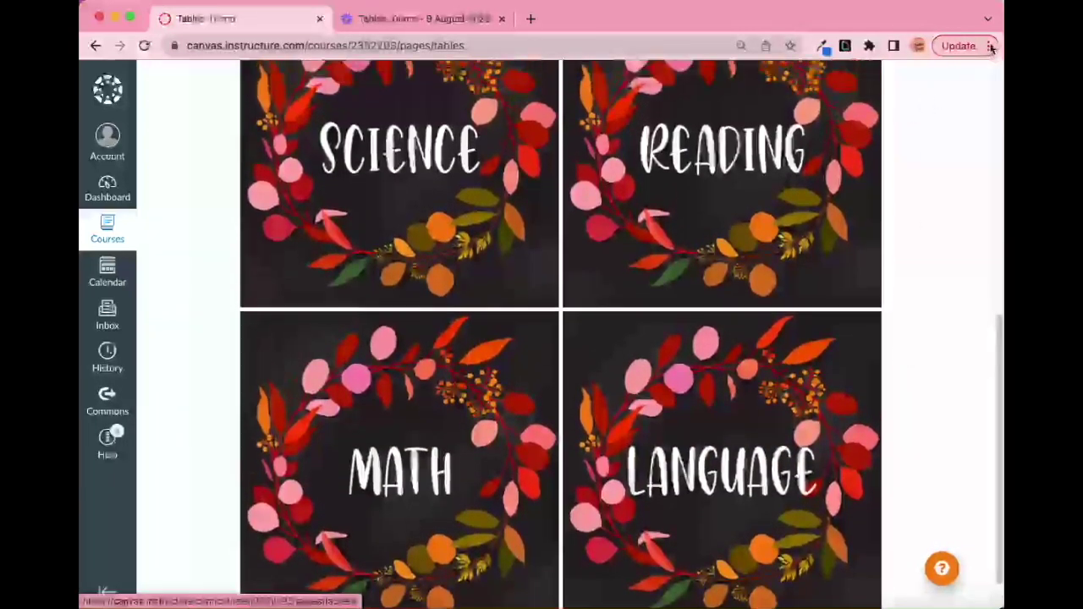
left_click(989, 46)
left_click(877, 241)
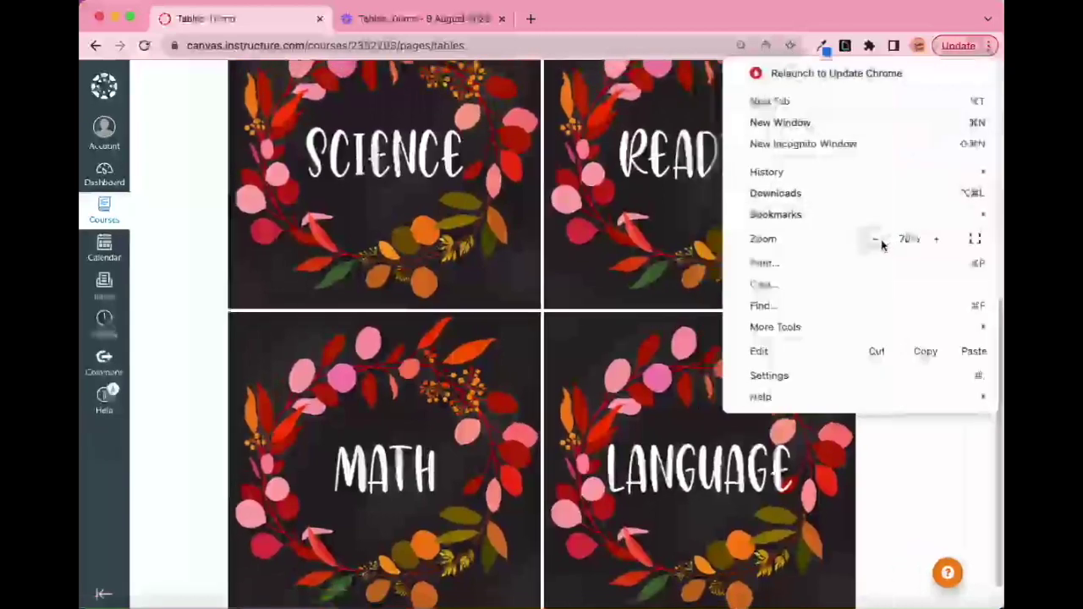
left_click(881, 245)
left_click(881, 245)
left_click(882, 244)
left_click(882, 245)
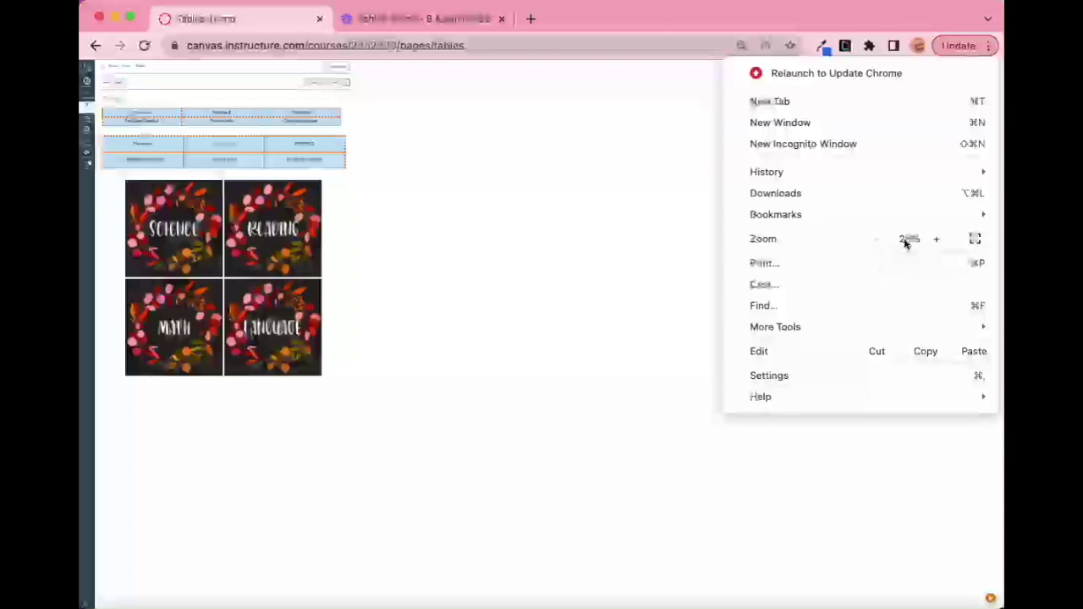
Step: Zoom the browser page back in to 80% and view the image table at that size
left_click(939, 241)
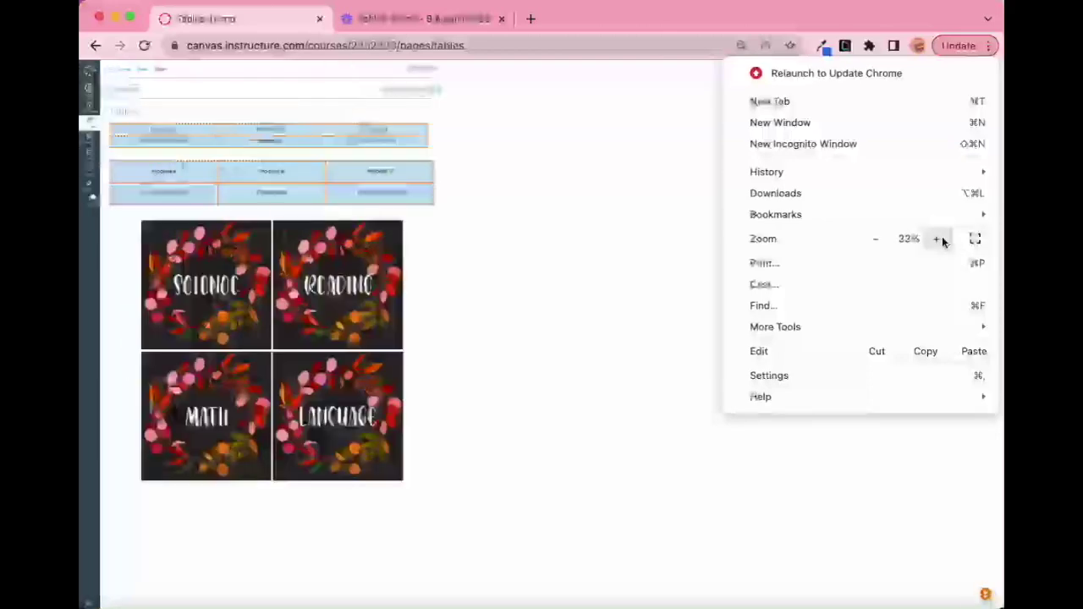
left_click(939, 240)
left_click(939, 240)
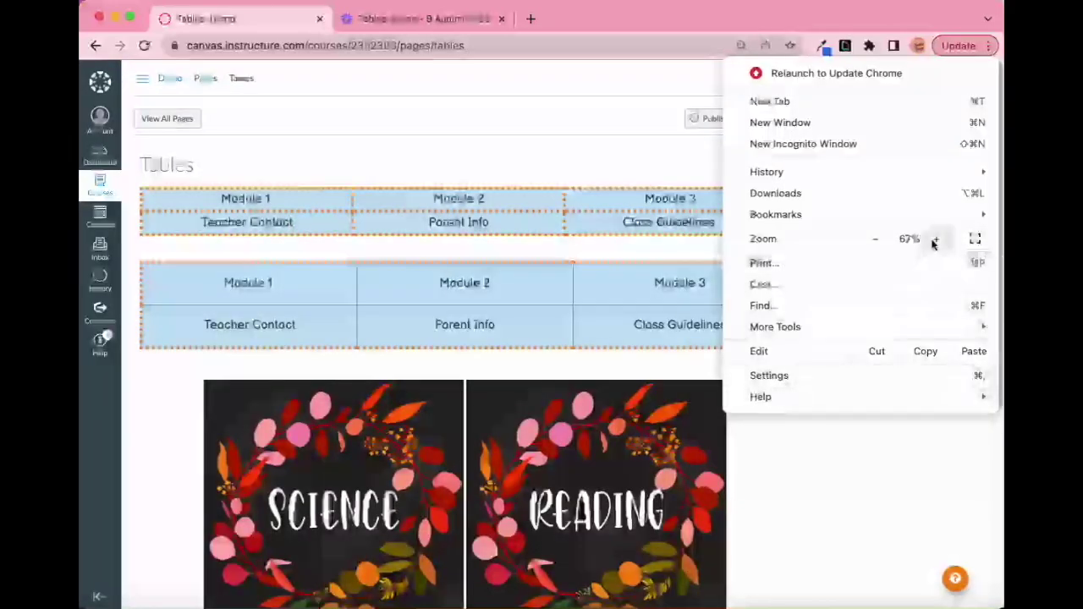
left_click(936, 240)
left_click(936, 240)
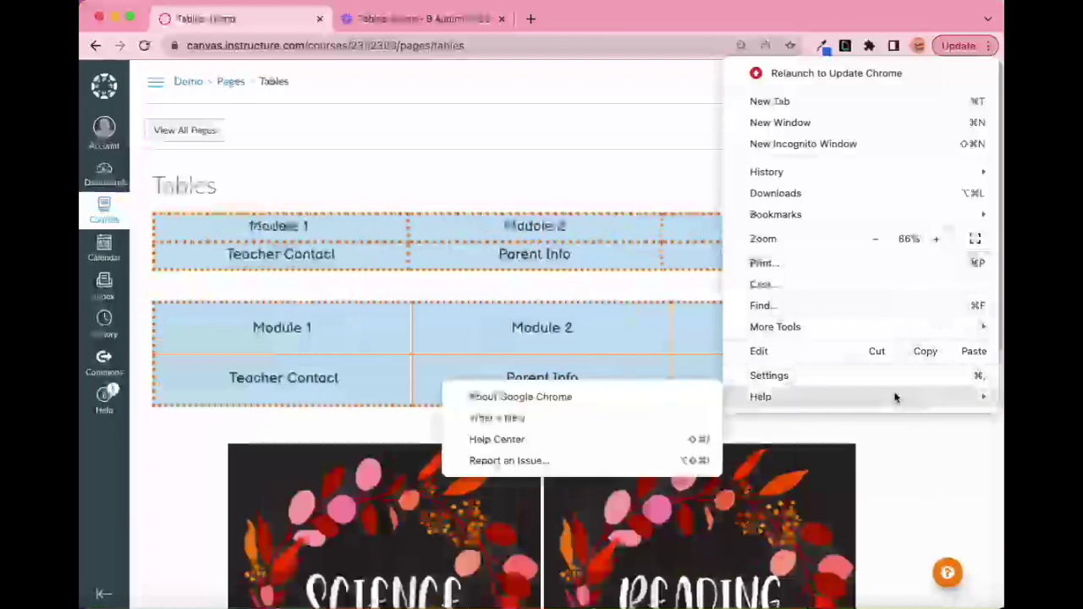
left_click(895, 461)
scroll(895, 461, "down", 5)
Step: Reduce the browser's page zoom by two levels
left_click(919, 46)
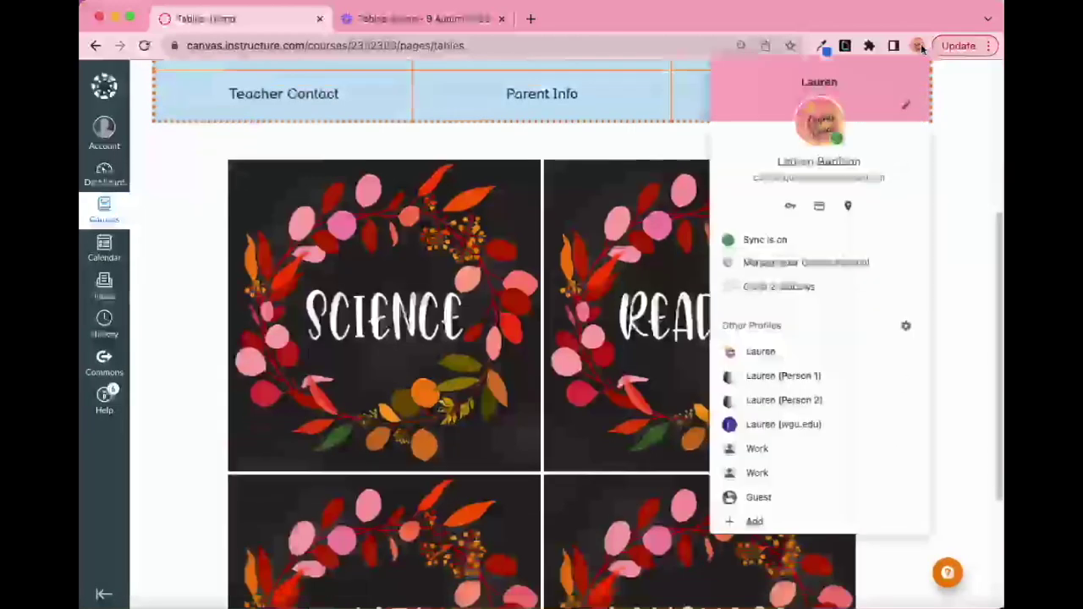
left_click(961, 159)
left_click(988, 46)
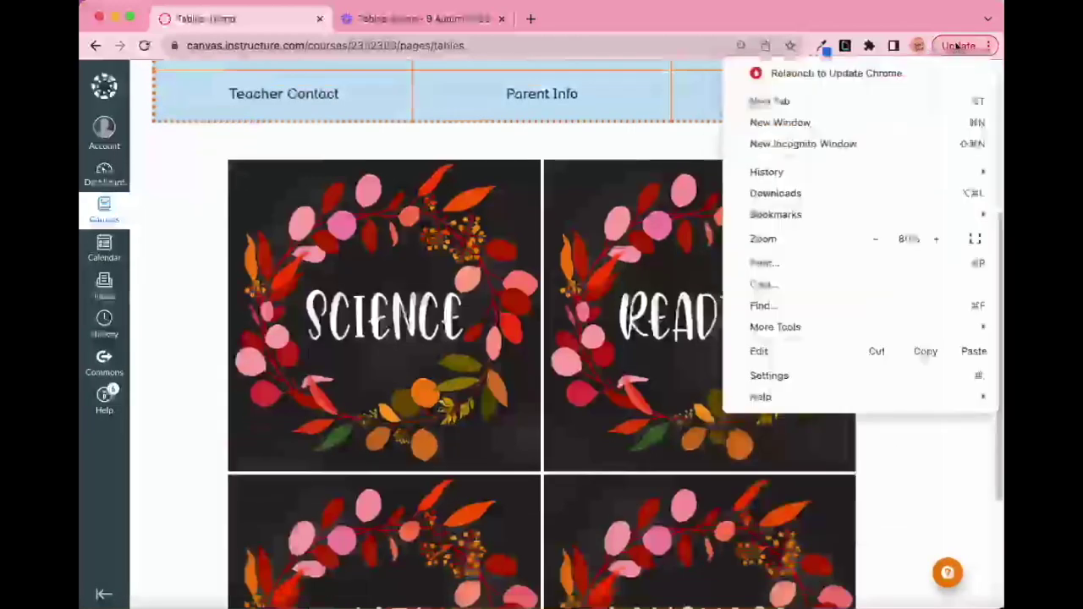
left_click(877, 240)
left_click(877, 240)
left_click(657, 324)
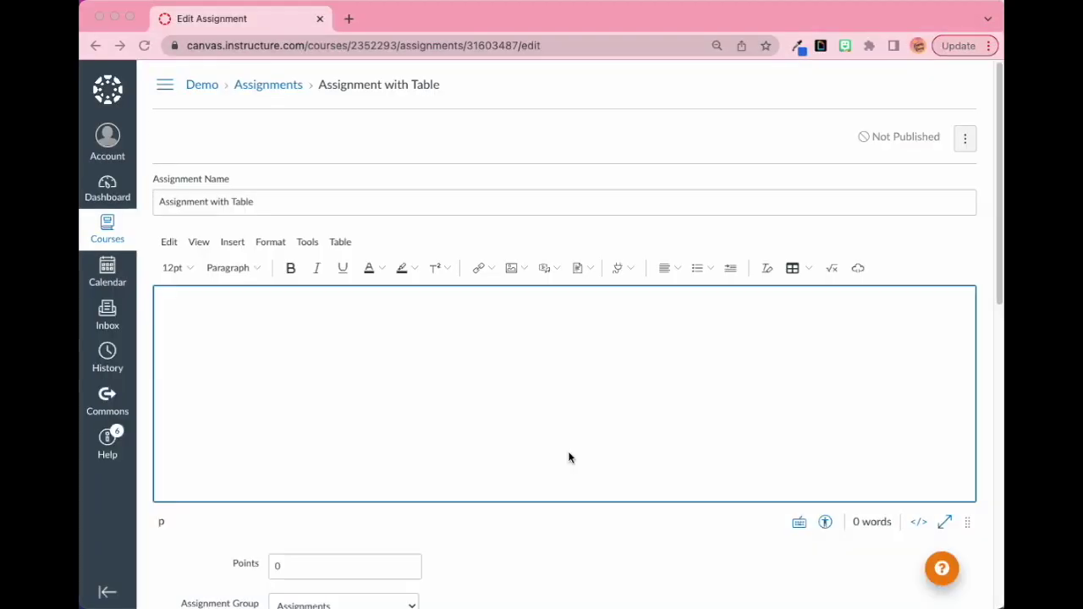
Step: Insert a table with two columns and one row in the assignment description and narrow its first column
left_click(612, 547)
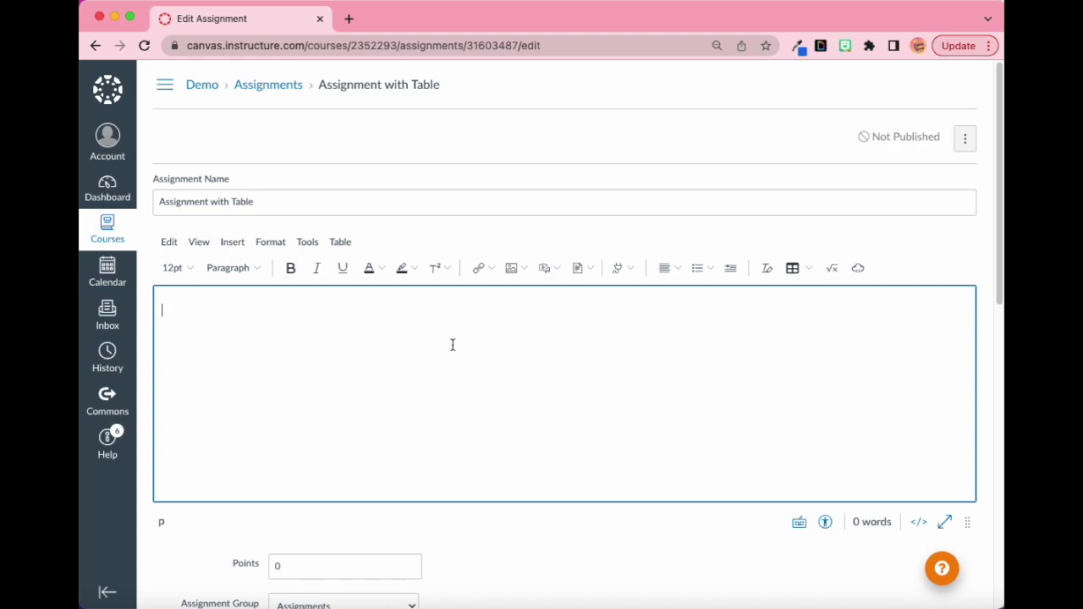
left_click(231, 244)
mouse_move(260, 385)
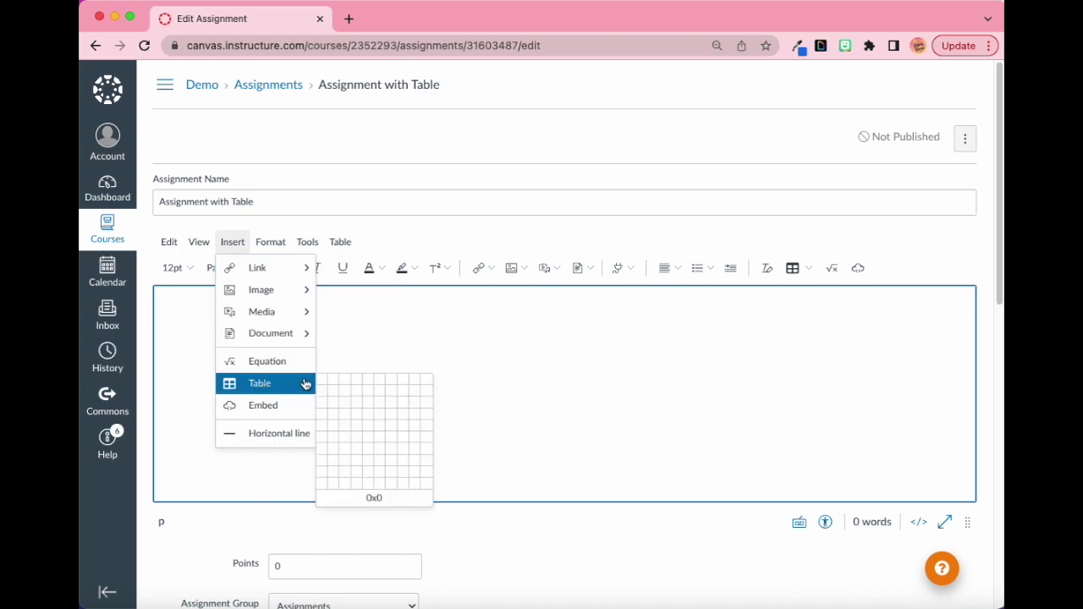
left_click(336, 378)
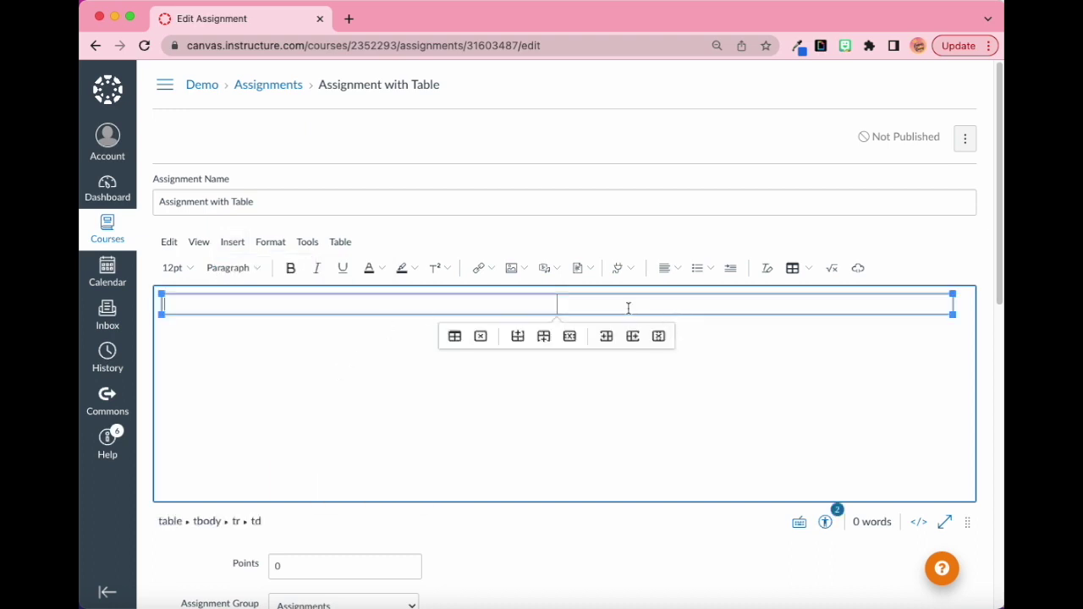
left_click_drag(556, 304, 404, 315)
Step: Place the cartoon image of the woman reading on books in the table's left cell and put the cursor in the right cell
left_click(318, 363)
left_click(309, 307)
left_click_drag(109, 326, 270, 343)
left_click(460, 382)
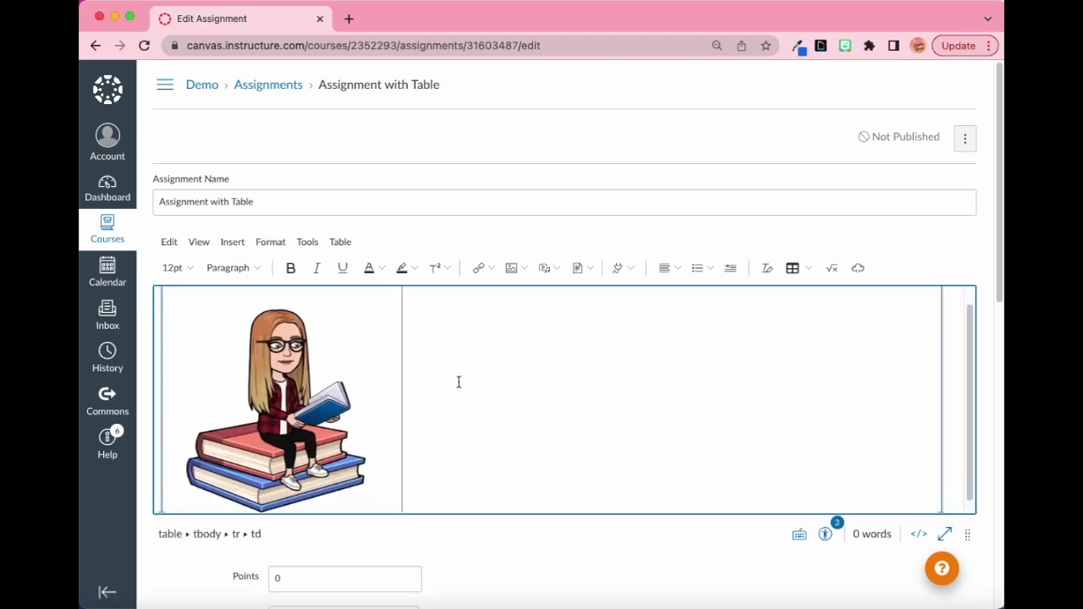
Step: Switch the book image's dimension type to percentage and narrow the table's left column further
left_click(334, 358)
left_click(408, 341)
left_click(281, 317)
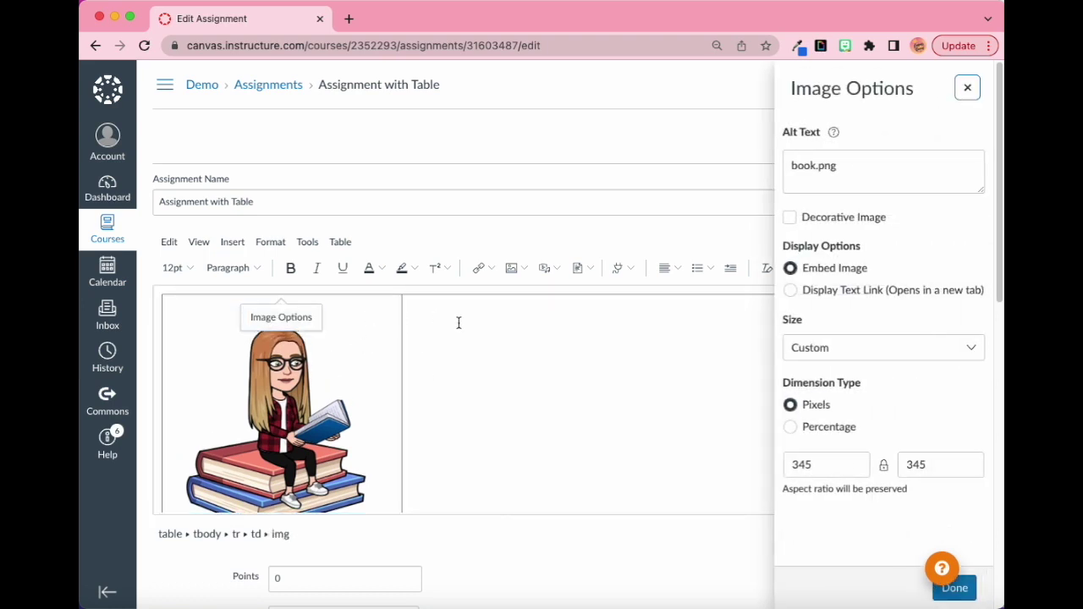
left_click(790, 427)
left_click(405, 356)
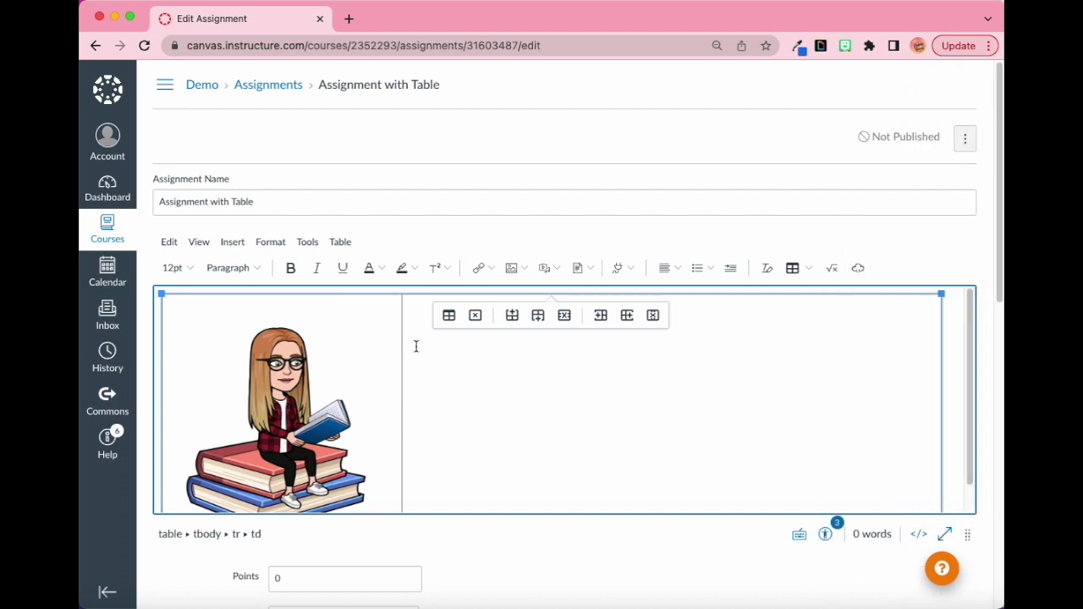
left_click_drag(401, 348, 358, 350)
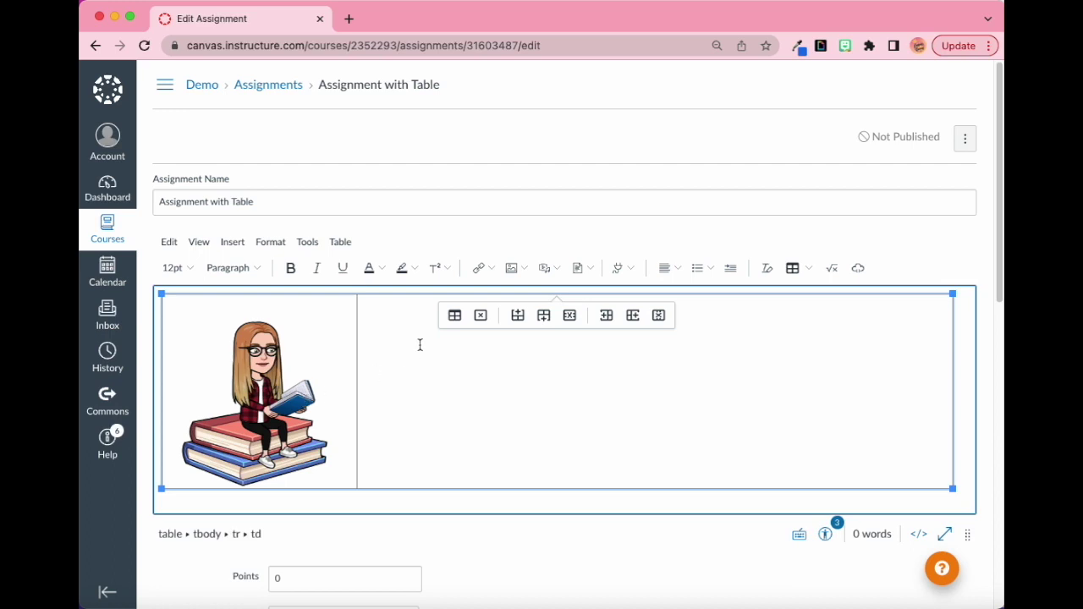
Step: Enter "Reading Assignment!" and, on a new line, "Directions placed here." in the table's right cell
type("REadin")
type("eading ")
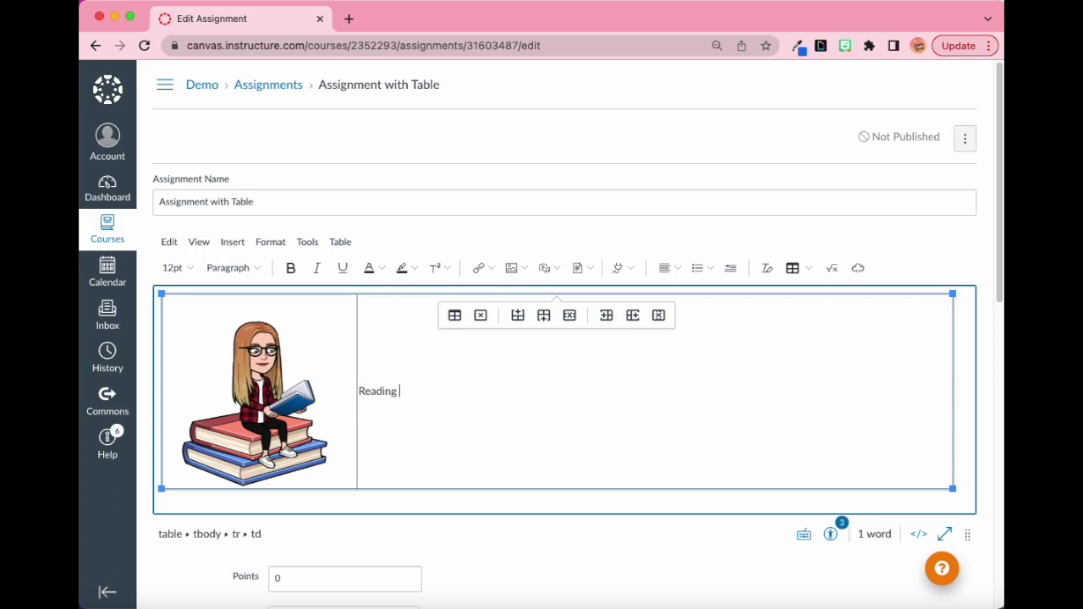
type("Assignment")
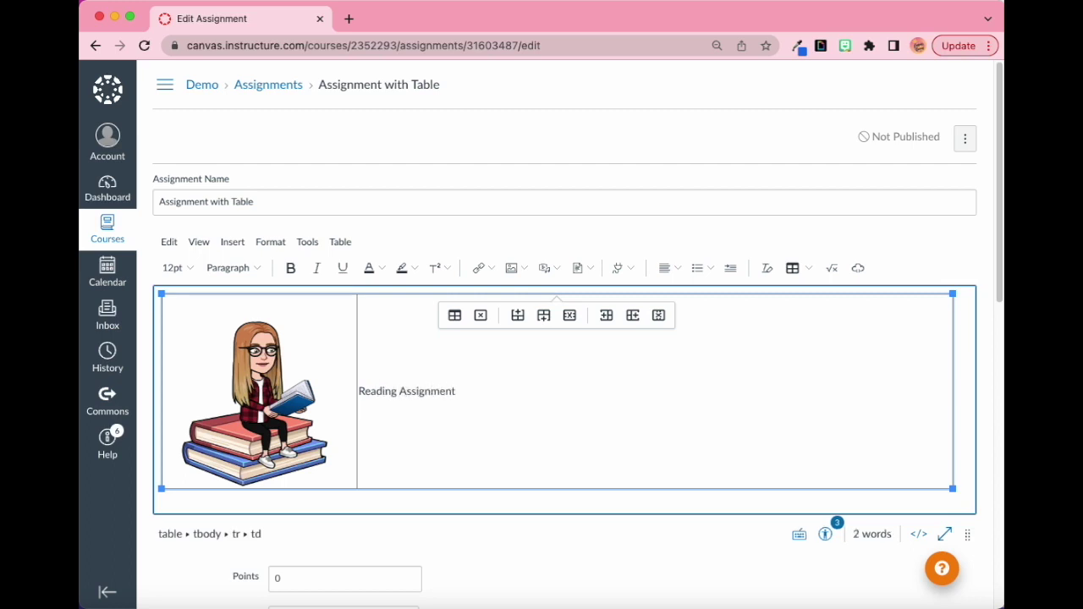
type("!")
key("Return")
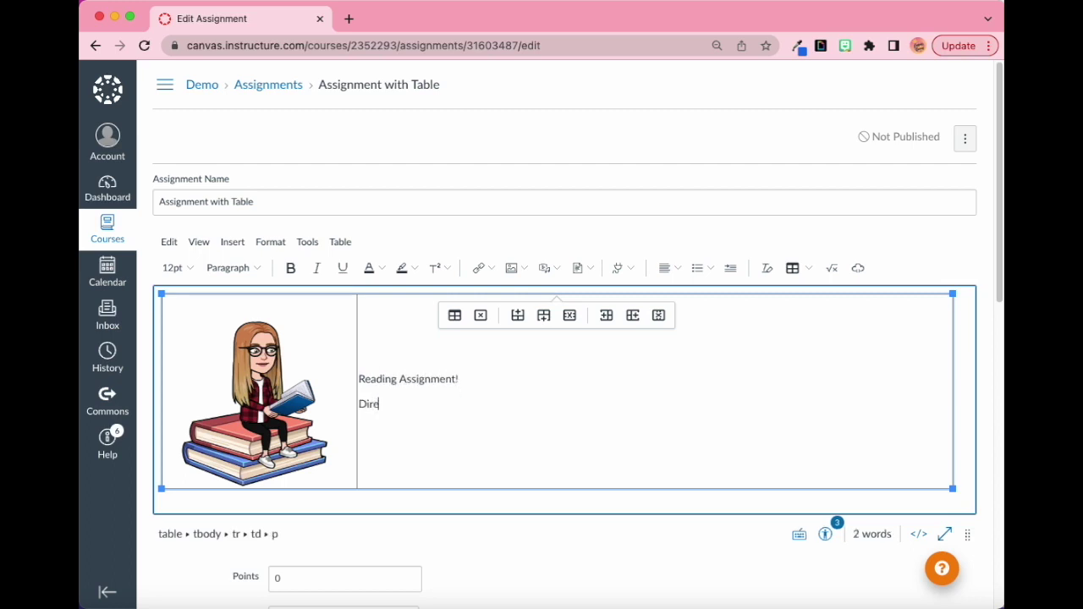
type("Directions placed he")
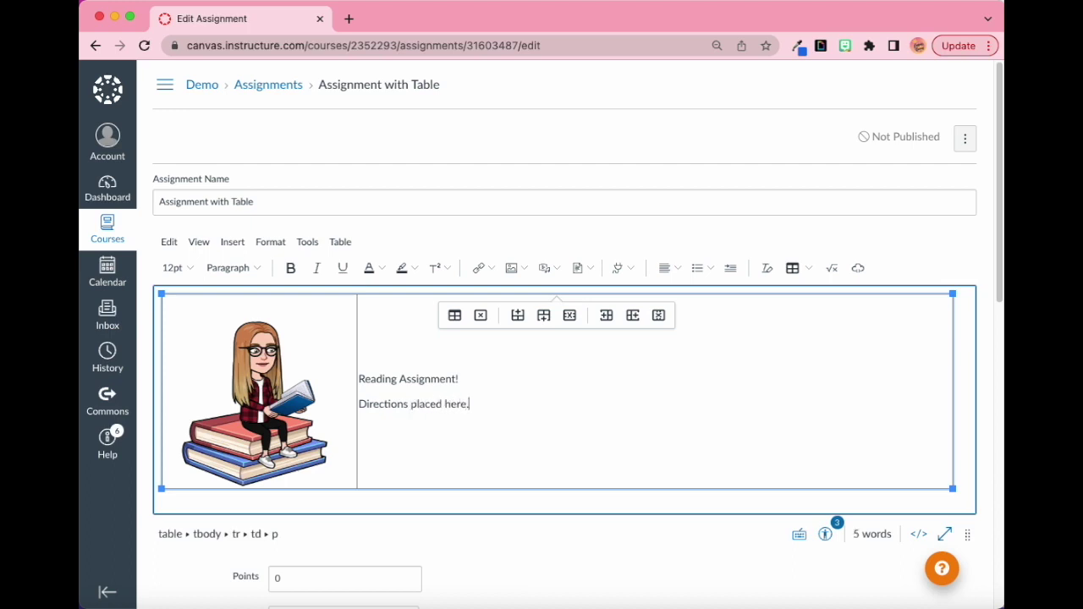
type("re.")
Step: Set the vertical alignment of the right cell containing the directions to Top
scroll(474, 398, "down", 1)
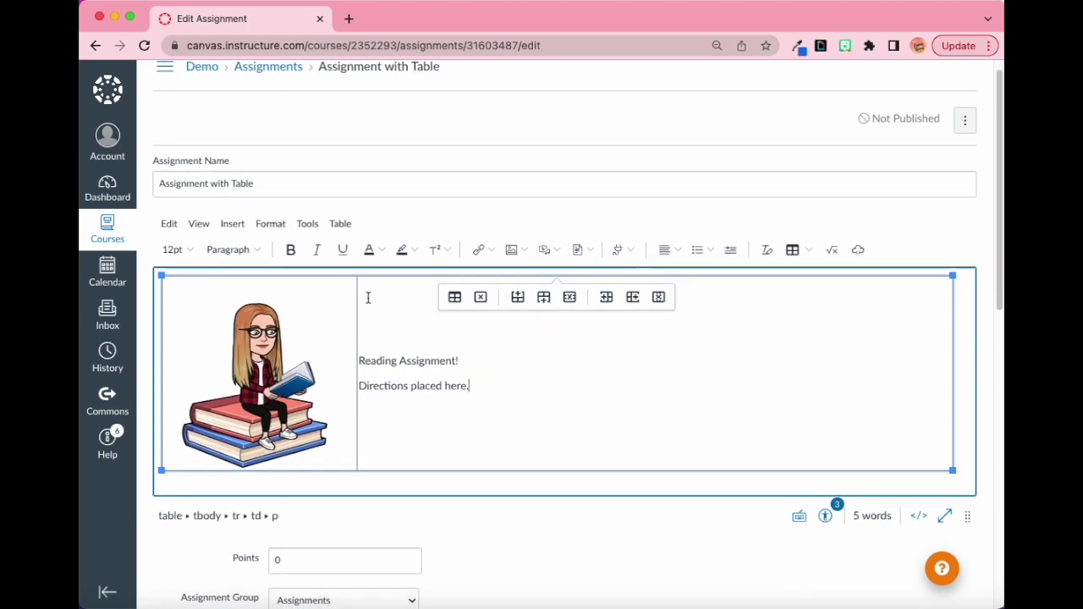
left_click_drag(485, 383, 355, 359)
left_click(817, 251)
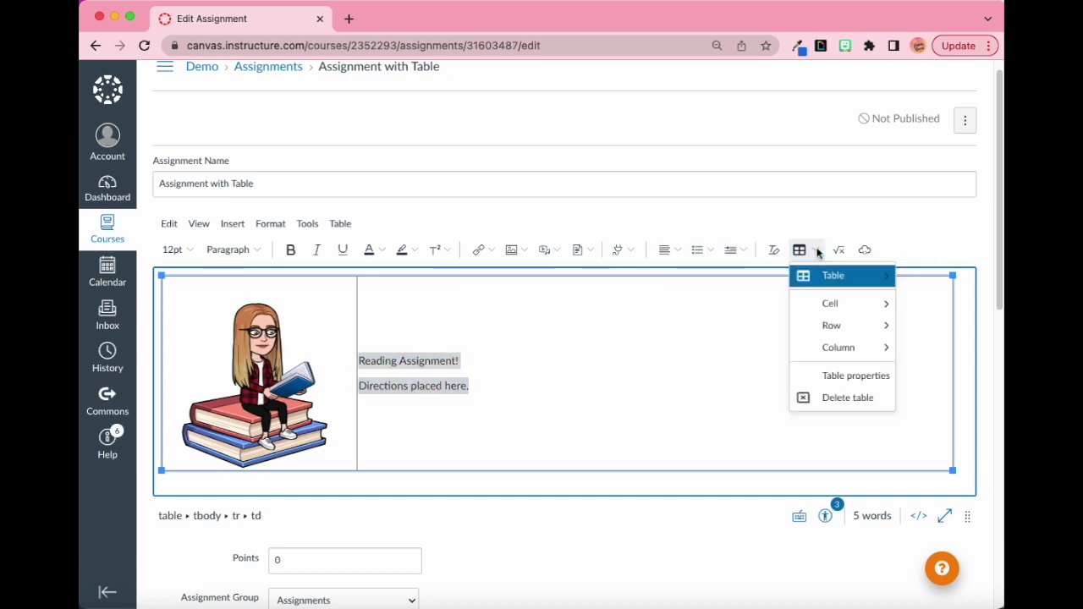
mouse_move(829, 303)
left_click(771, 308)
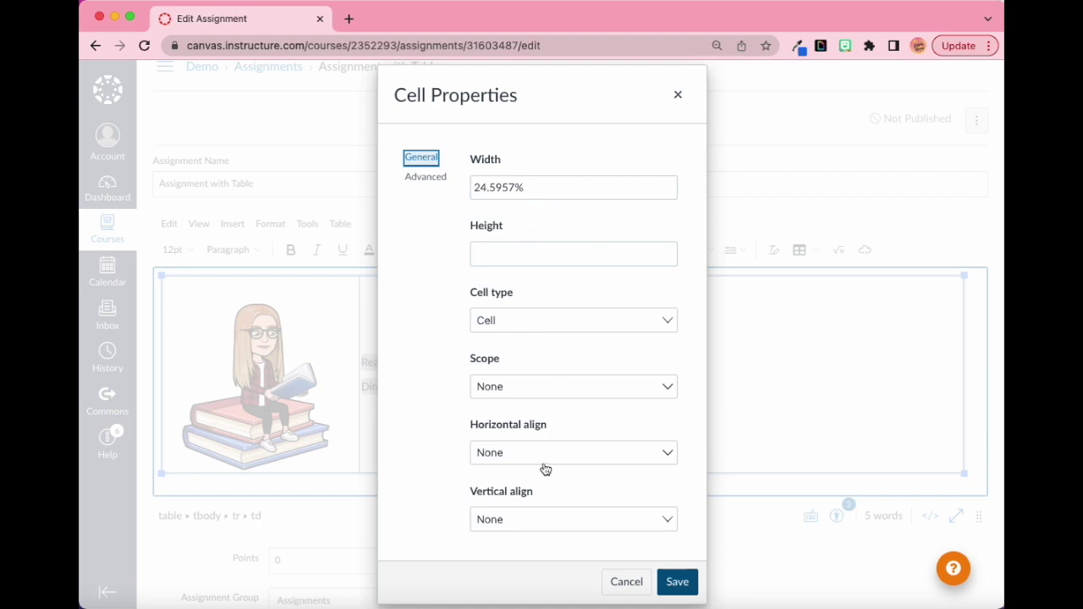
left_click(509, 522)
left_click(498, 449)
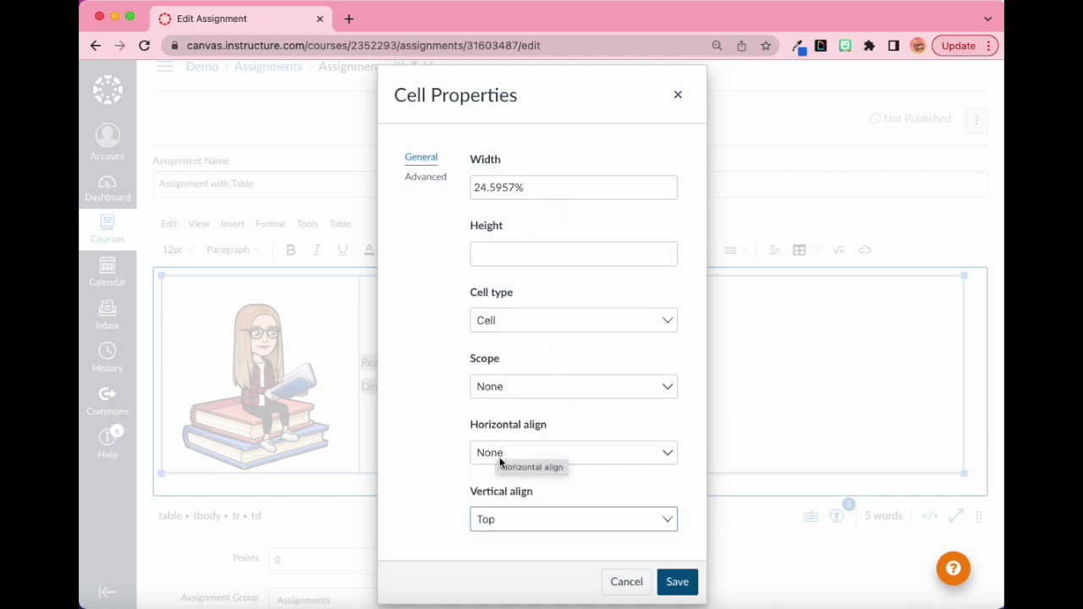
left_click(626, 581)
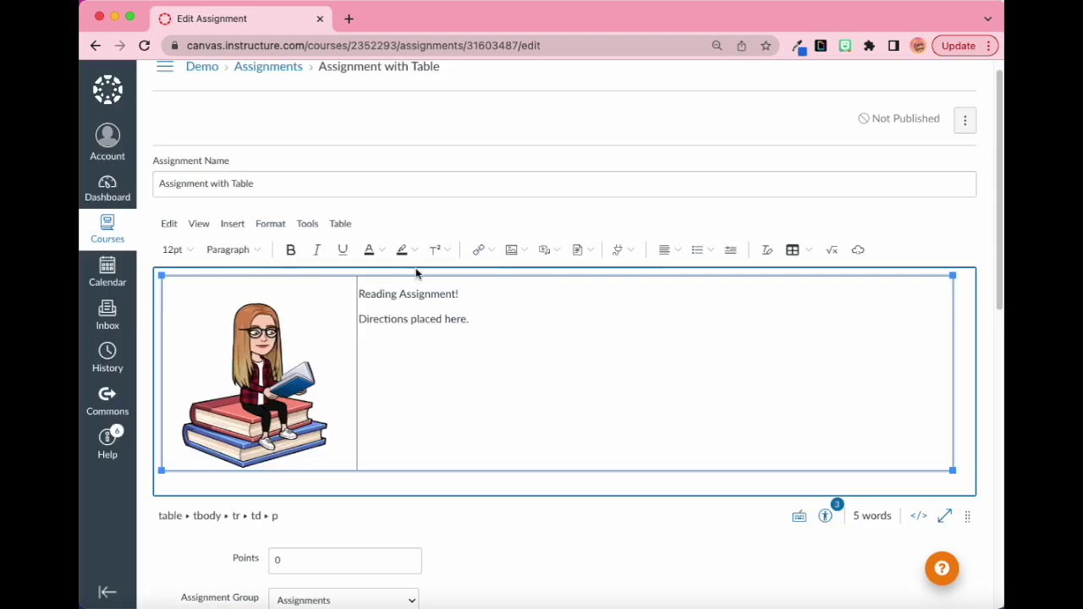
Step: Add a third line reading "Continue with my directions" below the existing text in the right cell
key("Return")
type("Contin")
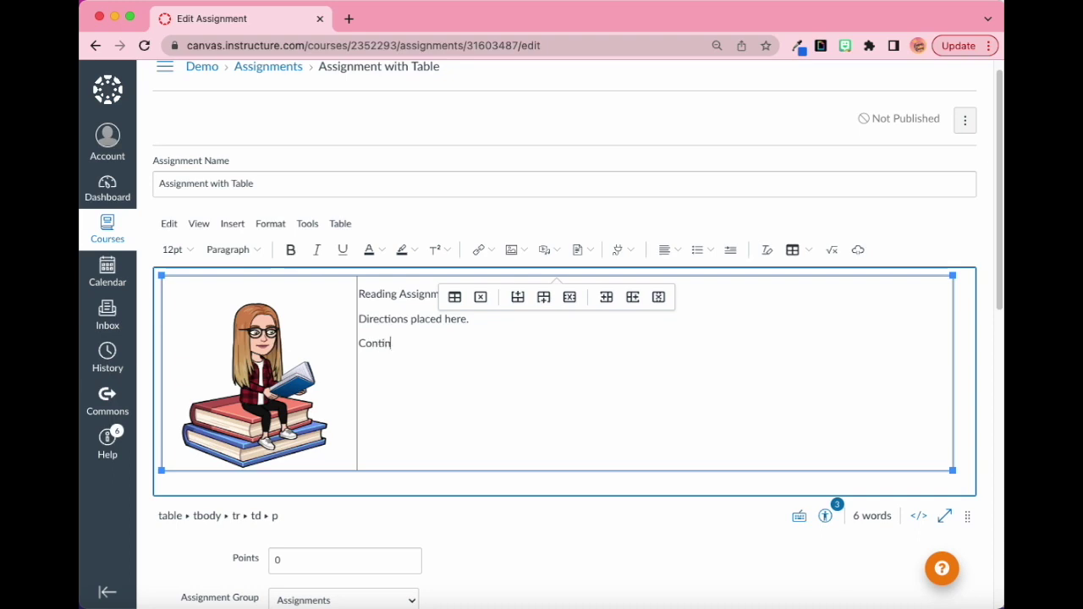
type("ue with my directions")
Step: Format all three lines of text in the right cell as 14pt bold
left_click_drag(546, 347, 300, 259)
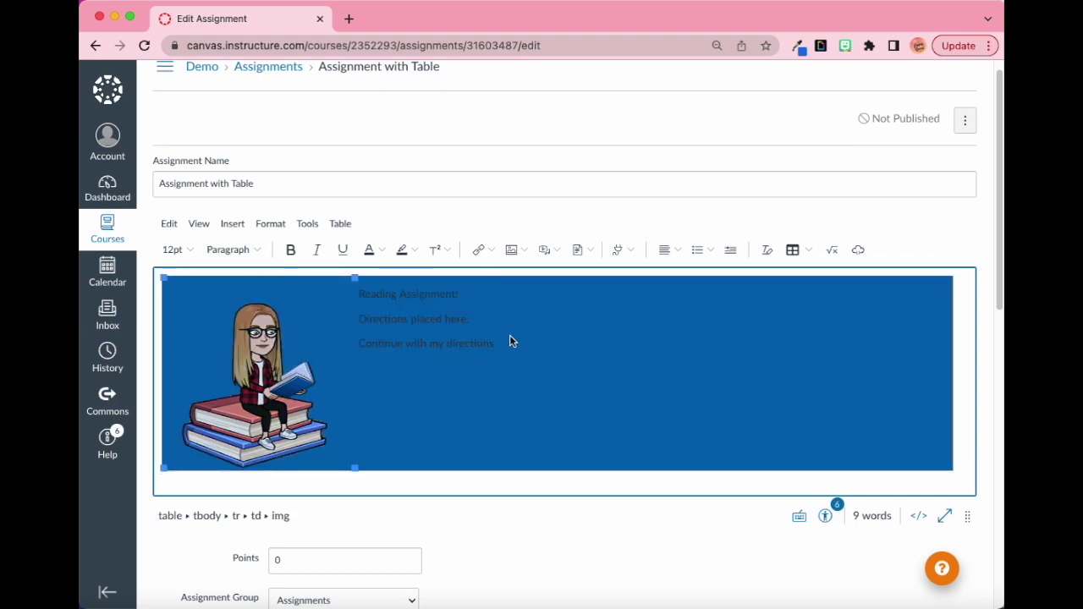
left_click_drag(510, 345, 358, 290)
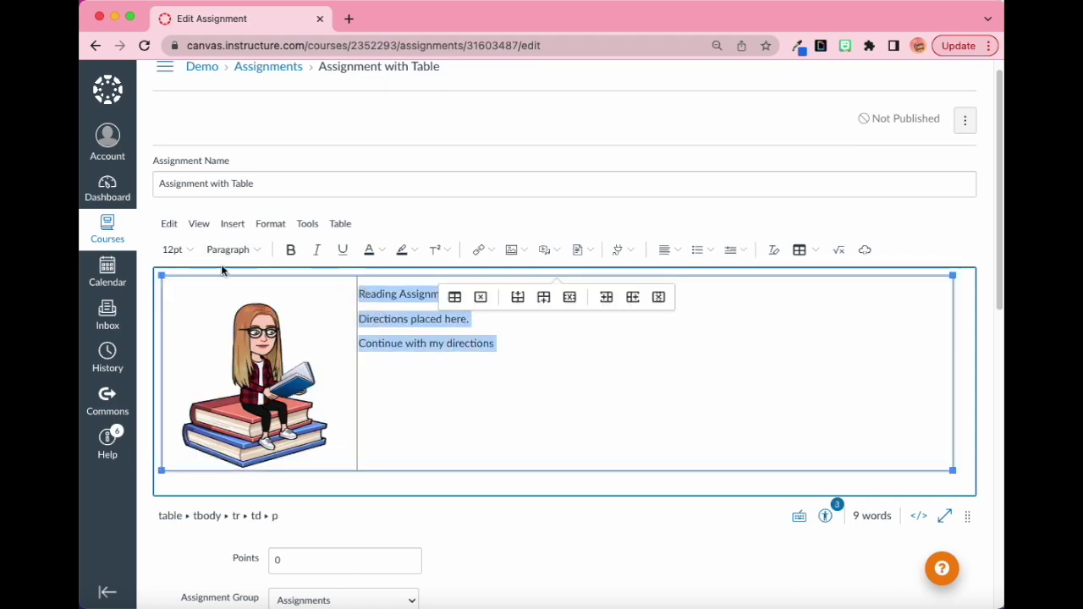
left_click(175, 250)
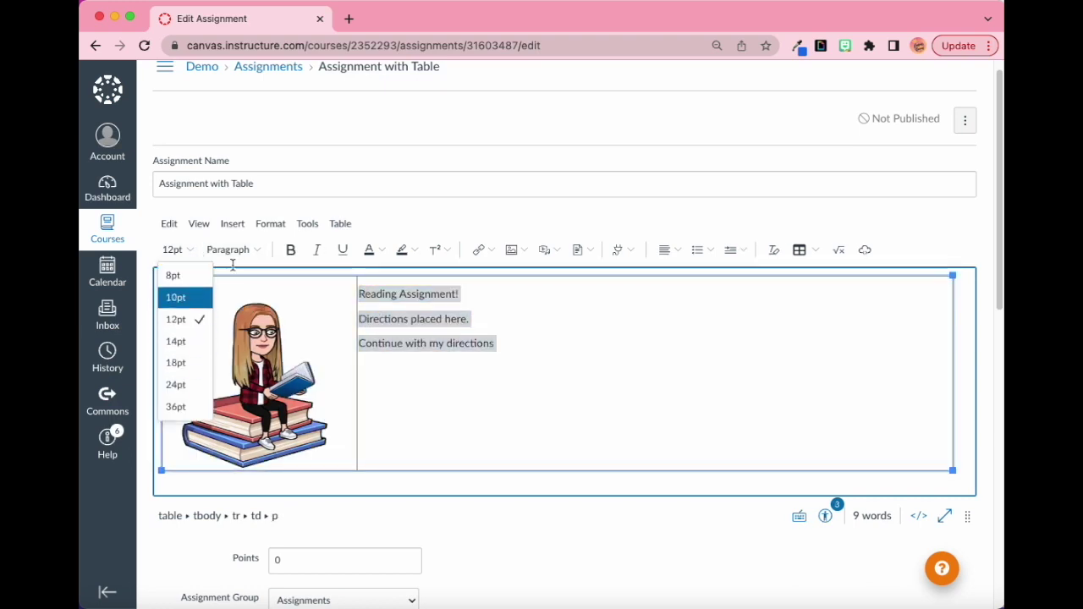
left_click(176, 341)
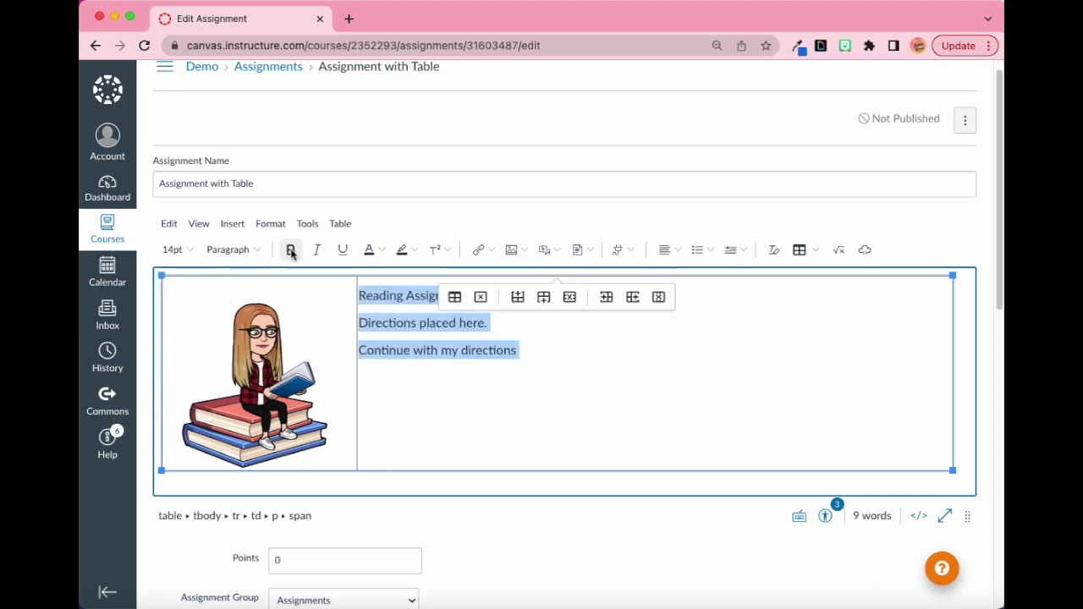
left_click(291, 251)
left_click(432, 399)
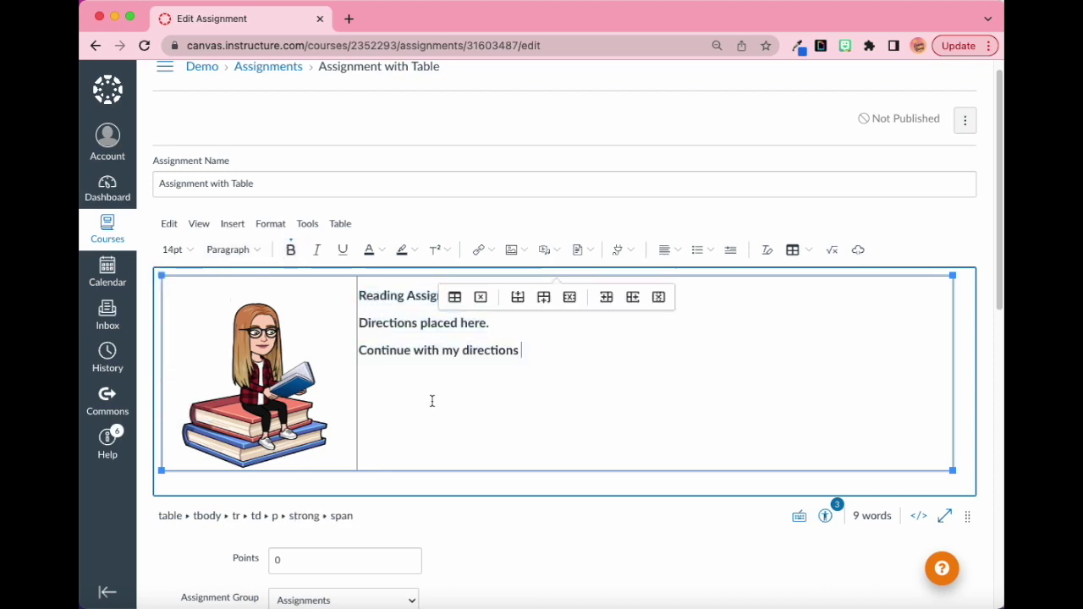
Step: Set the border color of both table cells to white (#ffffff) in the cell properties
scroll(643, 409, "down", 1)
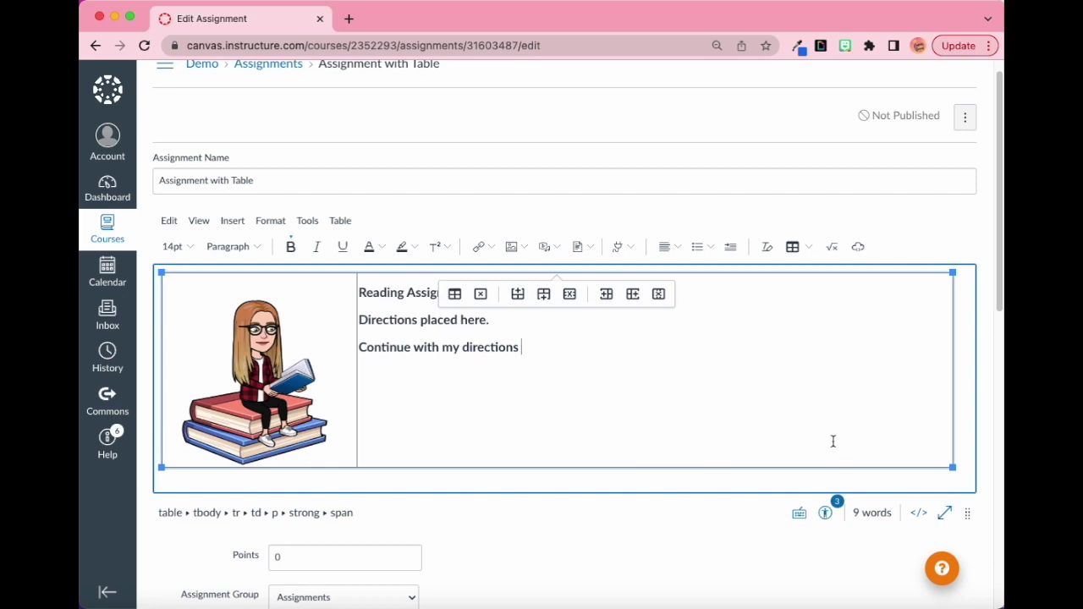
left_click_drag(833, 408, 331, 384)
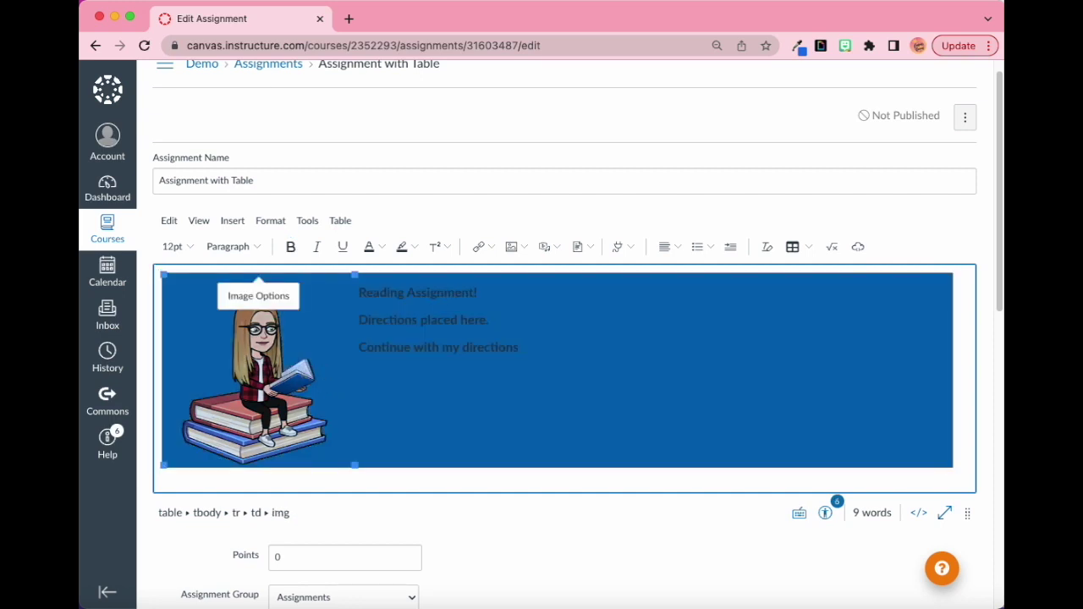
left_click(809, 246)
mouse_move(811, 311)
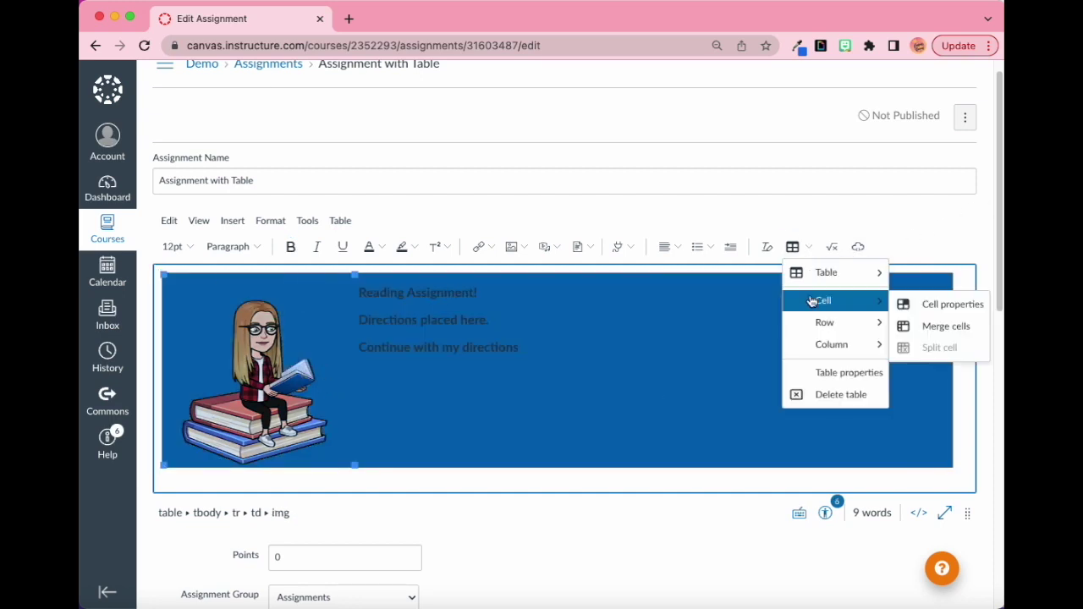
left_click(909, 306)
left_click(432, 177)
left_click(482, 320)
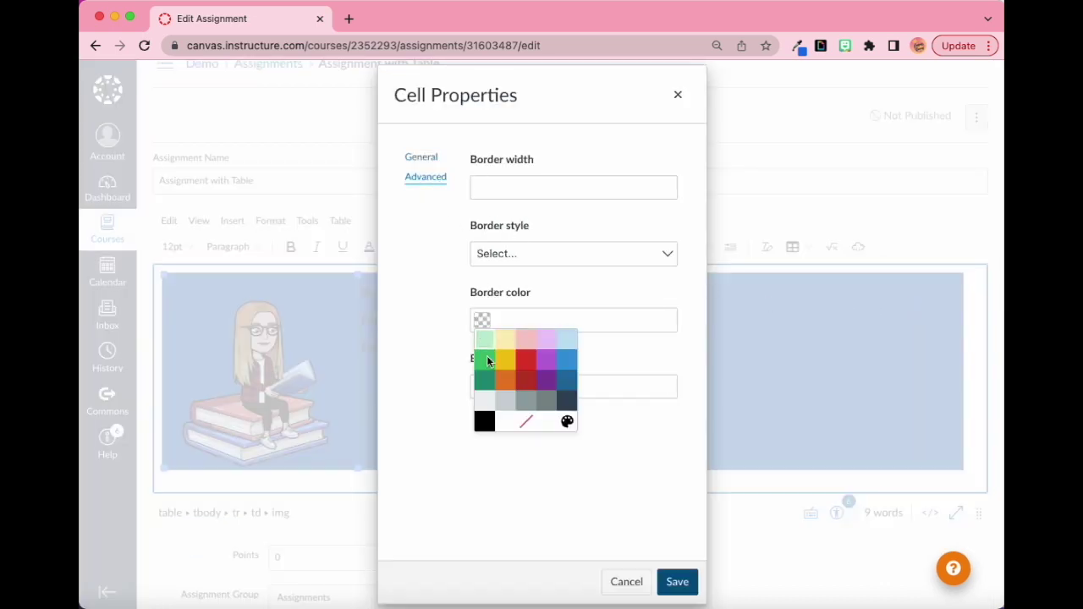
left_click(499, 421)
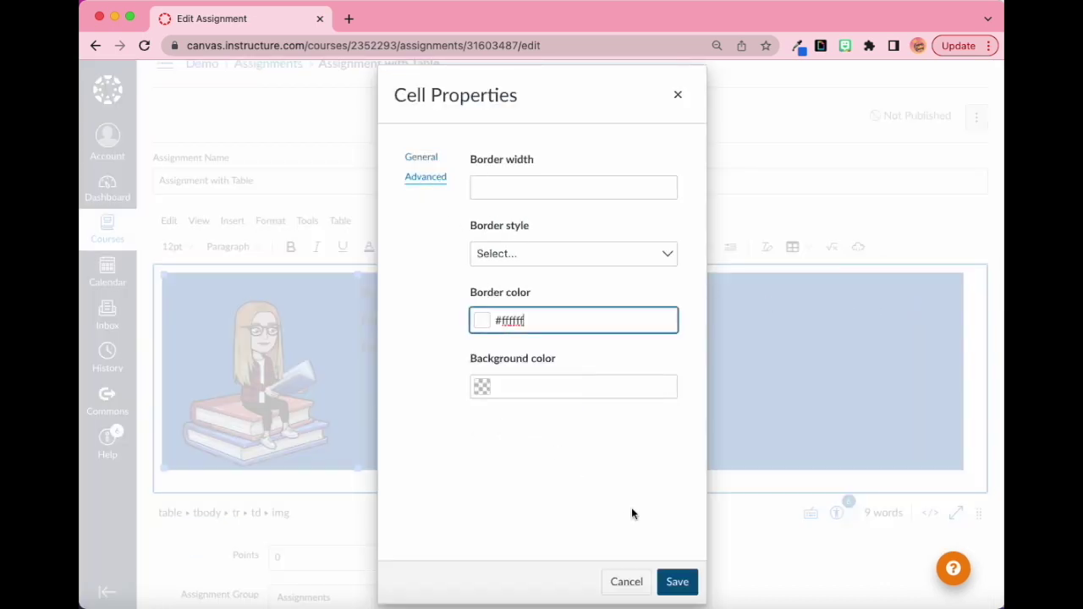
left_click(682, 582)
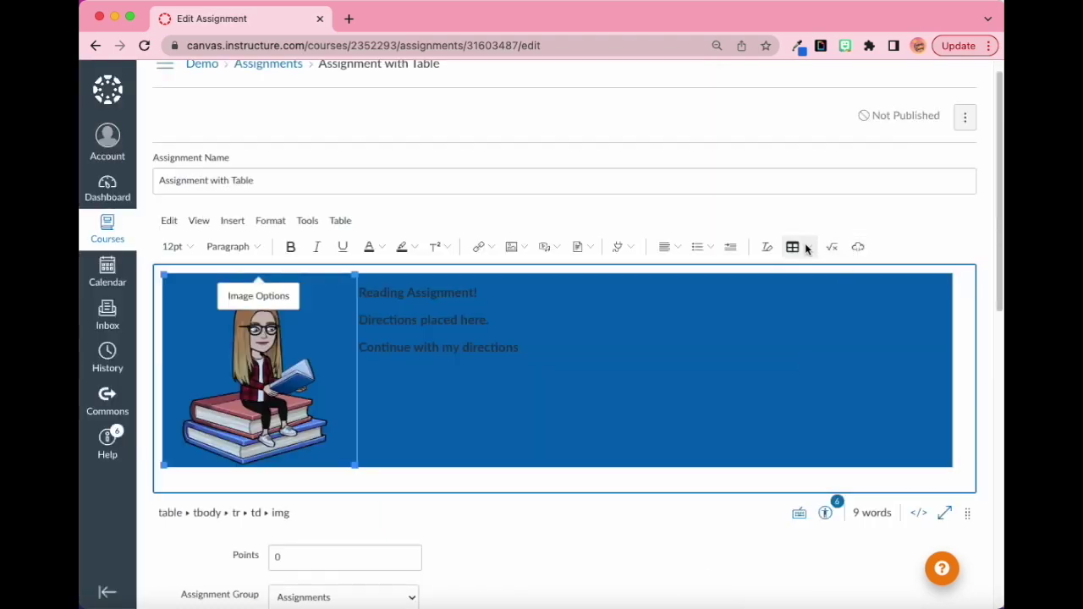
Step: Set the border color of the whole table to white (#ffffff) in the table properties
left_click(807, 248)
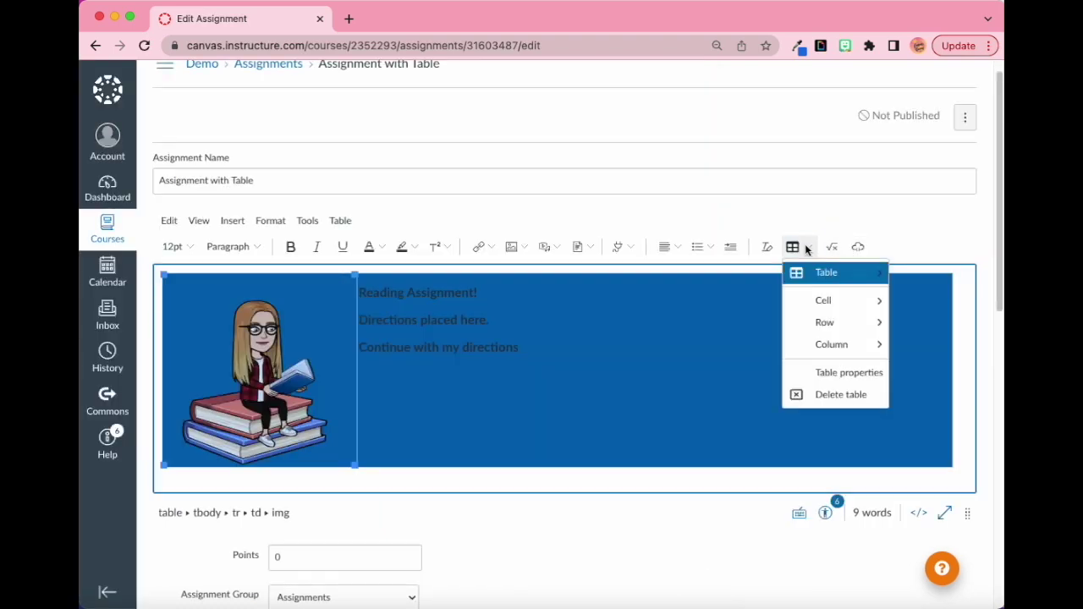
left_click(821, 374)
left_click(441, 252)
left_click(482, 320)
left_click(517, 399)
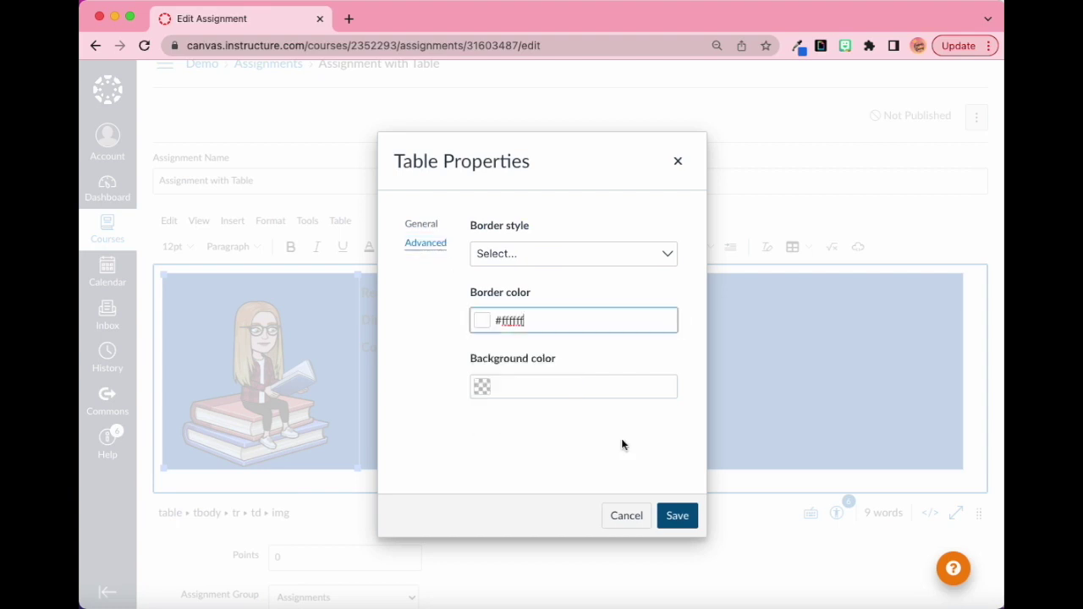
left_click(689, 526)
left_click(693, 469)
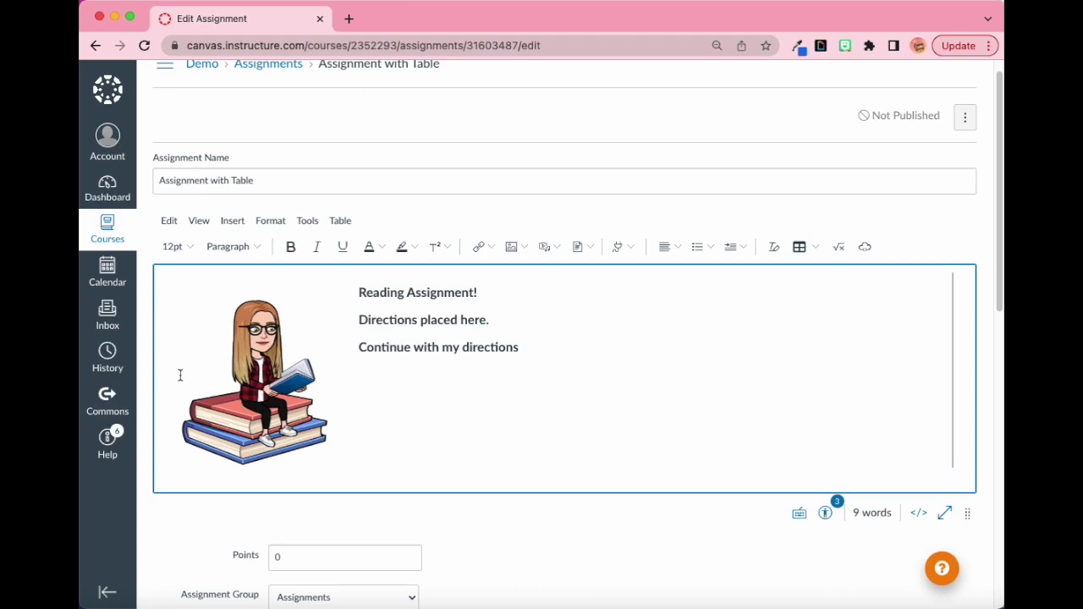
Step: Save and publish the assignment
scroll(864, 577, "down", 5)
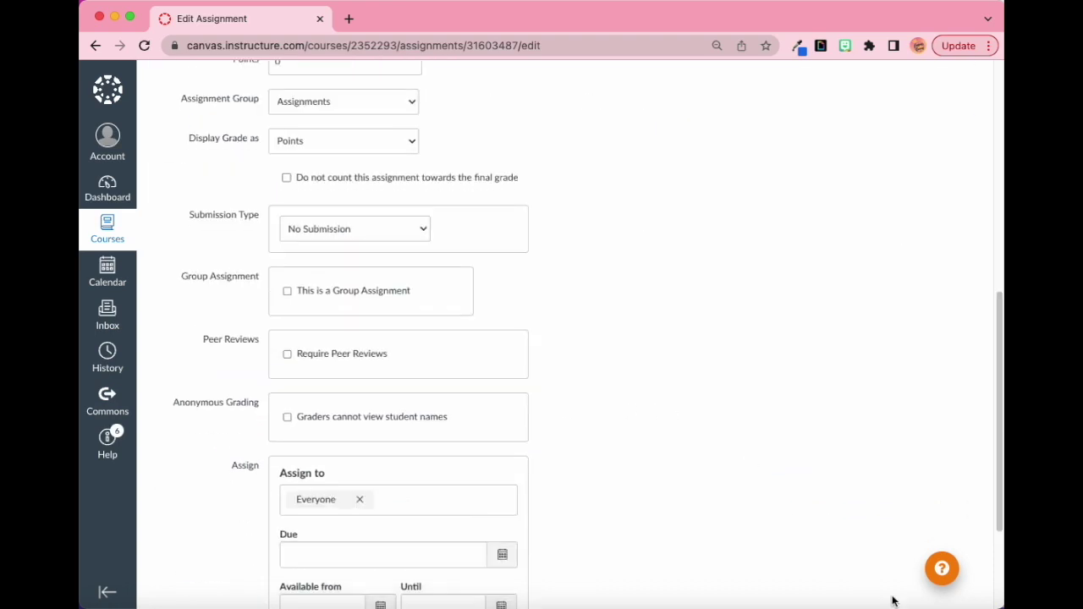
scroll(864, 576, "down", 2)
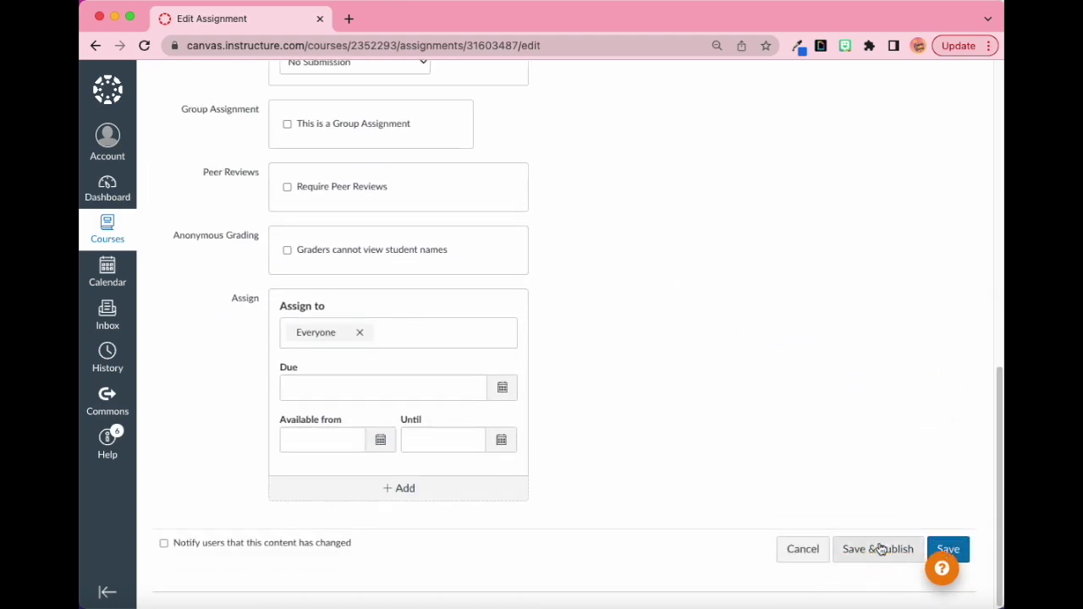
left_click(880, 549)
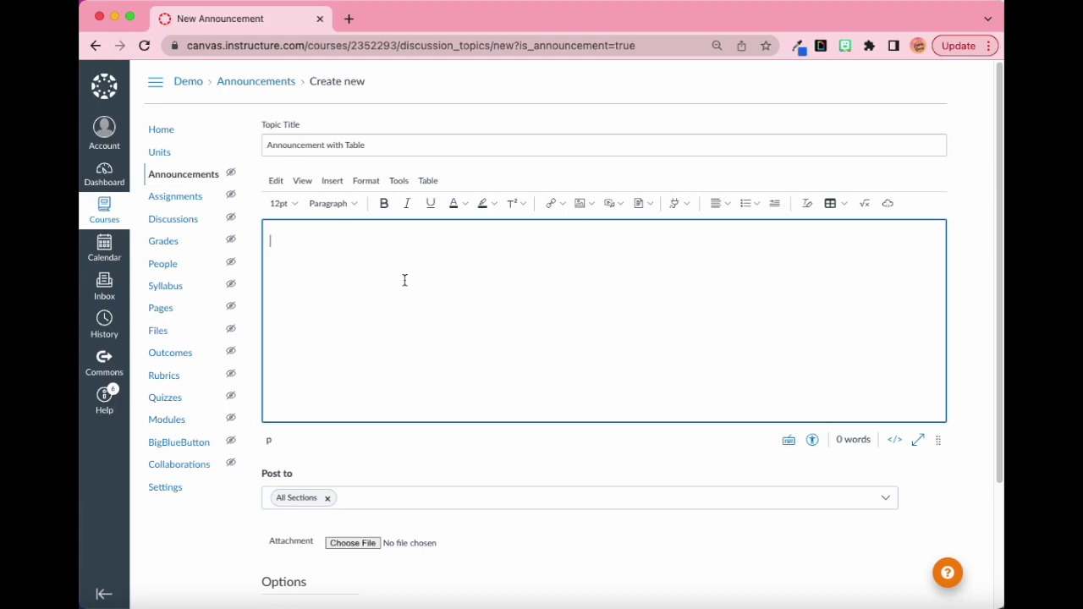
Step: Insert a table with two columns and one row in the body of the "Announcement with Table" announcement
left_click(294, 145)
double_click(295, 144)
left_click(611, 258)
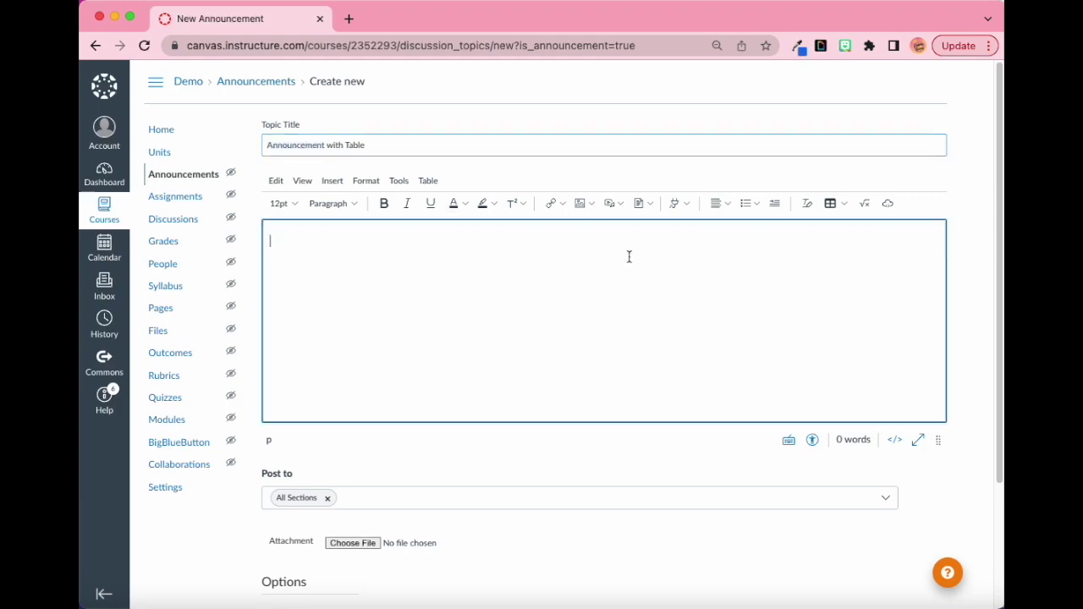
left_click(848, 205)
mouse_move(871, 225)
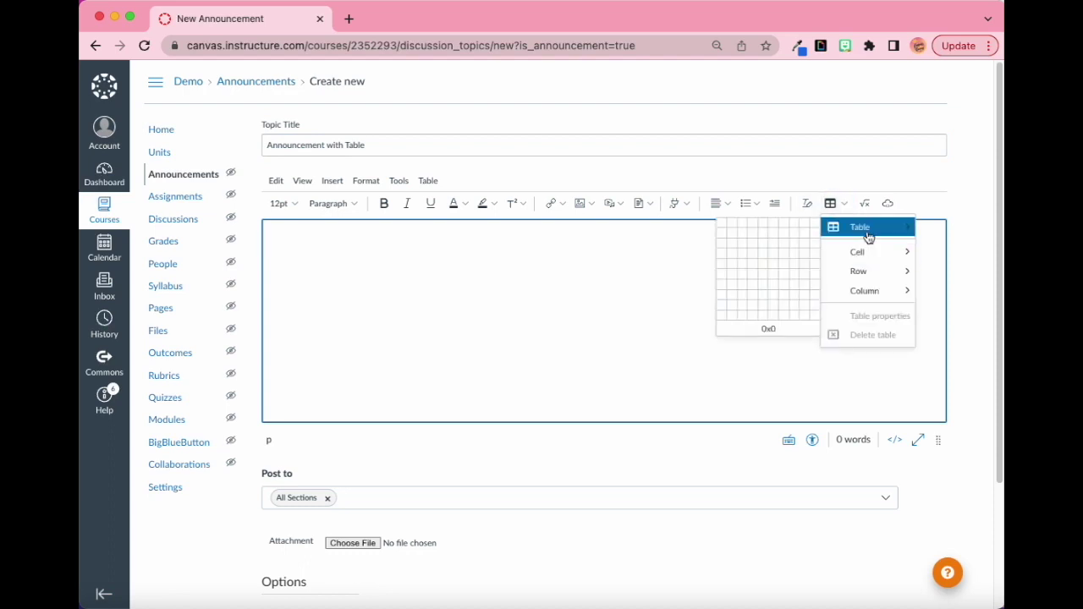
left_click(733, 227)
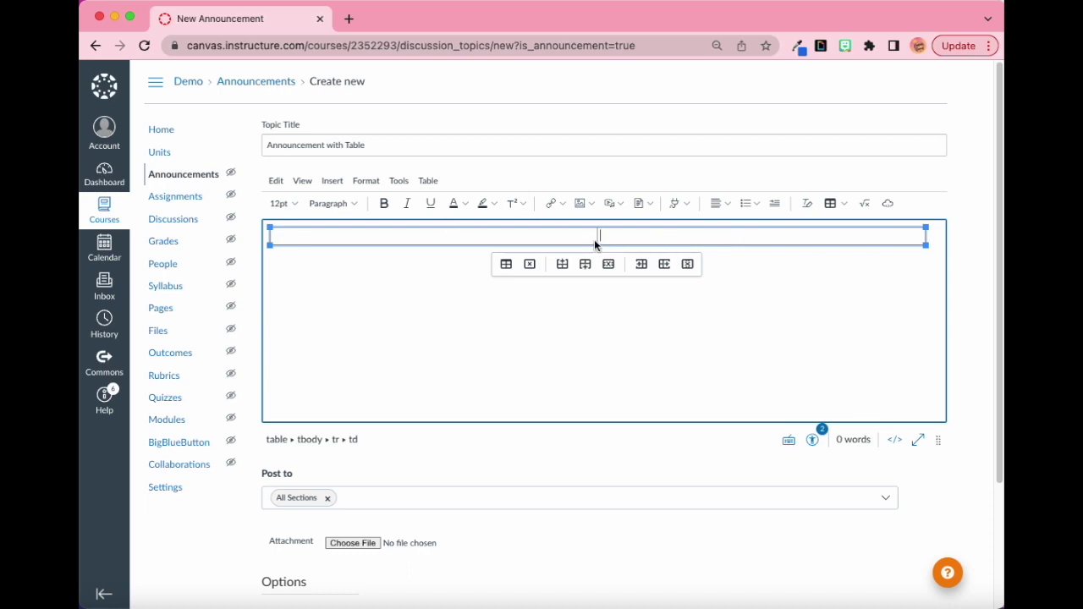
Step: Narrow the first column of the announcement's table to about a quarter of the table's width
left_click_drag(599, 242, 583, 246)
left_click(440, 257)
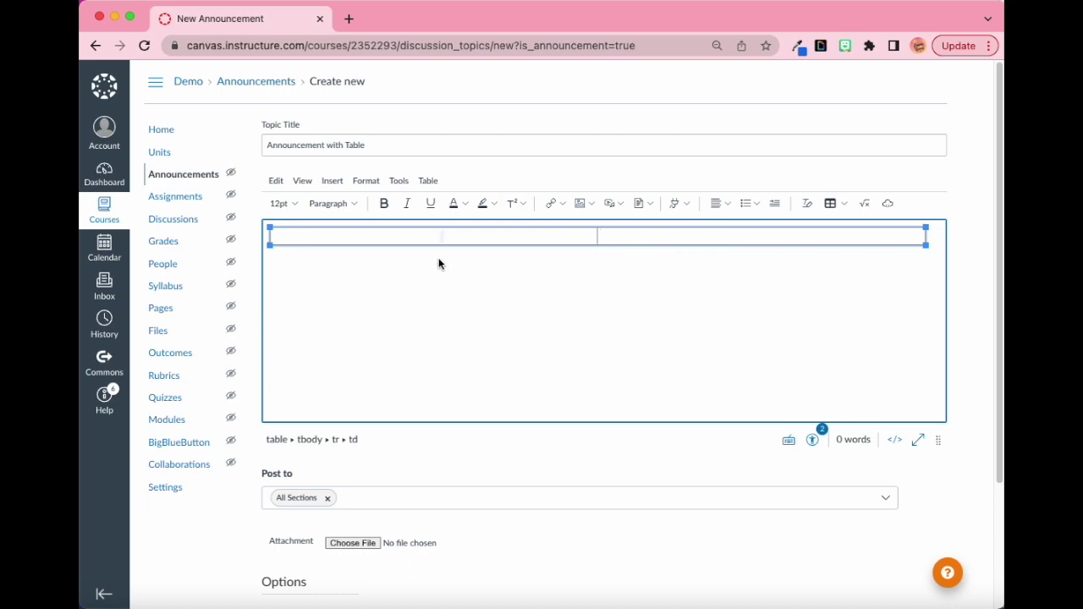
left_click(729, 241)
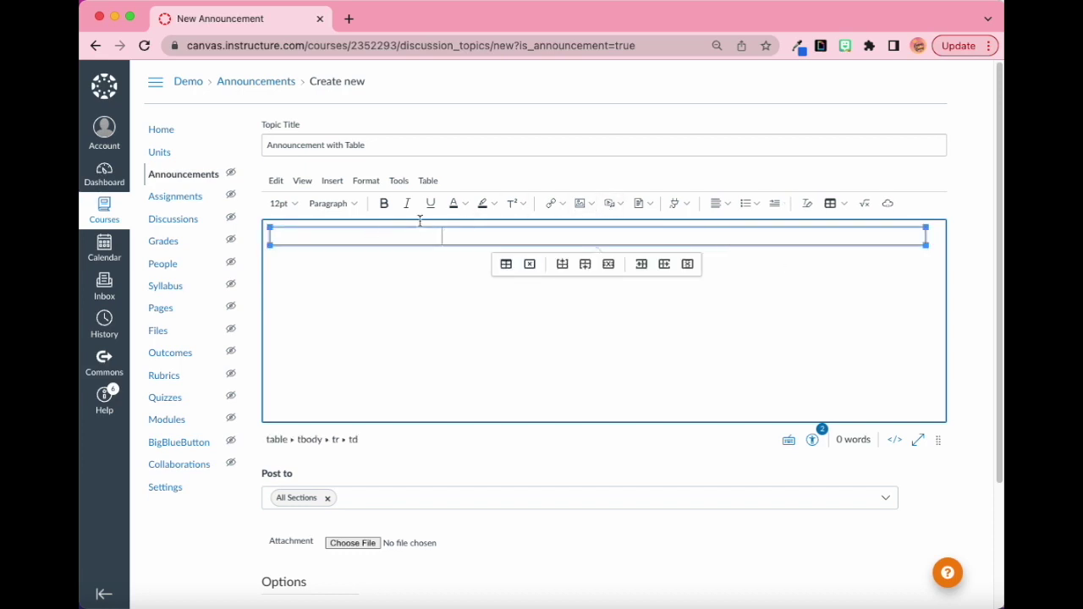
Step: Insert the welcome classroom image from the course files into the first cell of the announcement's table
left_click(583, 205)
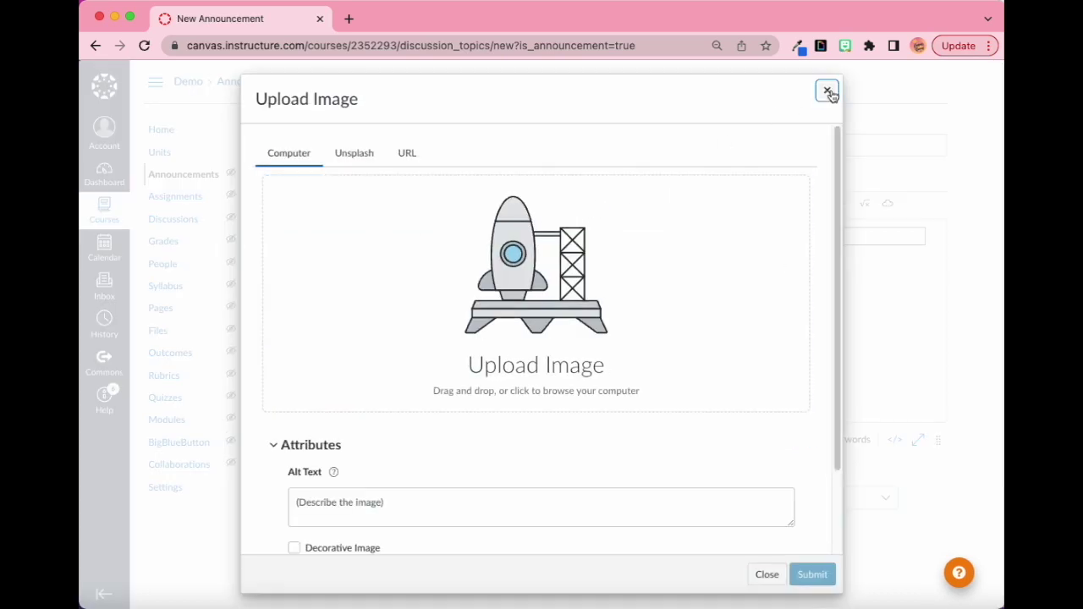
left_click(827, 92)
left_click(592, 205)
left_click(612, 264)
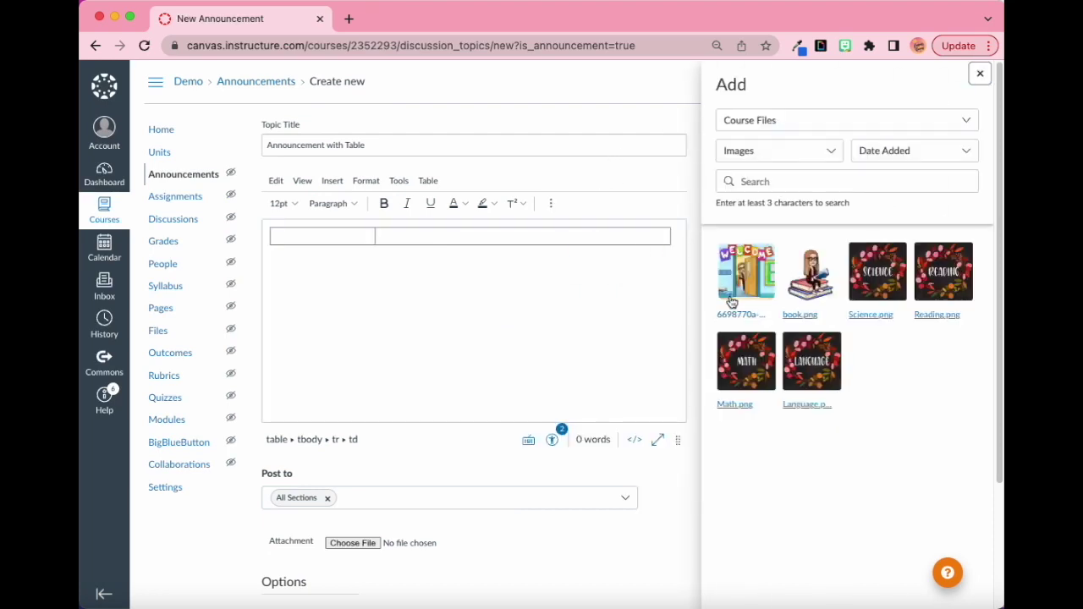
left_click(732, 302)
left_click(337, 379)
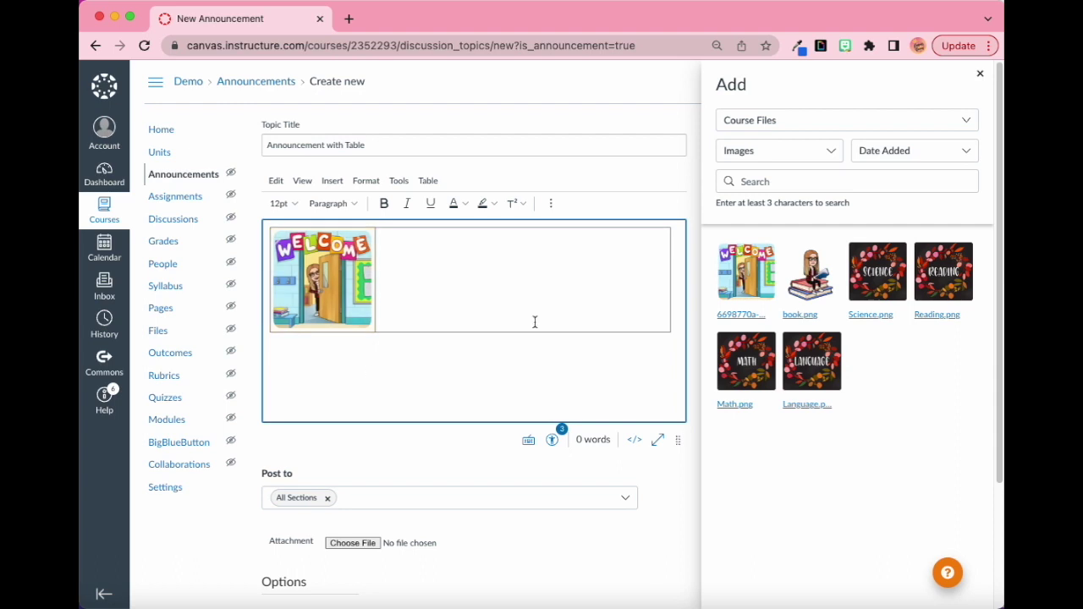
left_click(979, 74)
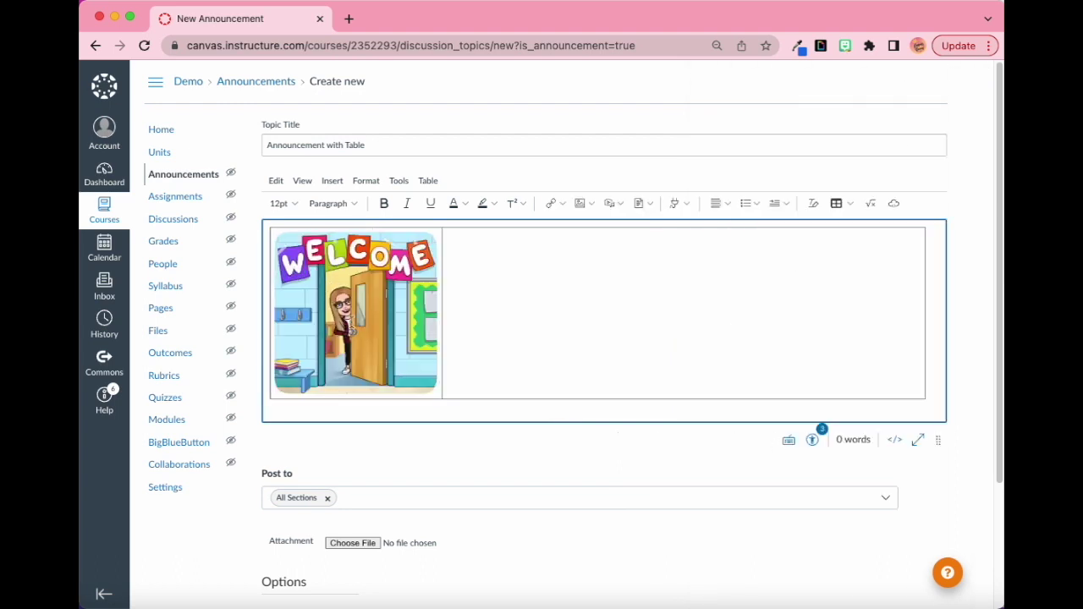
Step: Set the welcome image's dimension type to Percentage at 100% in its image options
left_click(495, 304)
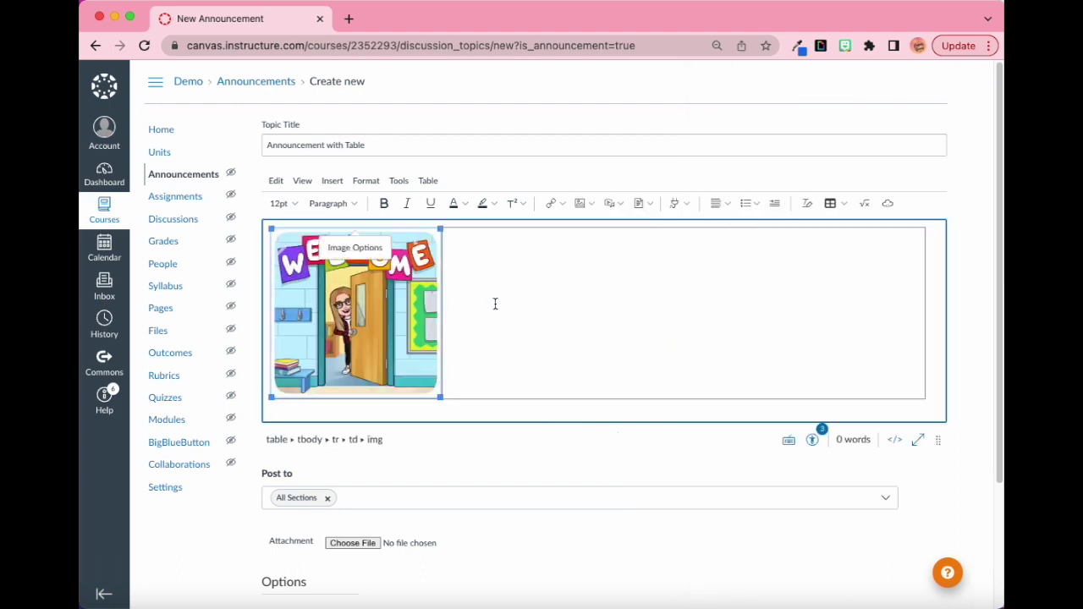
left_click(355, 247)
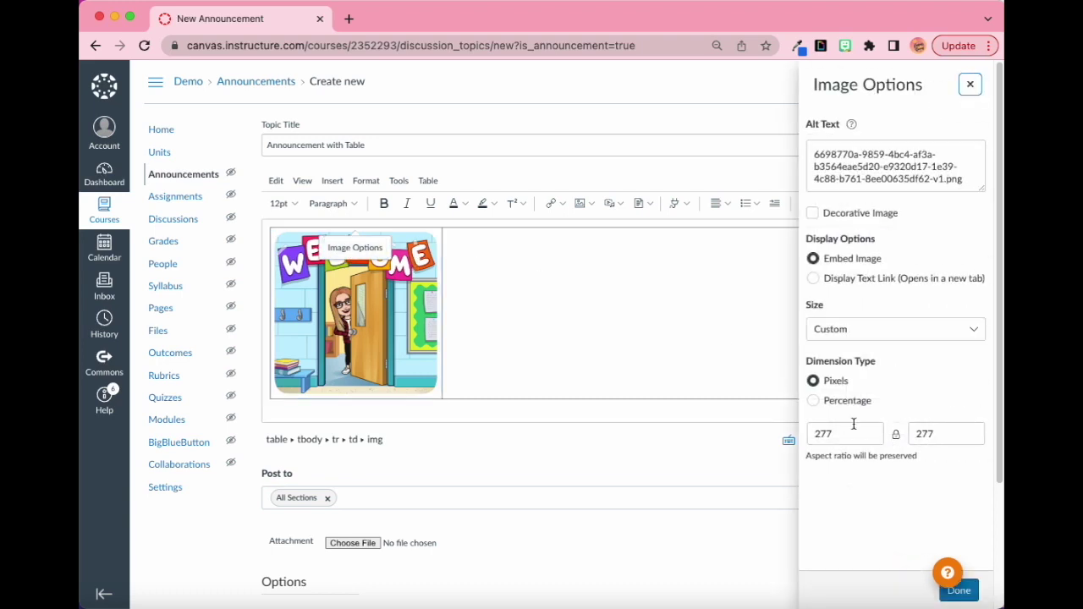
left_click(813, 400)
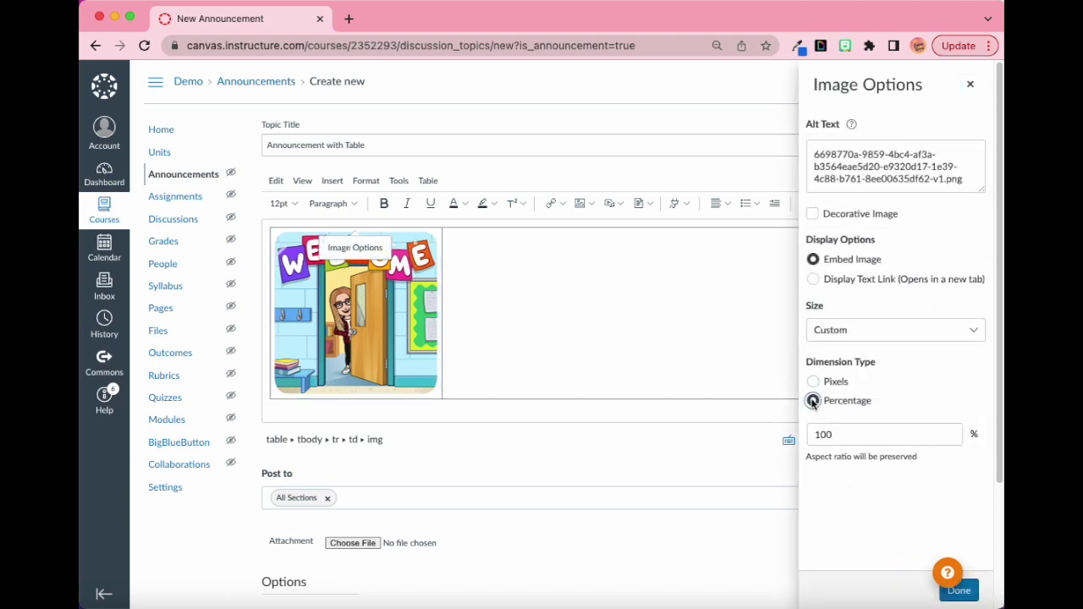
left_click(978, 593)
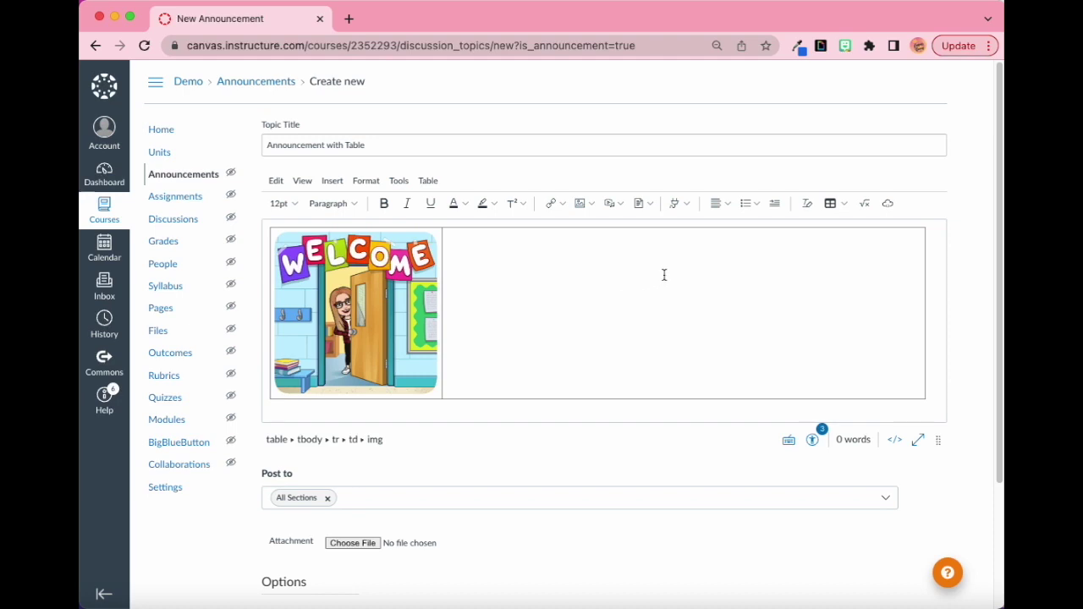
Step: Enter "Welcome Message Here!" in the second cell of the table
left_click(759, 276)
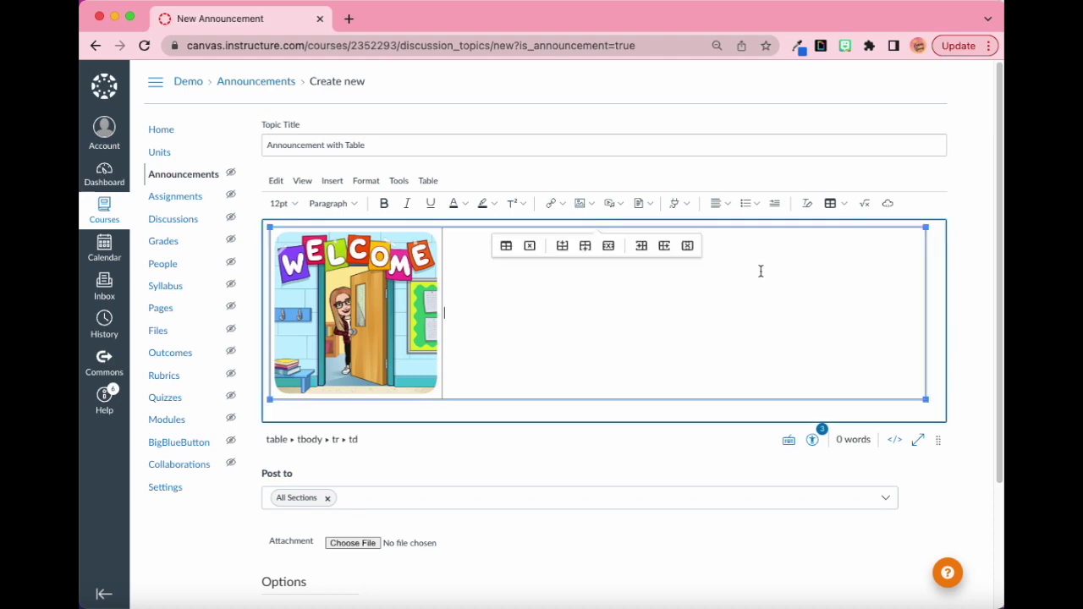
type("WE")
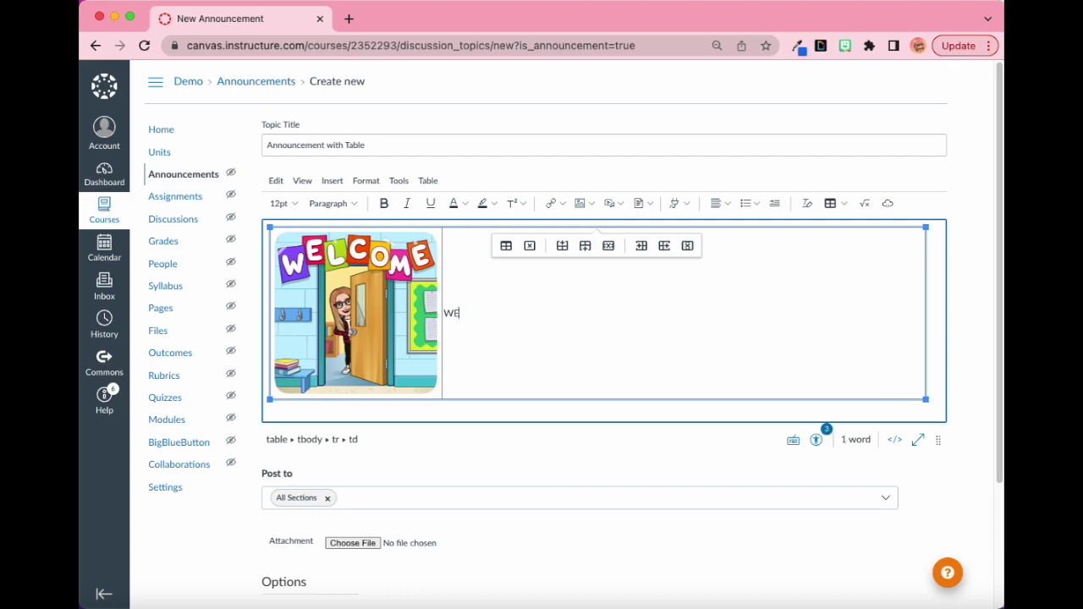
type("lcome Message Here!")
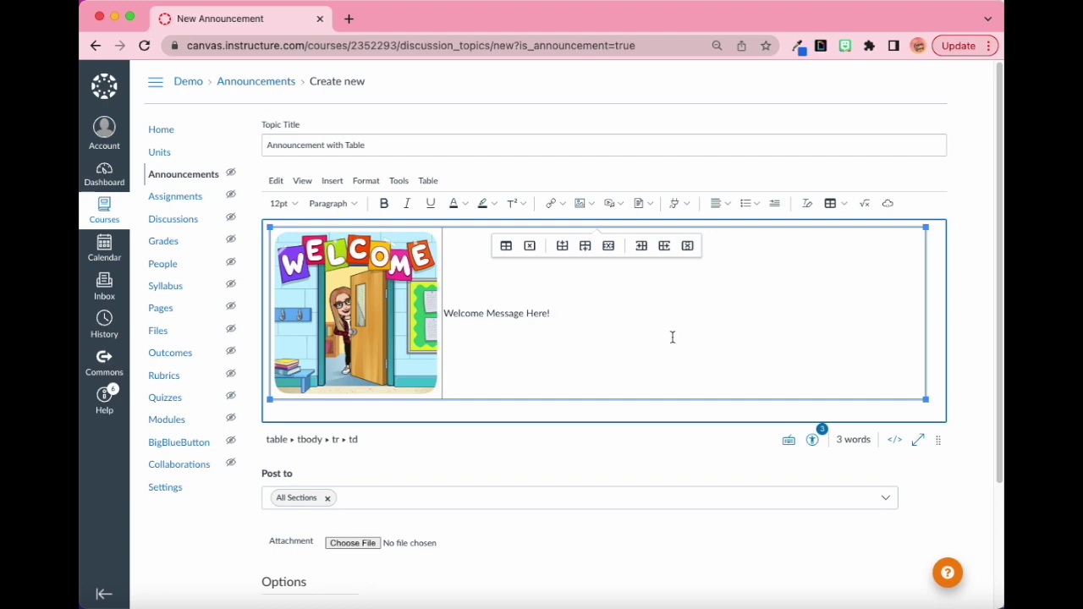
Step: Center the welcome message horizontally in its cell, without a bullet
left_click_drag(694, 331, 446, 310)
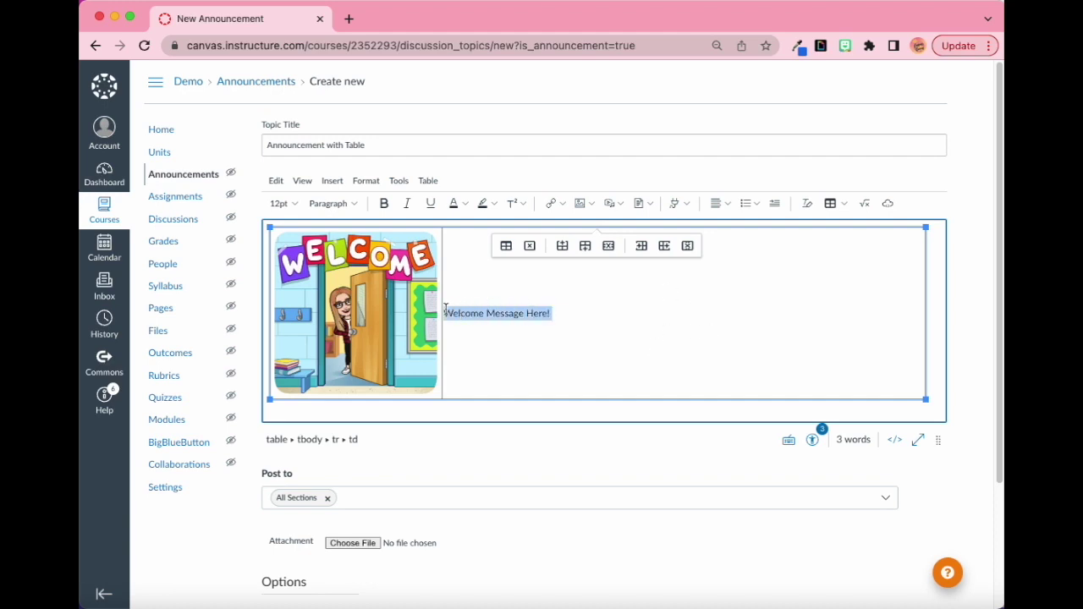
left_click(744, 203)
left_click(756, 203)
left_click(726, 203)
left_click(744, 228)
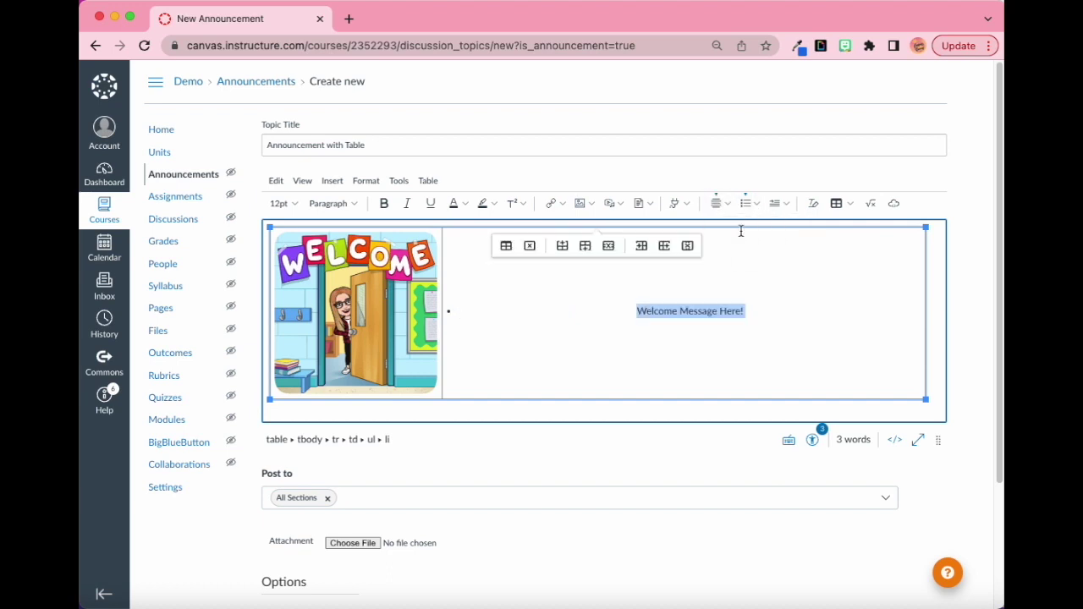
left_click(746, 204)
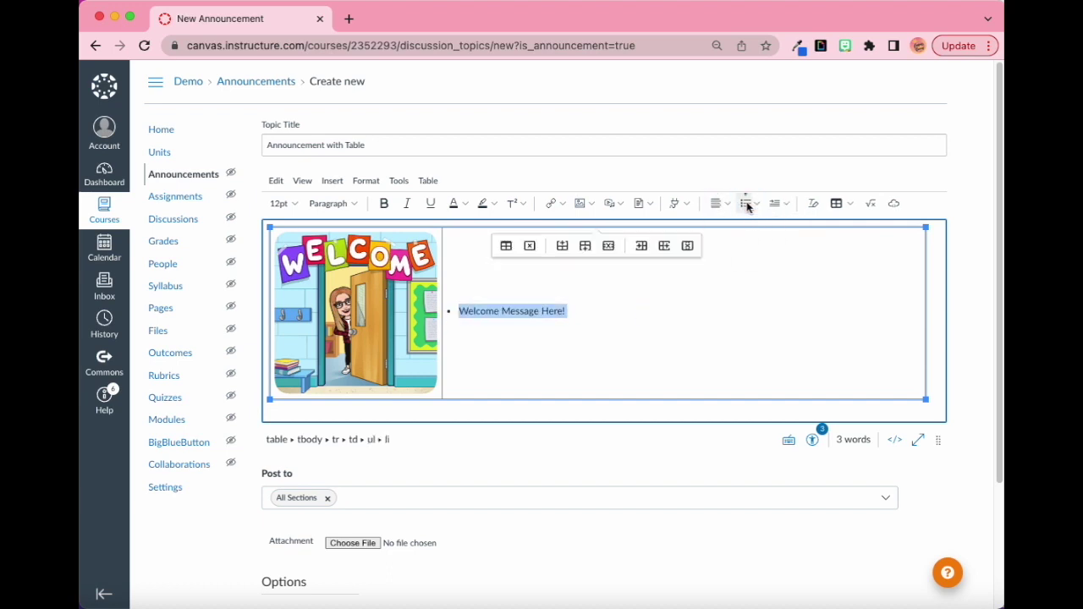
left_click(719, 203)
left_click(735, 231)
left_click(733, 331)
Step: Format the welcome message in 24pt Balsamiq Sans
triple_click(692, 314)
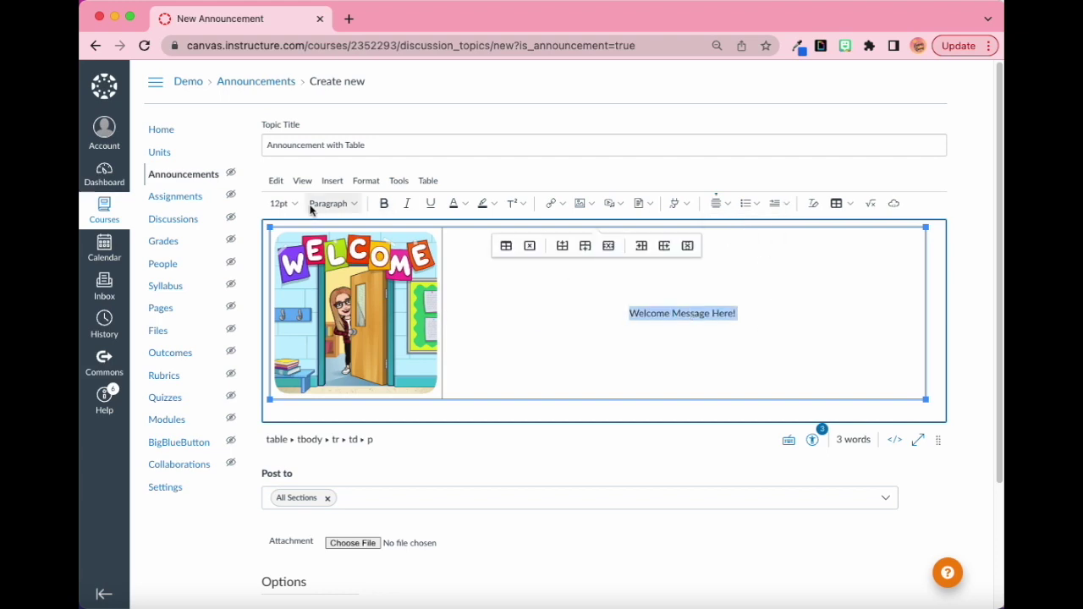
left_click(282, 203)
left_click(286, 323)
left_click(366, 180)
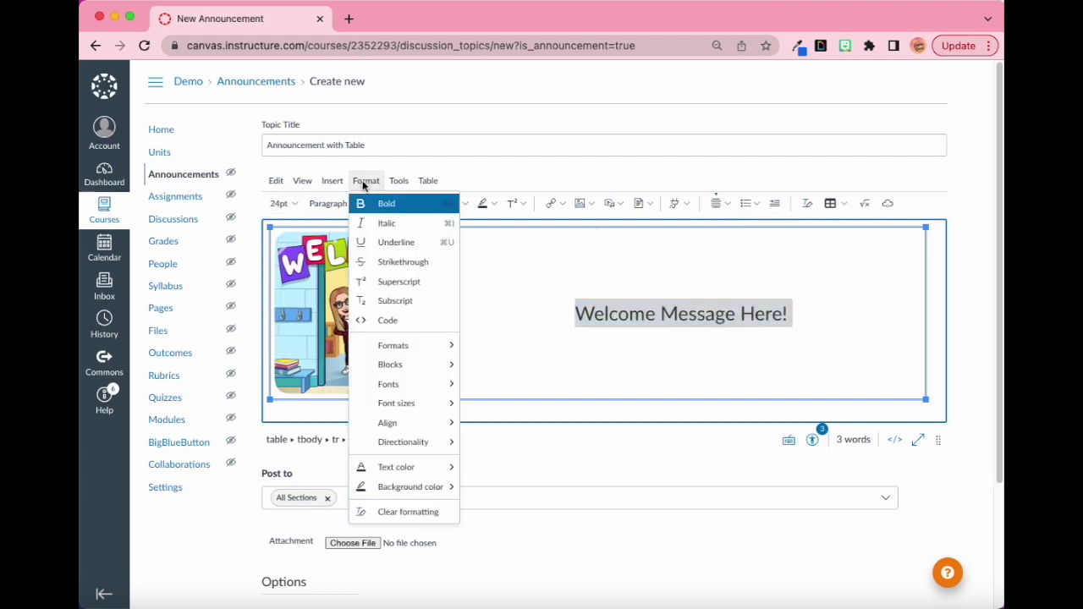
mouse_move(401, 385)
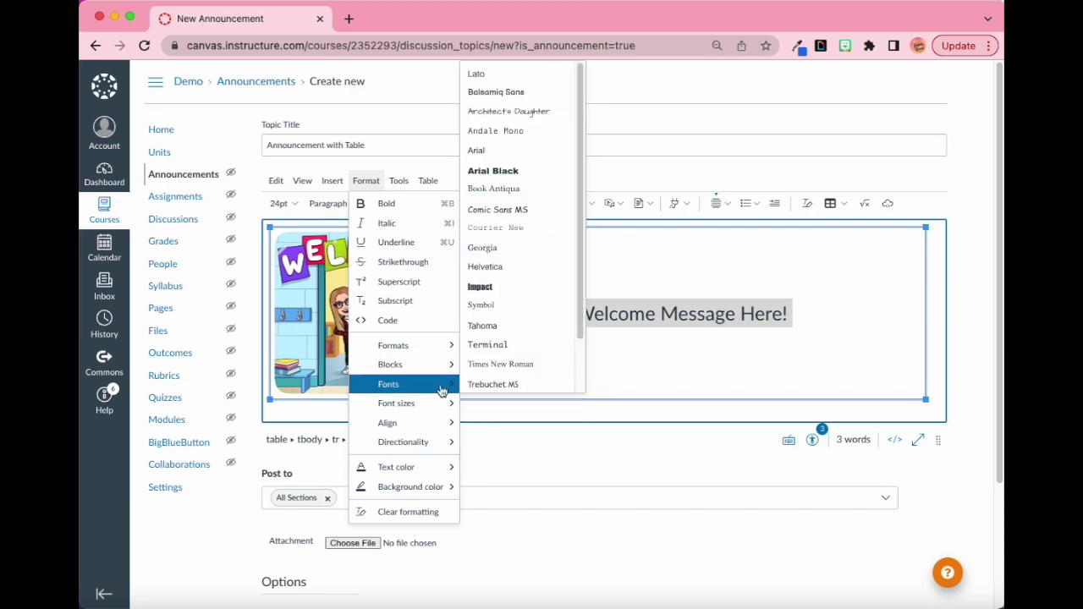
left_click(500, 91)
left_click(829, 340)
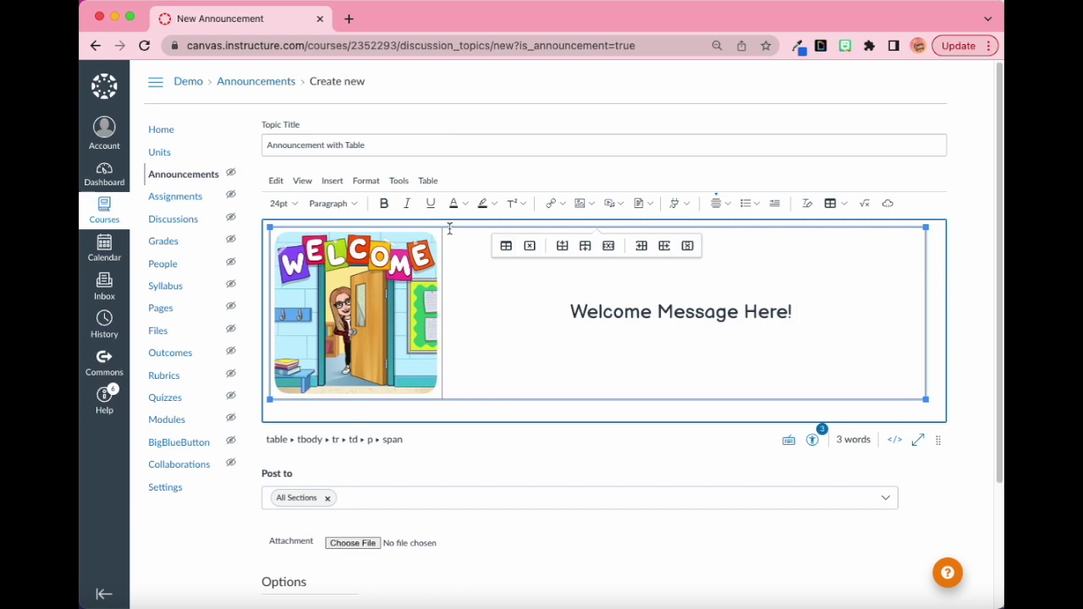
Step: Set the table's alignment to Center in the table properties and save
left_click(506, 246)
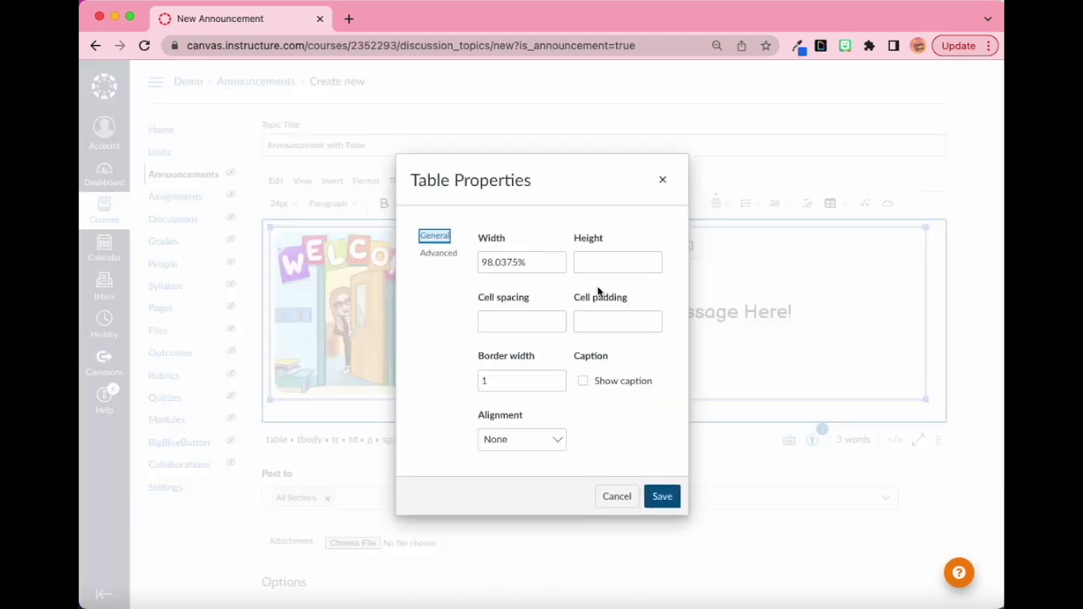
left_click(438, 254)
key("Up")
left_click(533, 439)
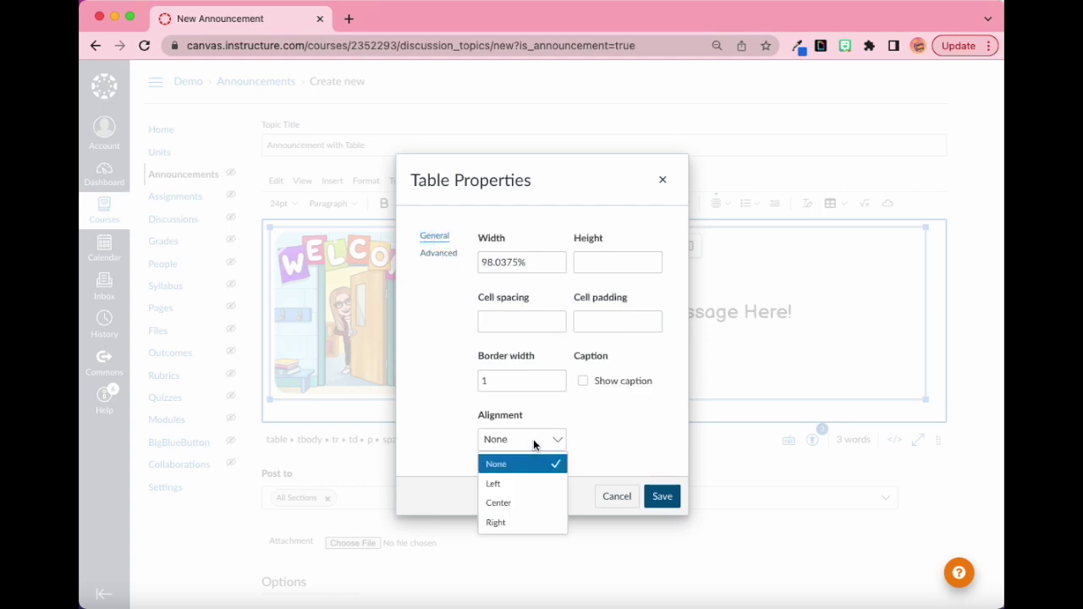
left_click(533, 506)
left_click(661, 496)
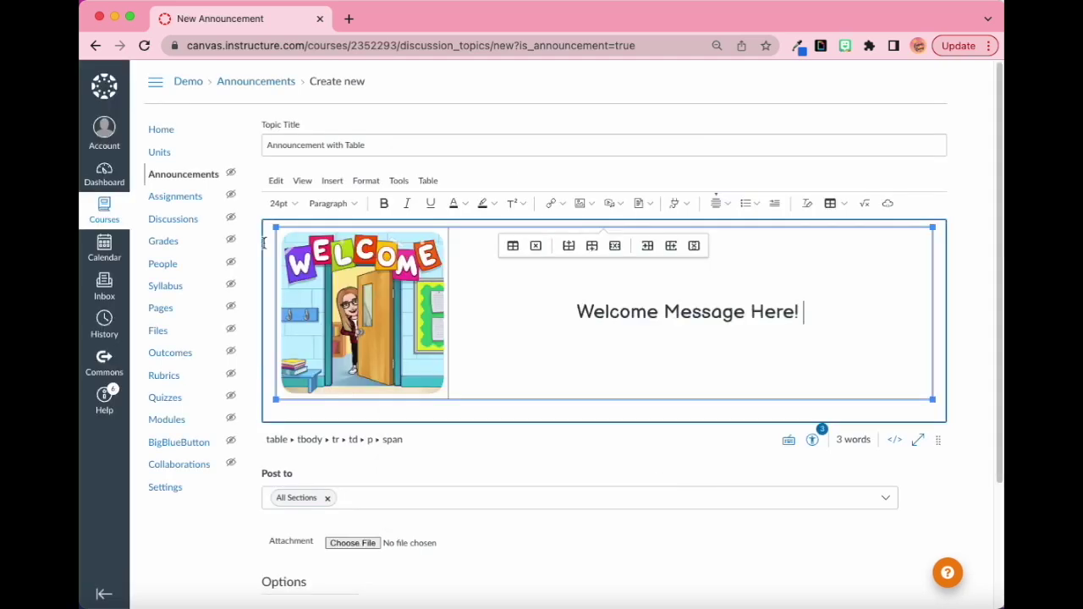
Step: Shrink the whole table to about 90% width and 271 px height
key("Home")
key("ctrl+a")
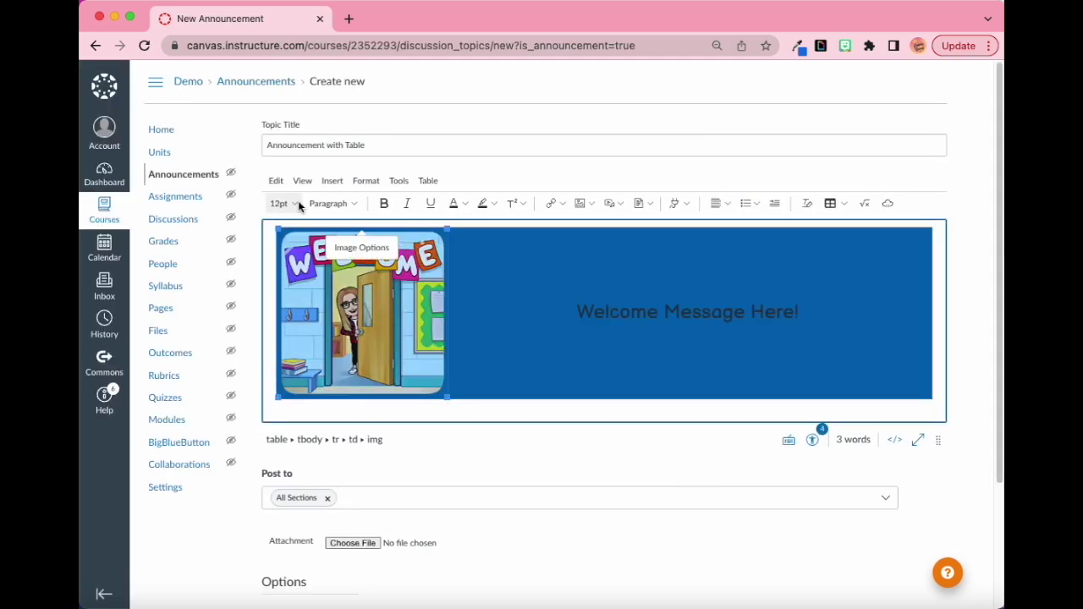
left_click(858, 331)
left_click_drag(932, 227, 865, 244)
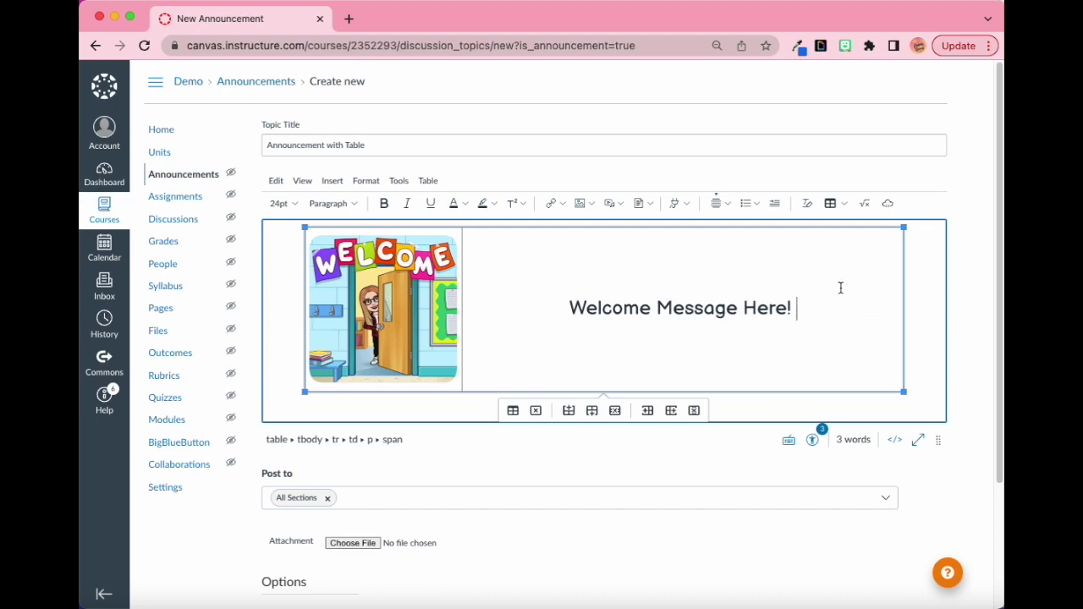
Step: Give the table a dotted orange border (#E67E23) with a border width of 8 and save the table properties
left_click(838, 204)
left_click(873, 317)
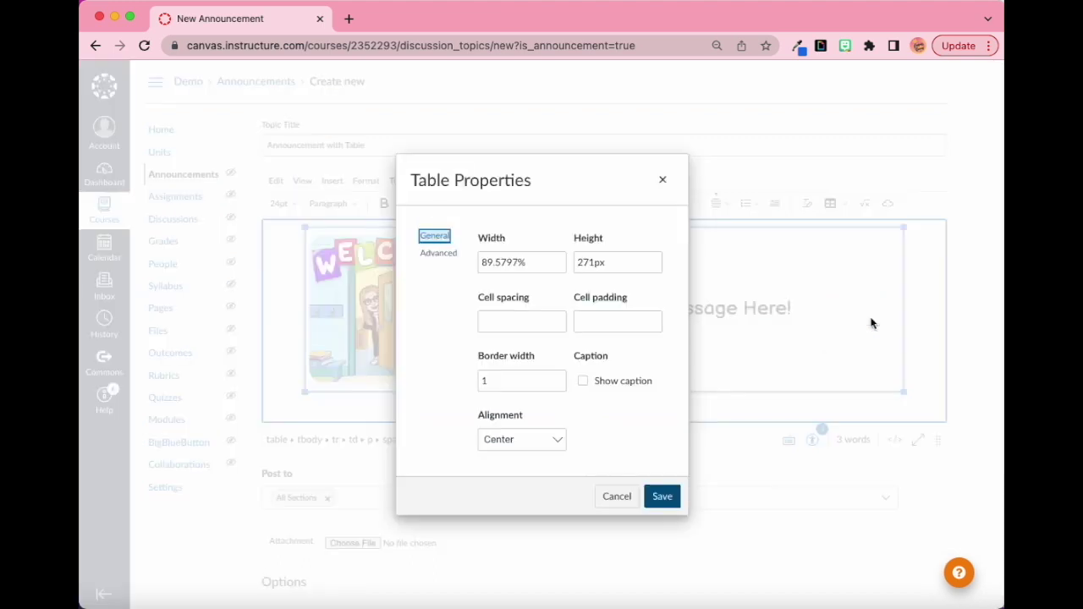
double_click(495, 382)
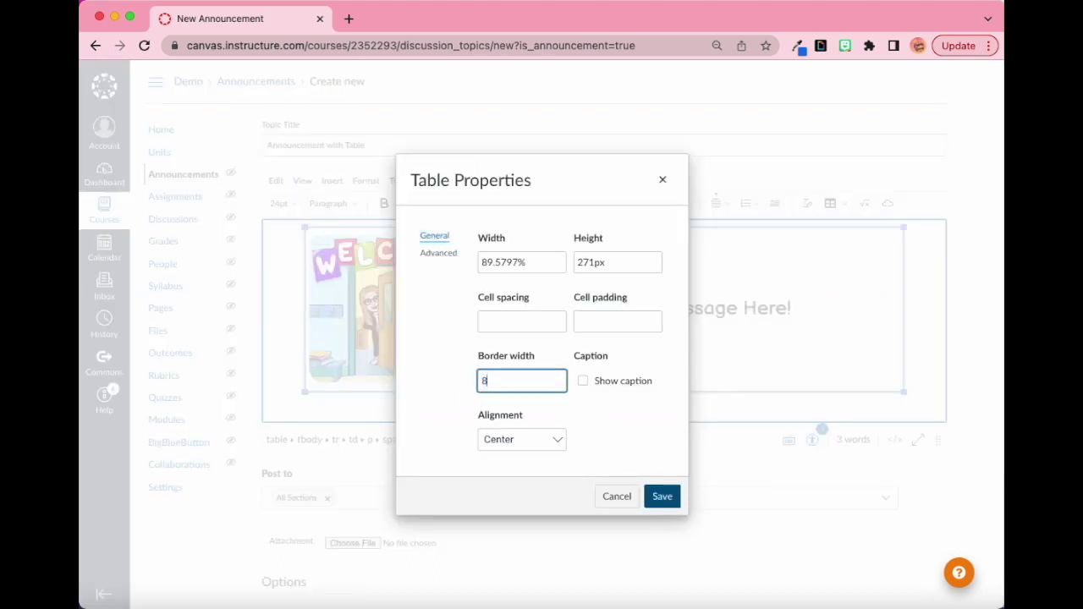
left_click(438, 253)
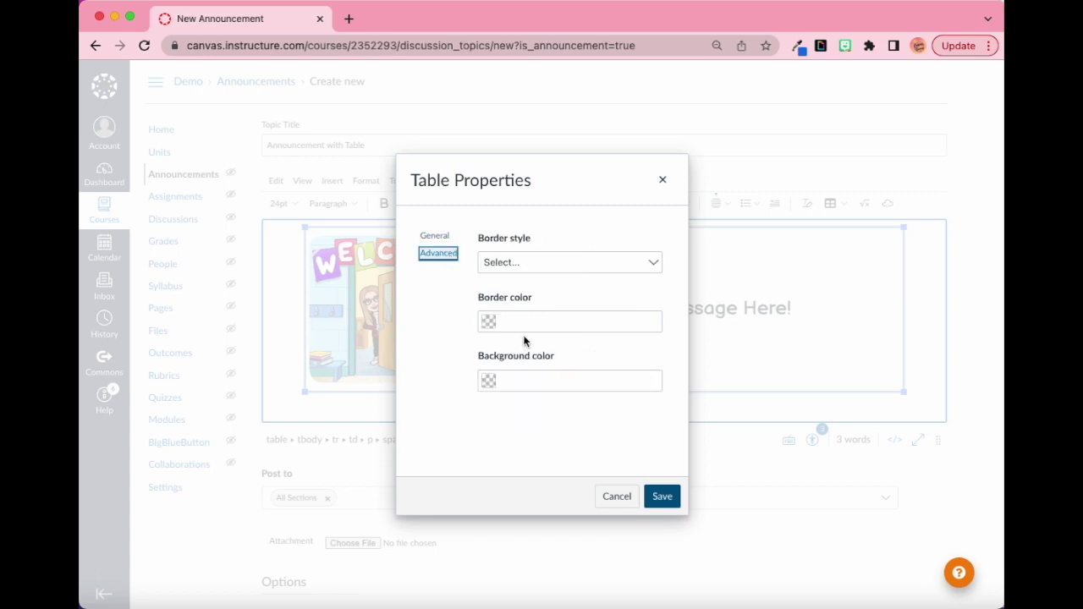
left_click(489, 322)
left_click(507, 378)
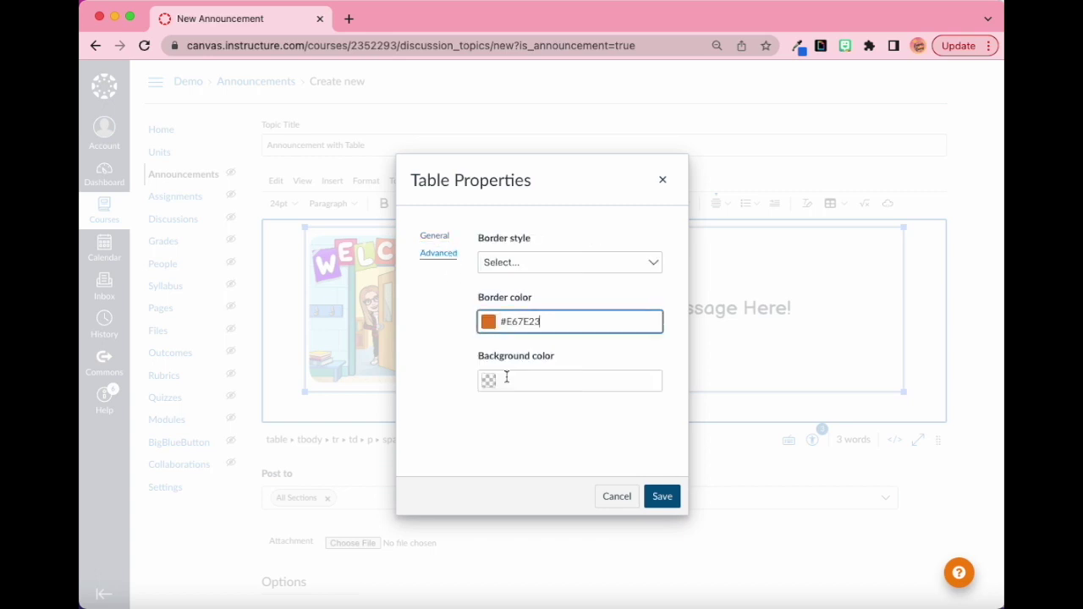
left_click(511, 263)
left_click(516, 319)
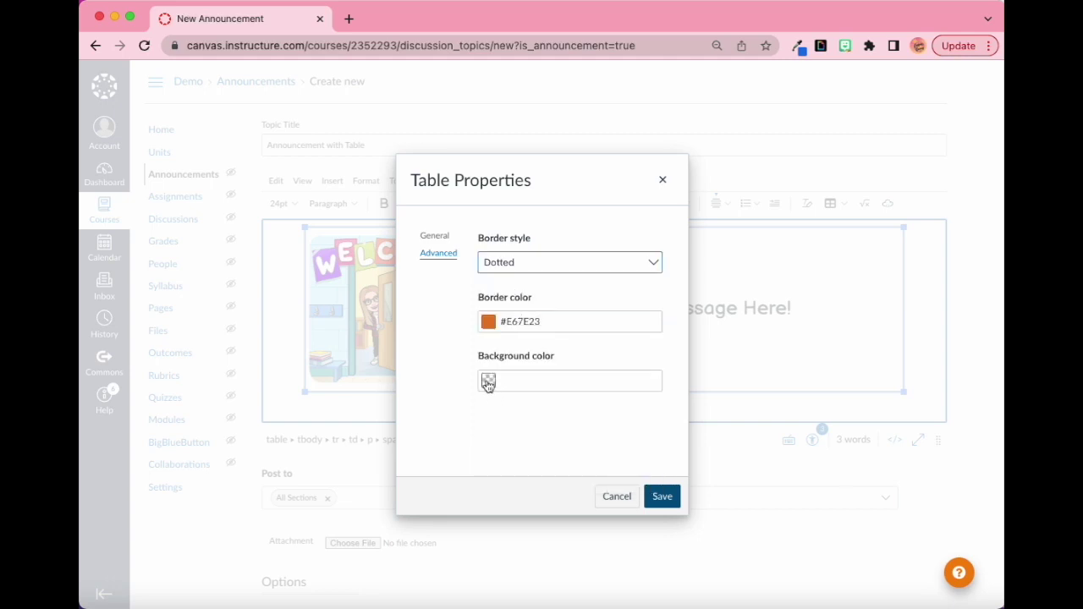
left_click(663, 497)
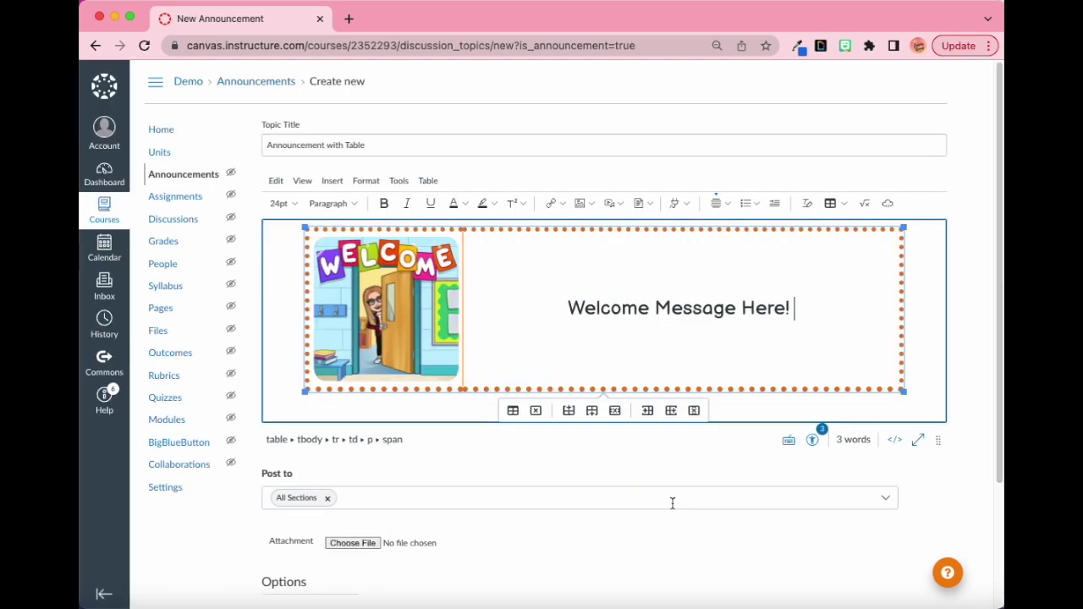
left_click(937, 382)
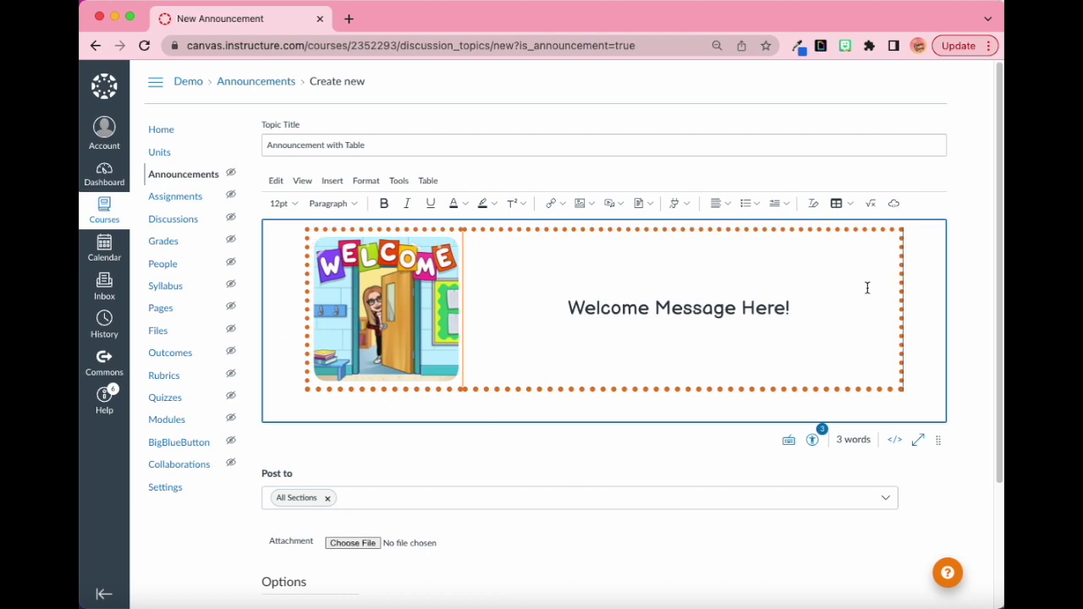
Step: Select both table cells and set their border color to white (#ffffff) in the cell properties, then save
left_click(526, 310)
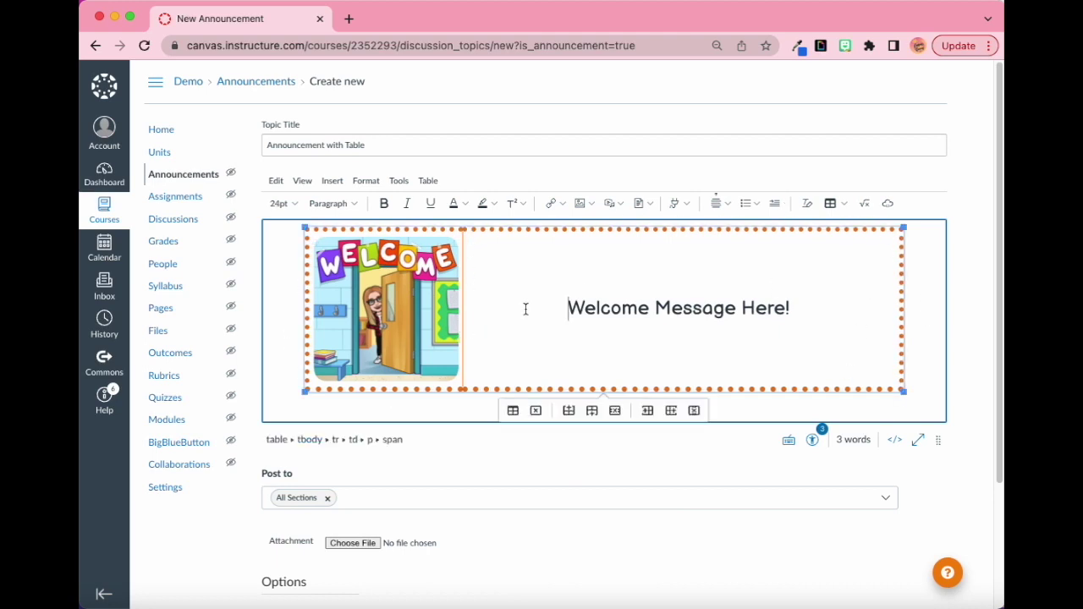
left_click_drag(463, 303, 442, 303)
left_click(832, 203)
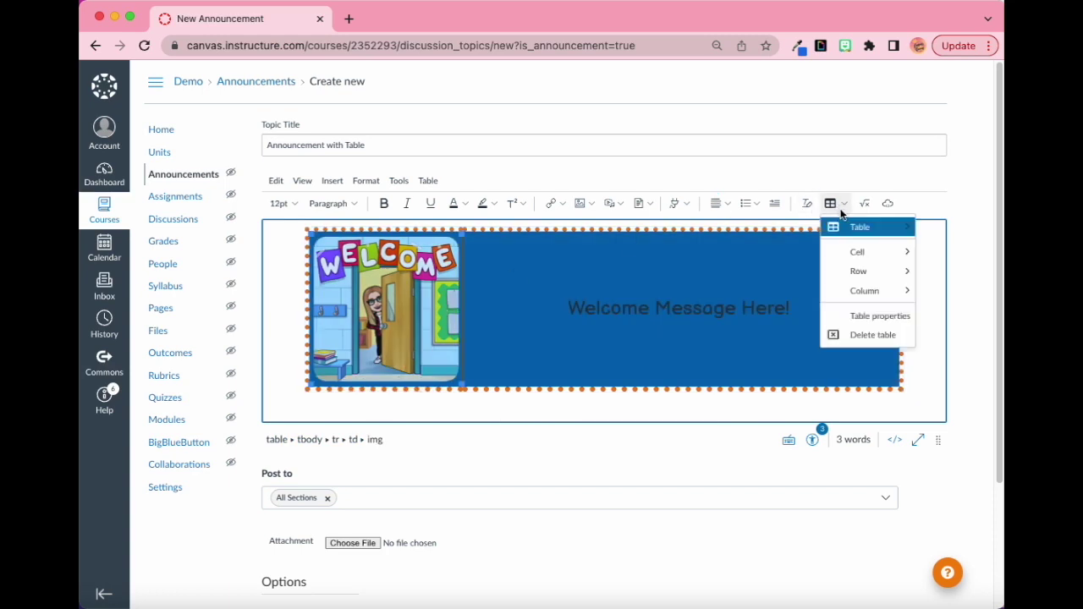
mouse_move(868, 259)
left_click(790, 256)
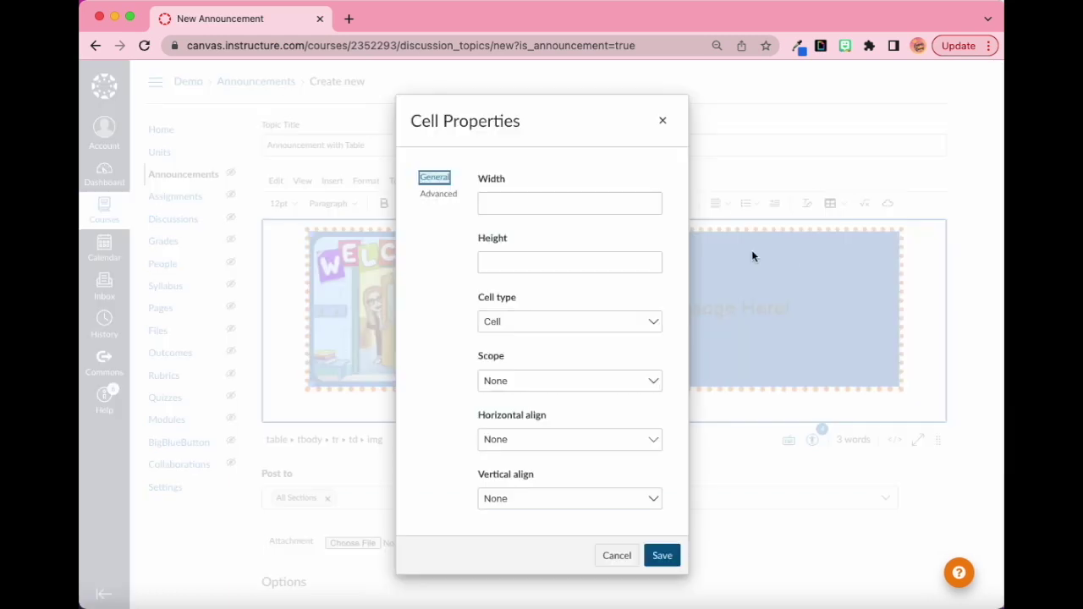
left_click(438, 194)
left_click(491, 320)
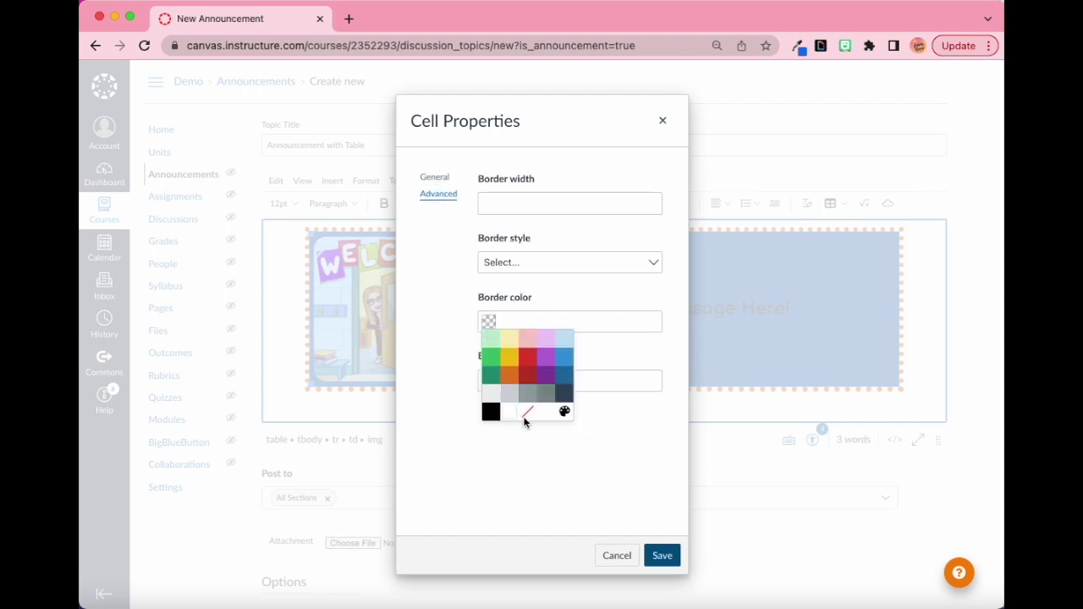
left_click(512, 413)
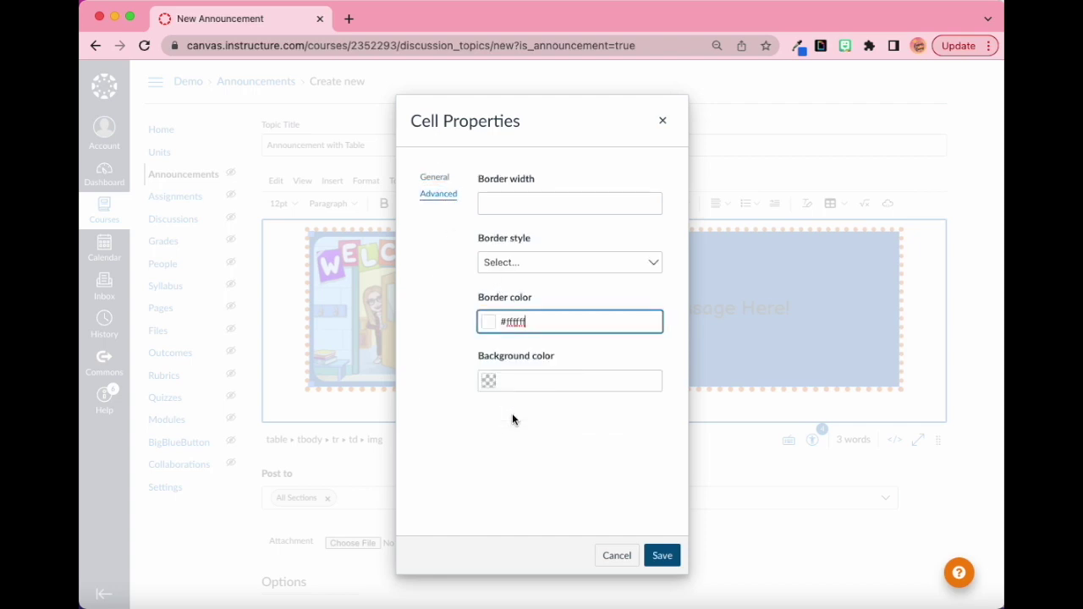
left_click(662, 555)
left_click(930, 353)
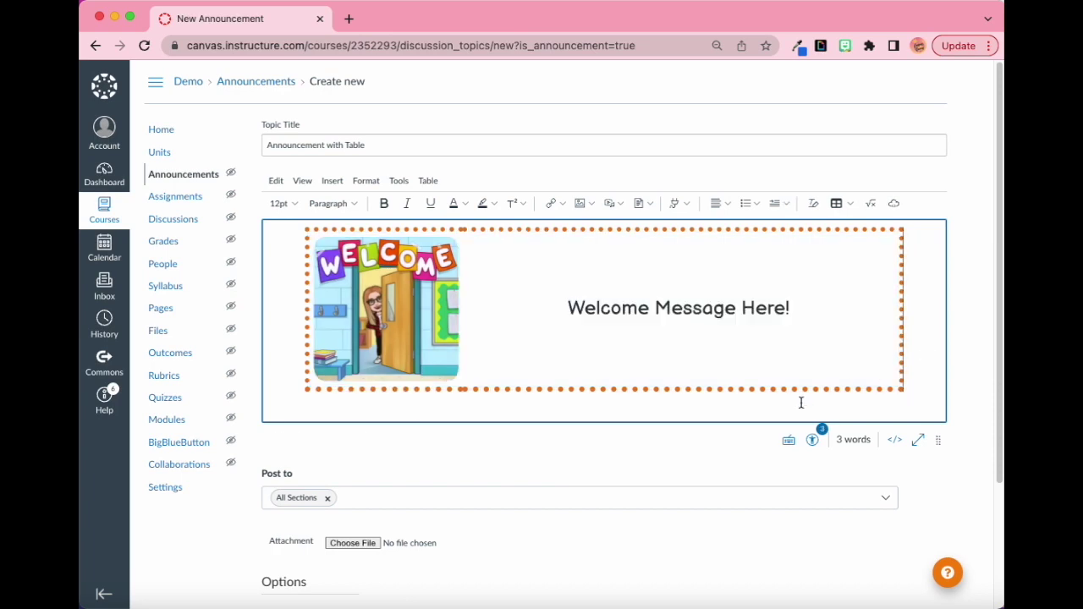
Step: Widen the welcome image's column to a little over a third of the table's width by moving the column divider
left_click(409, 298)
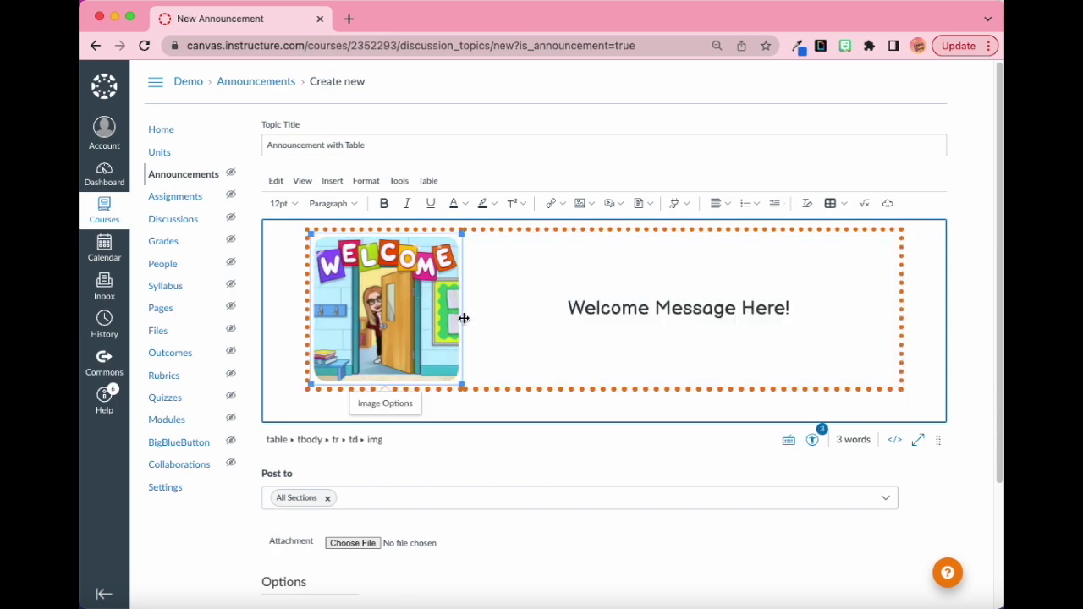
left_click(500, 305)
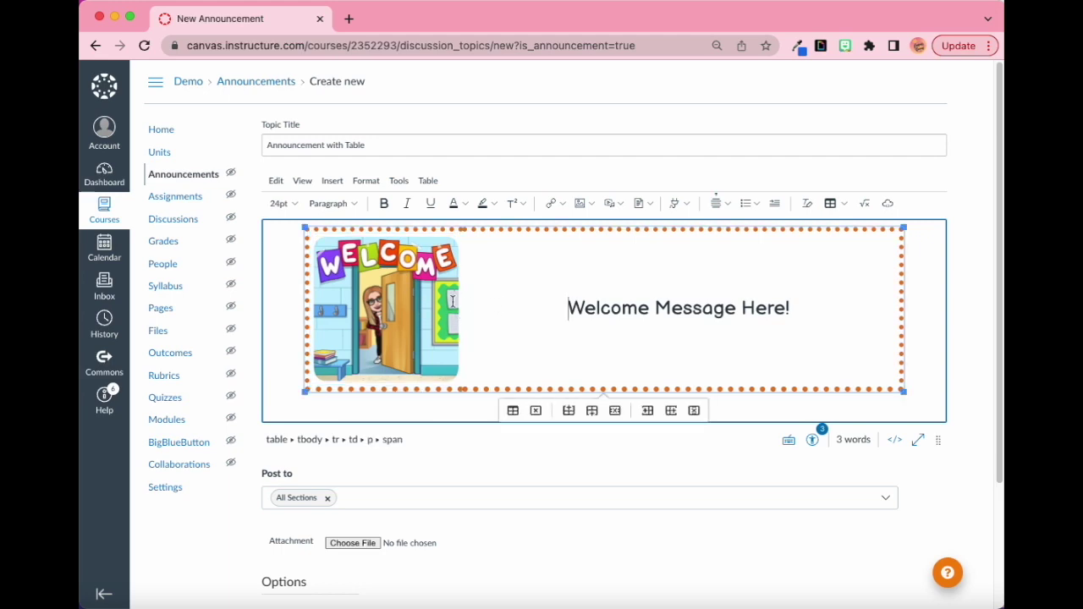
left_click(457, 301)
left_click(500, 290)
left_click_drag(464, 299, 526, 286)
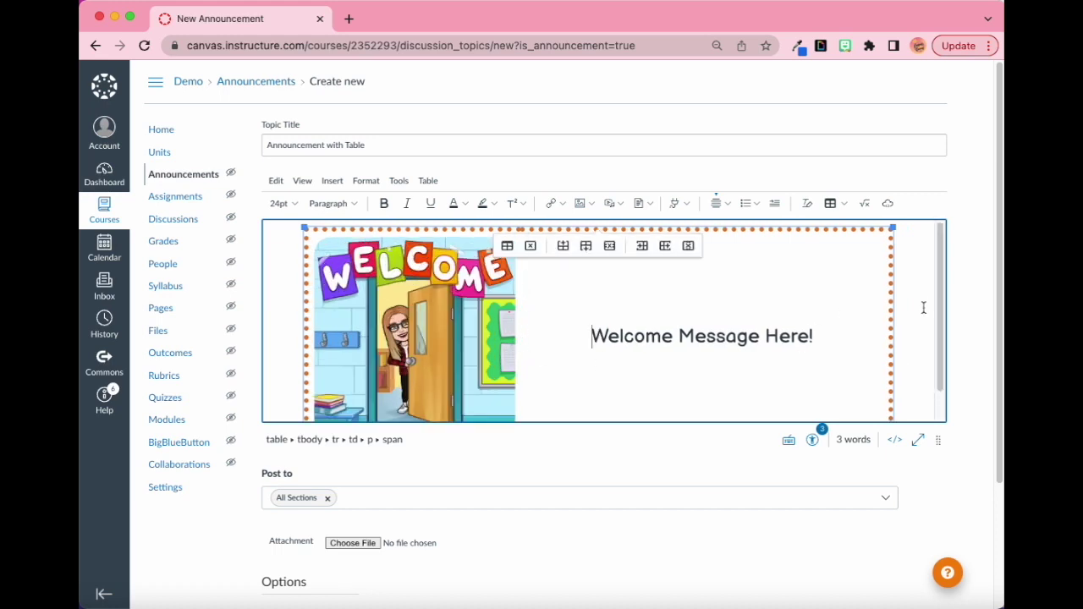
Step: Set the welcome message's font size to 36pt and save the announcement
triple_click(707, 336)
left_click(296, 207)
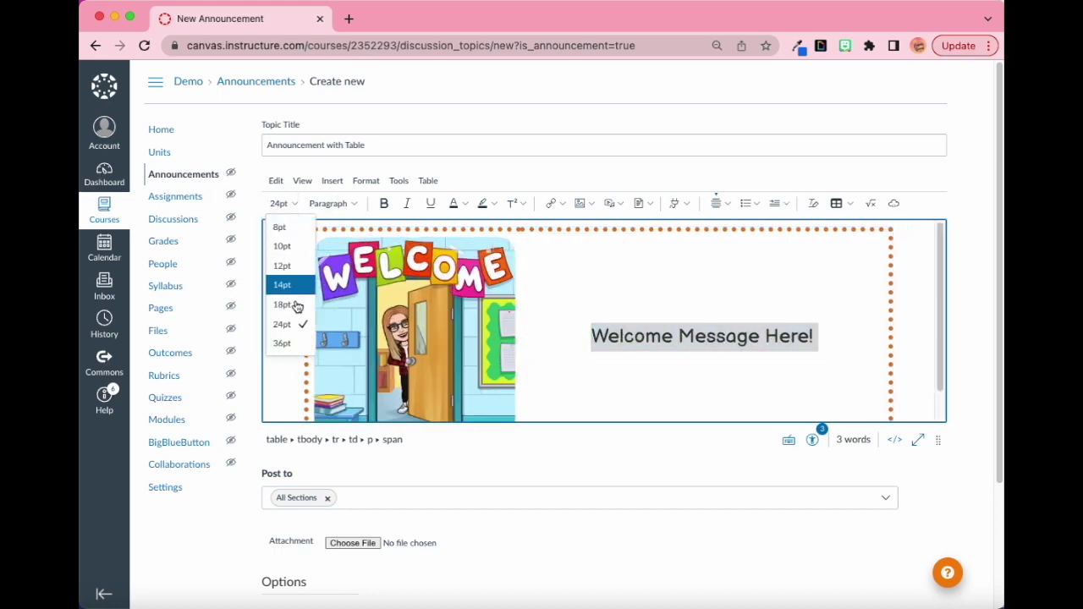
left_click(280, 343)
left_click(913, 329)
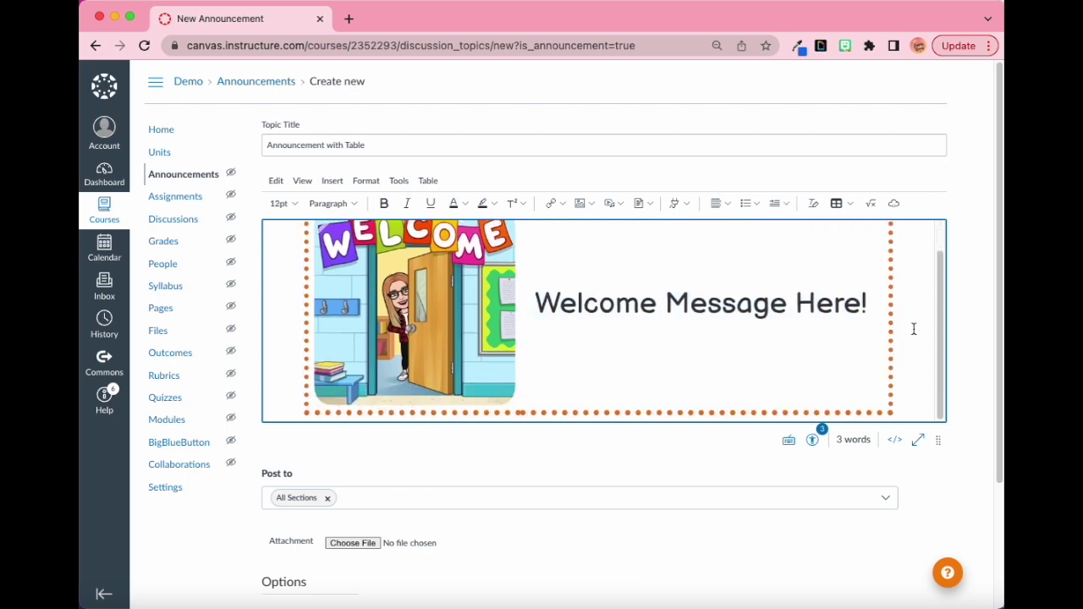
scroll(950, 466, "down", 3)
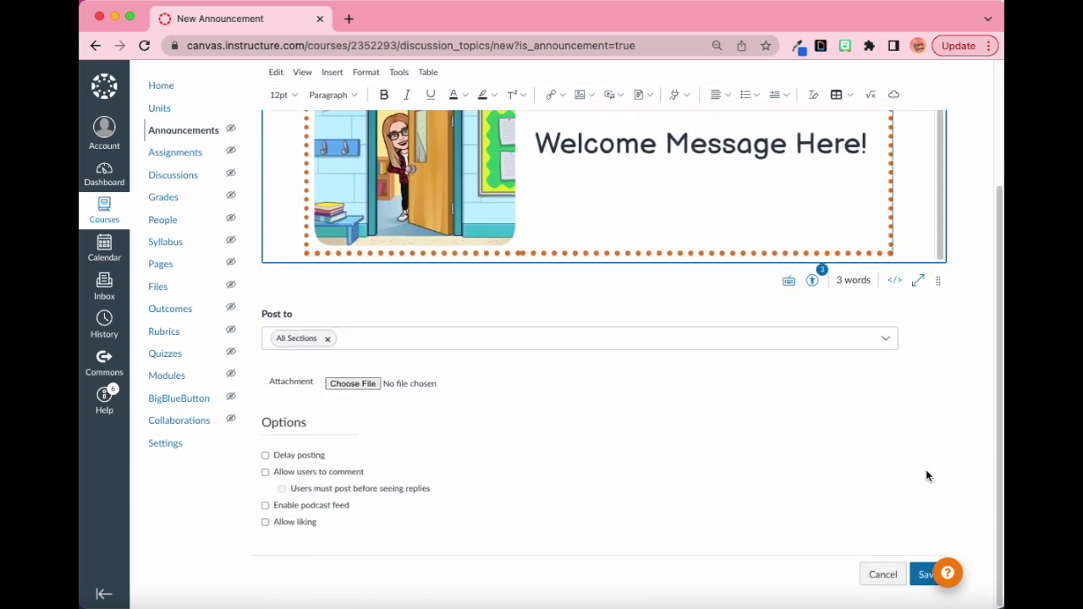
left_click(925, 577)
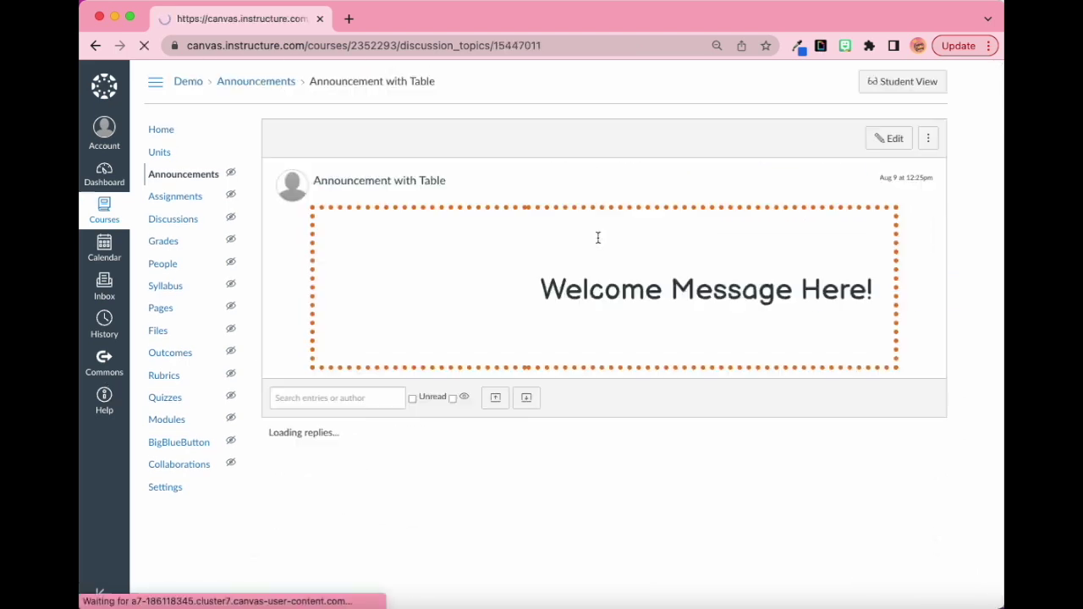